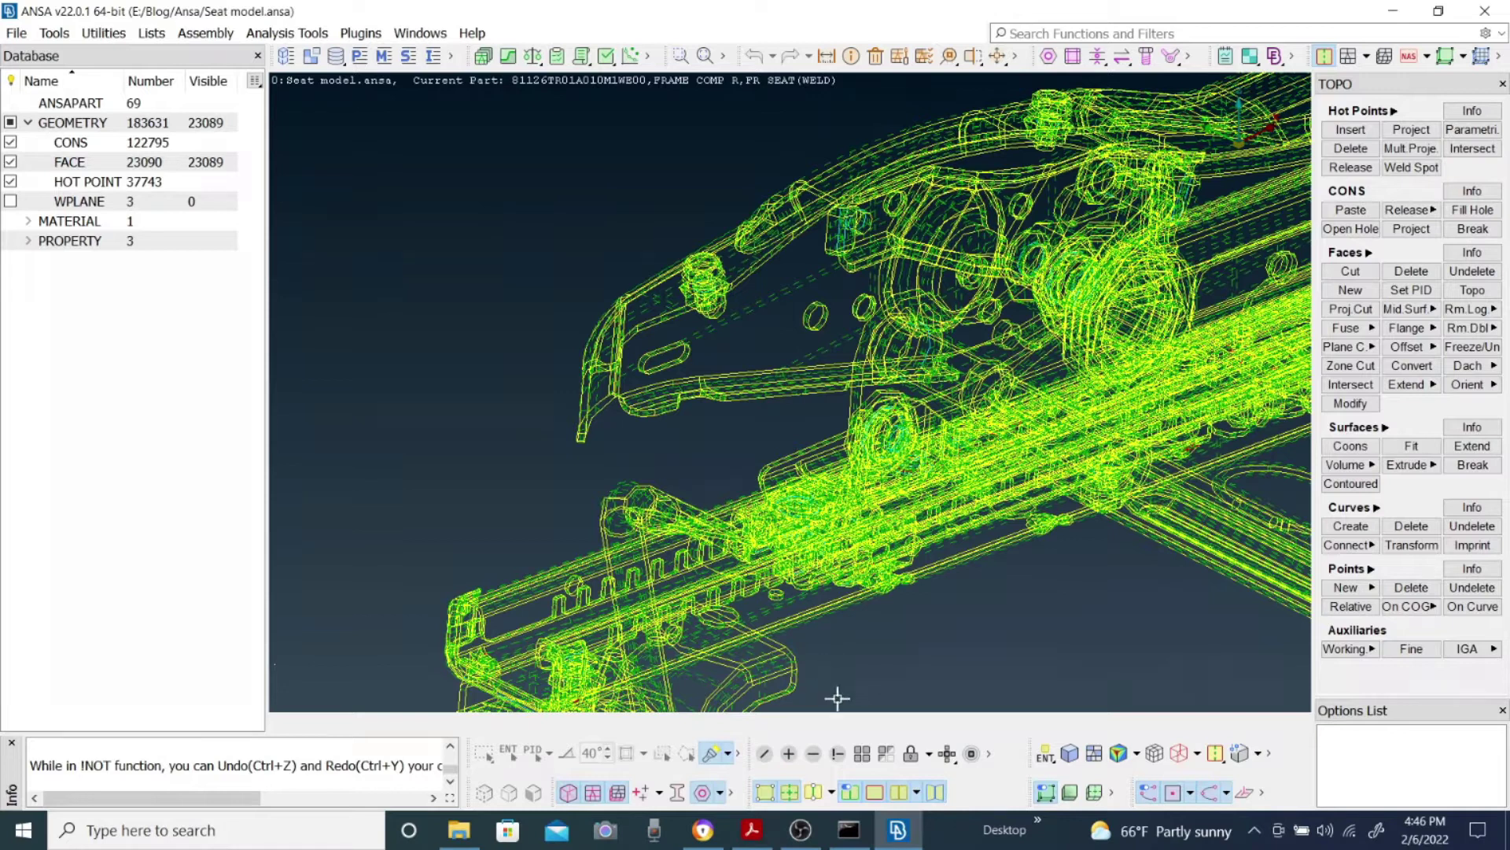
- Start the Not visibility function and preview what PID-based selection picks on the recliner brackets, fasteners and frame parts
{"action": "left_click", "coordinate": [839, 754]}
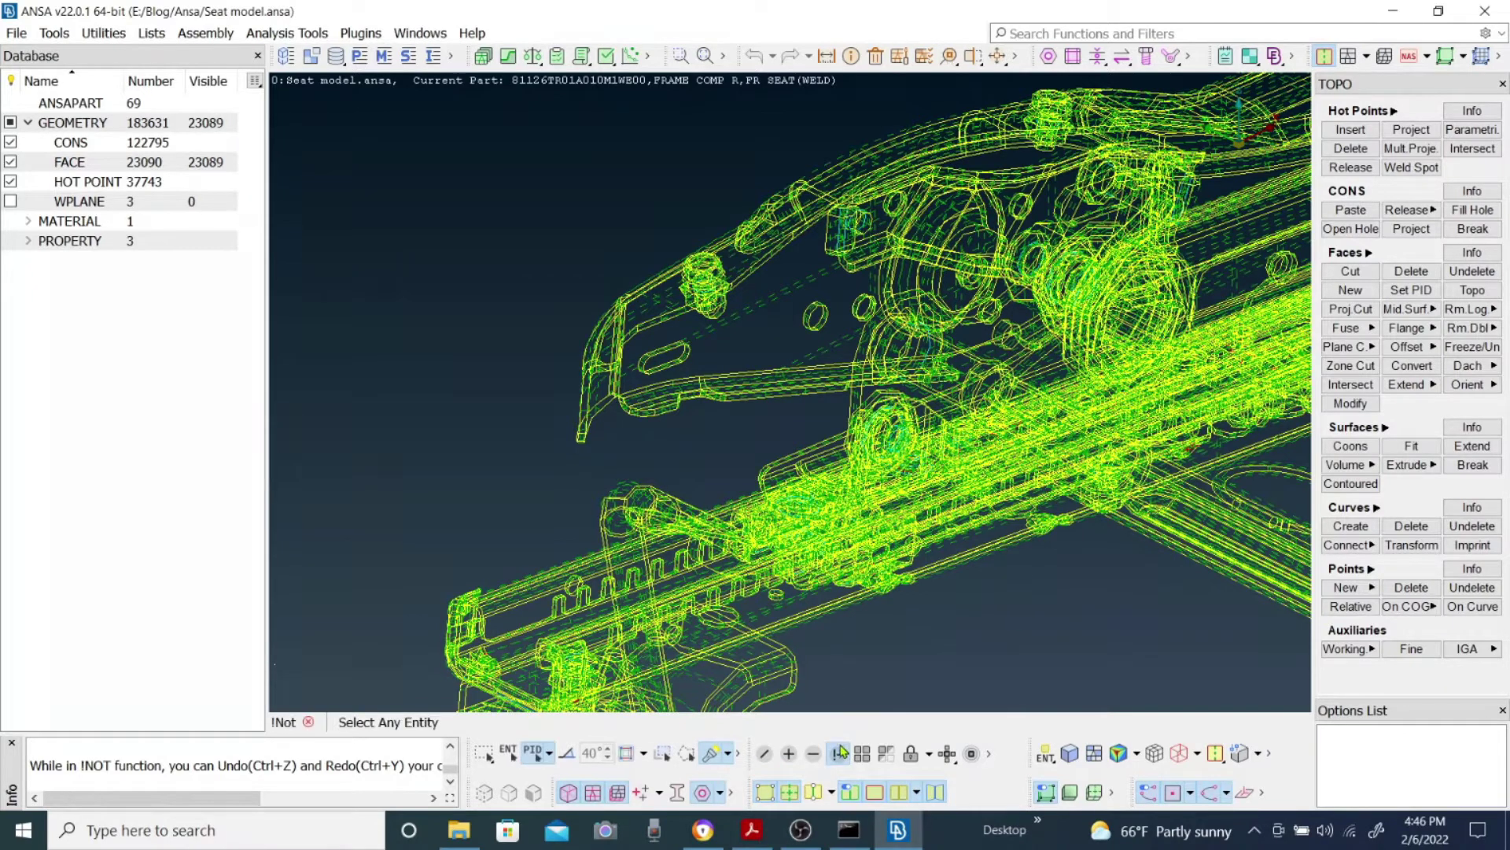
{"action": "left_click", "coordinate": [823, 668]}
{"action": "left_click", "coordinate": [888, 610]}
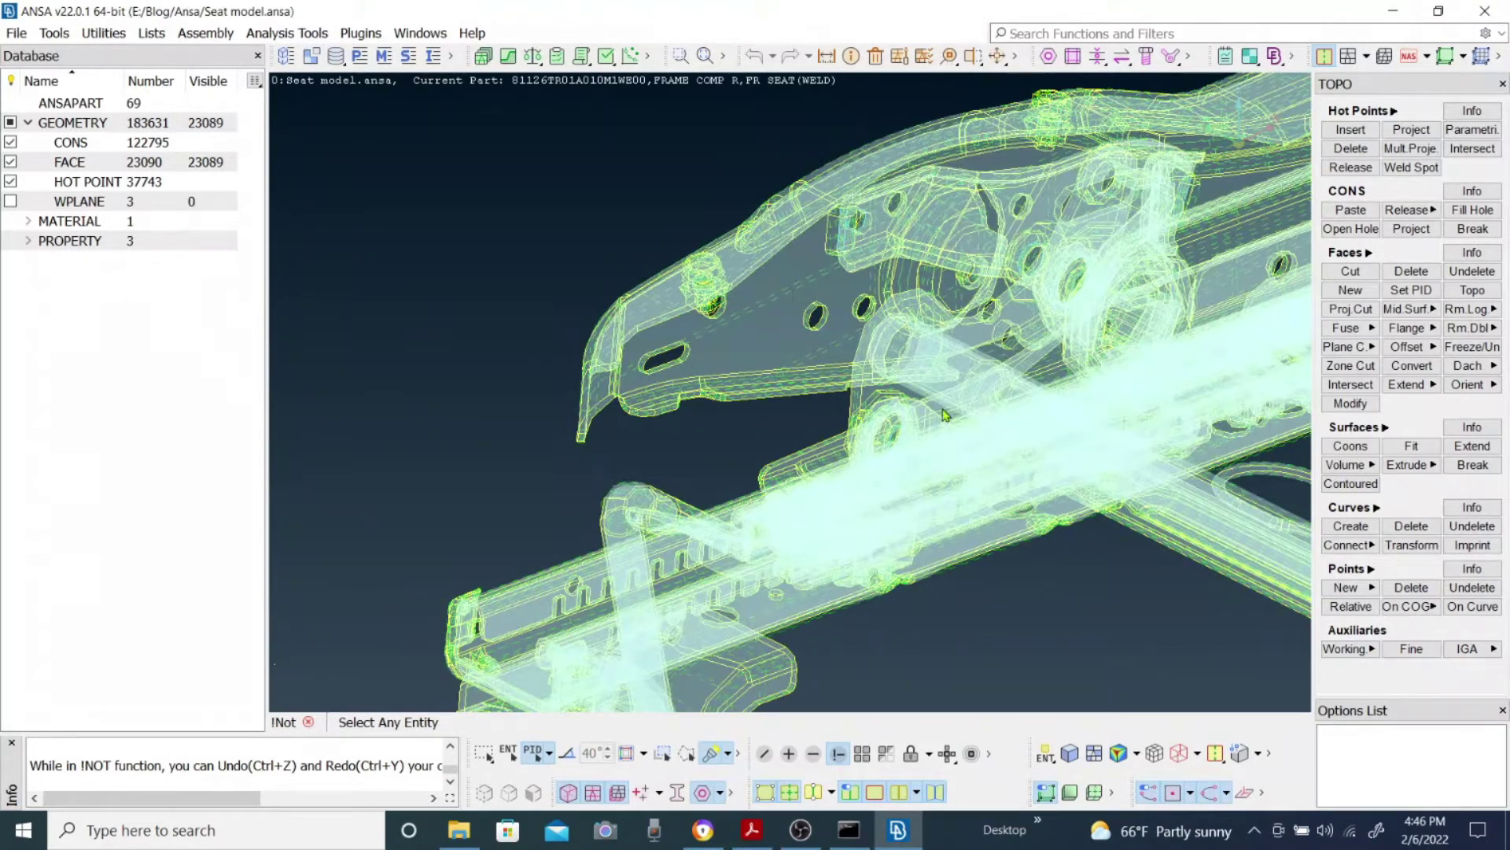
{"action": "left_click", "coordinate": [838, 404]}
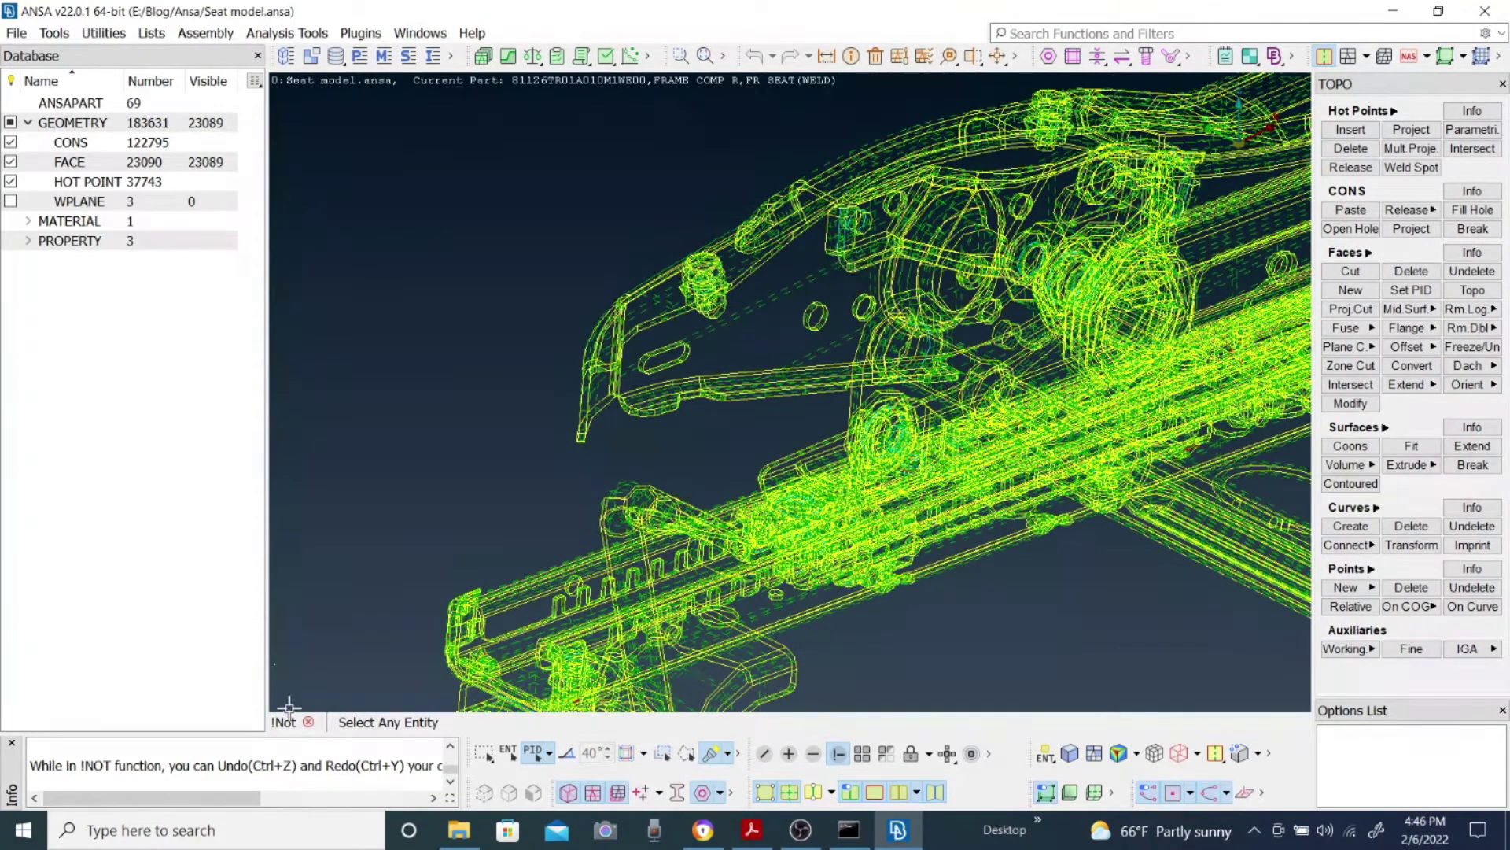
{"action": "left_click", "coordinate": [914, 348]}
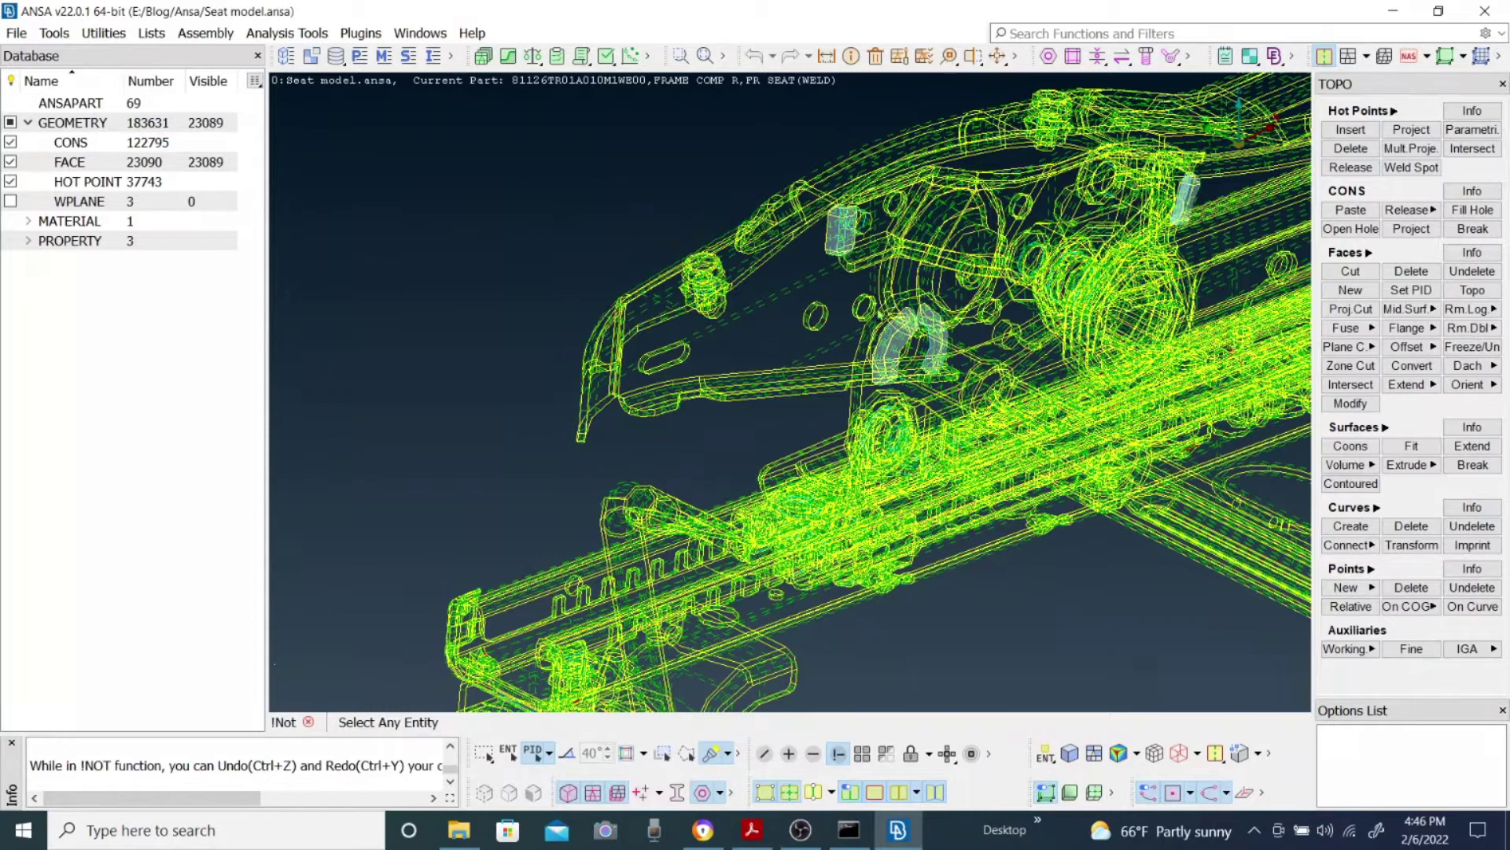
{"action": "left_click", "coordinate": [905, 468]}
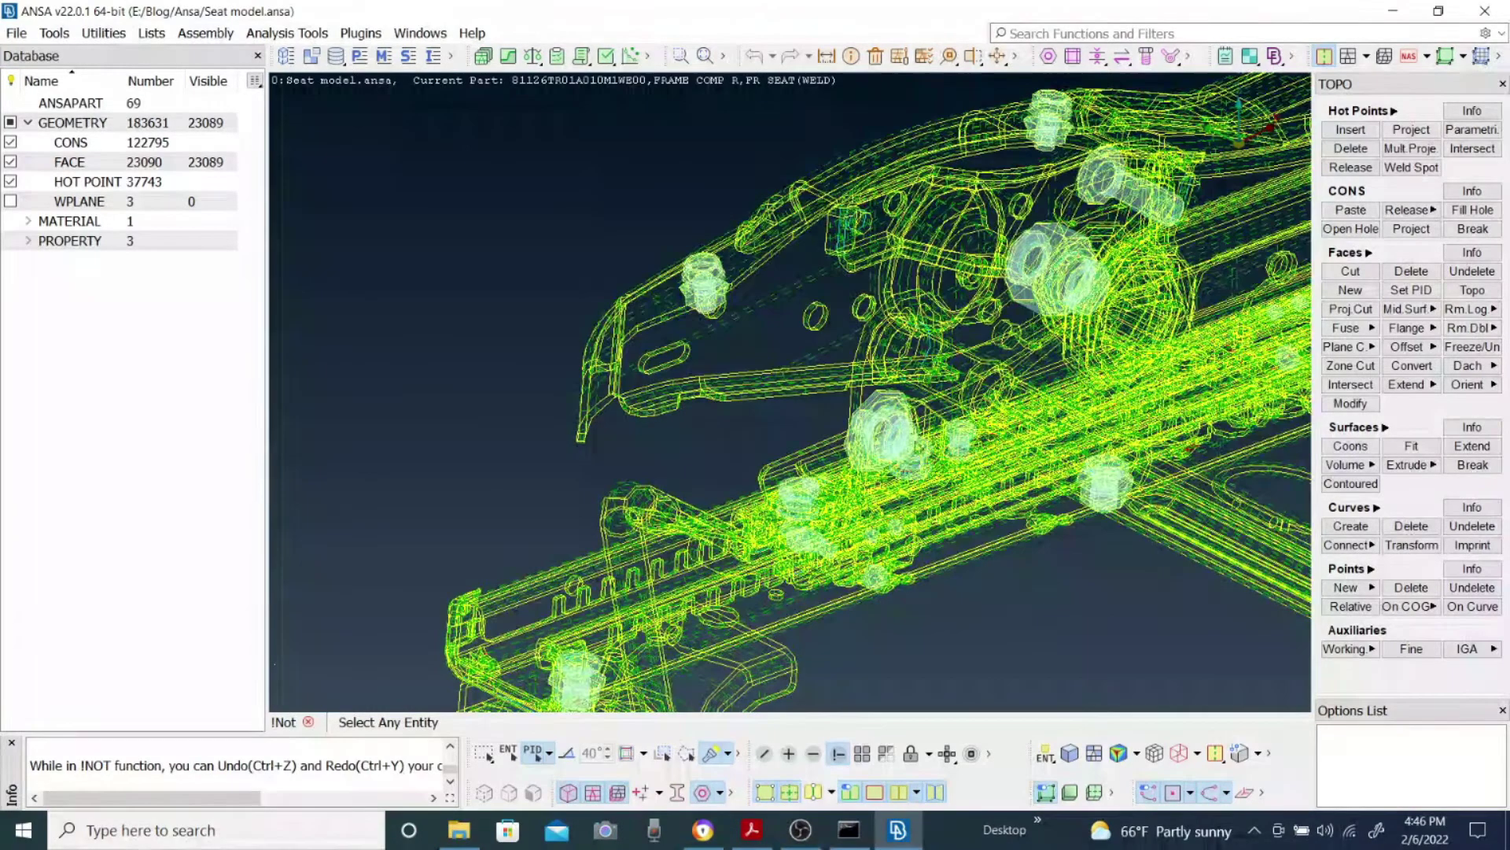
{"action": "left_click", "coordinate": [911, 438]}
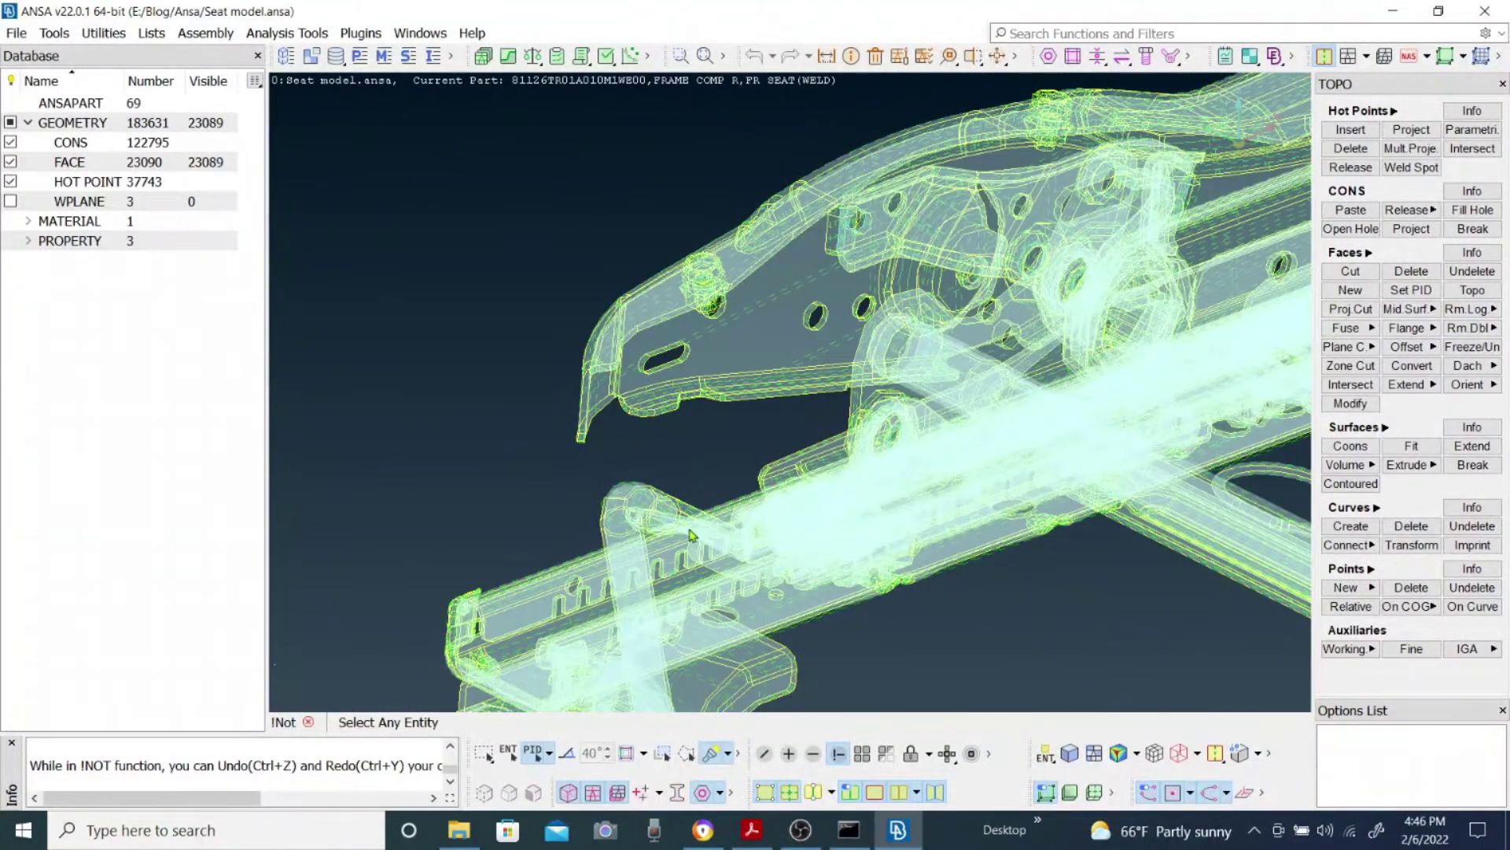
{"action": "left_click", "coordinate": [846, 238]}
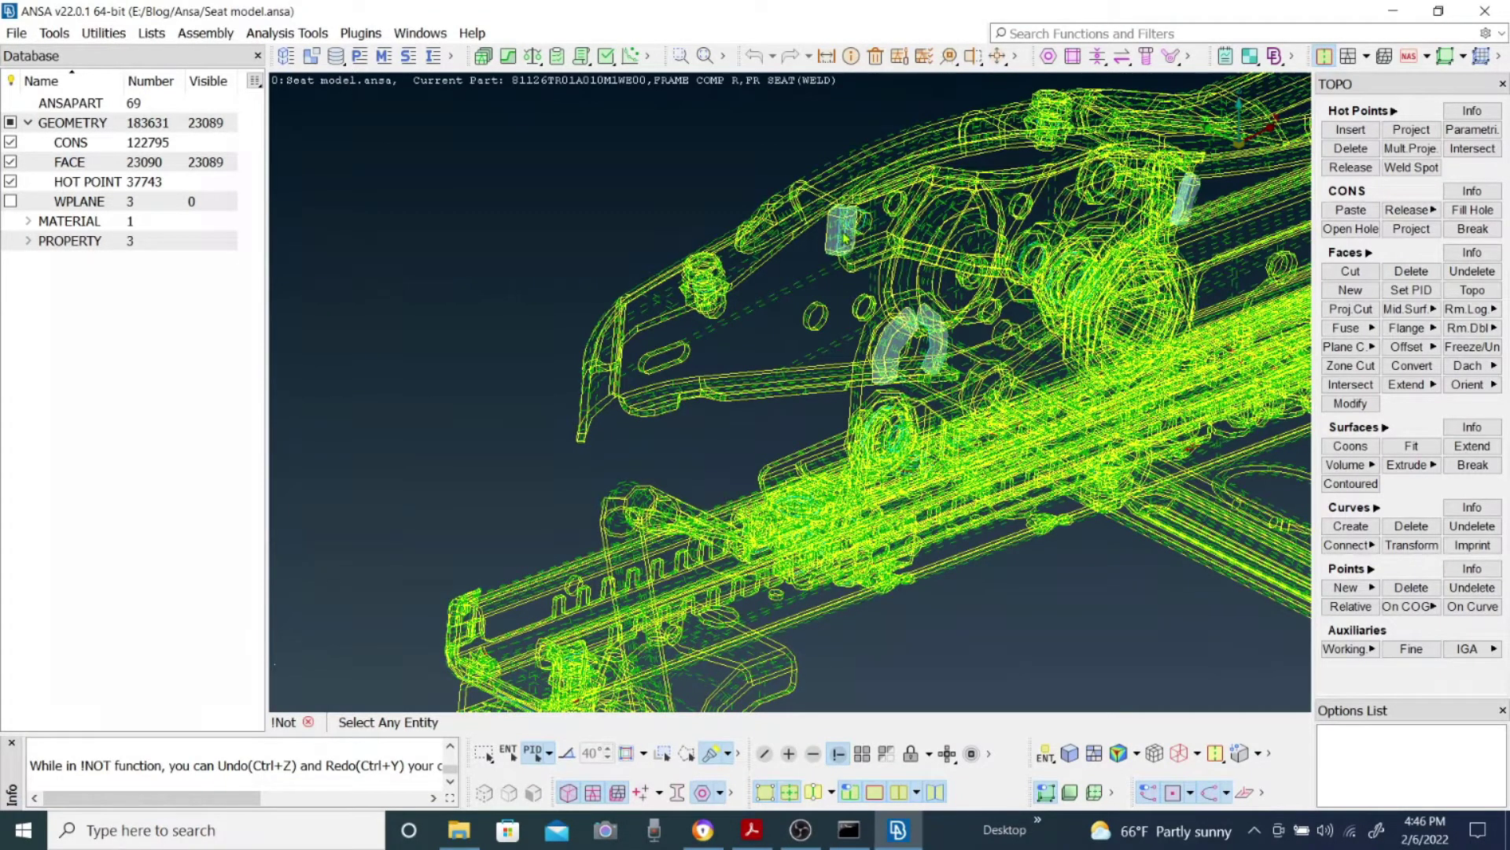
{"action": "left_click", "coordinate": [844, 239]}
{"action": "left_click", "coordinate": [843, 240]}
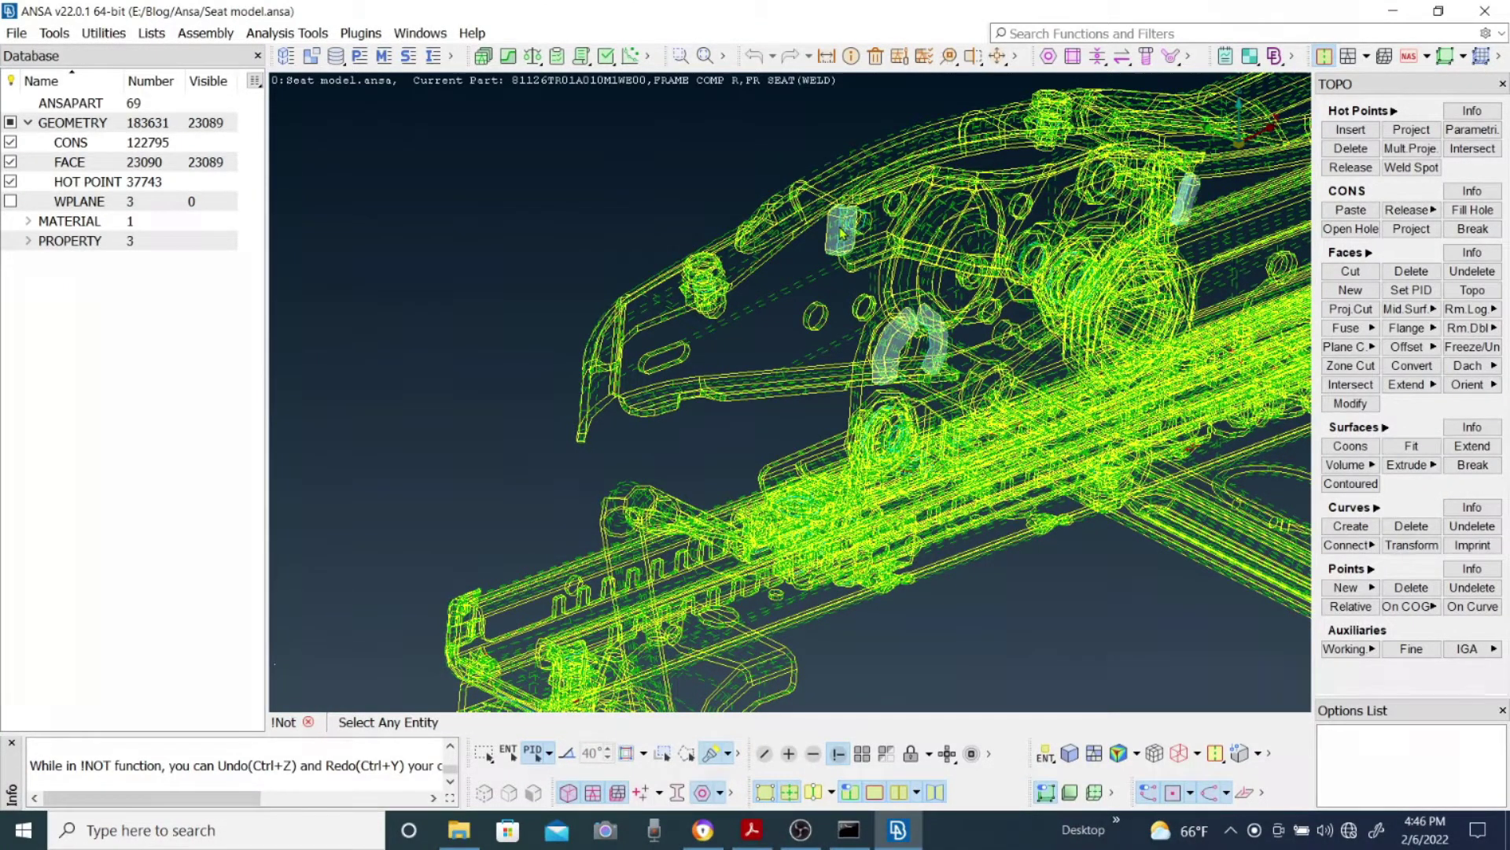
{"action": "left_click", "coordinate": [704, 273]}
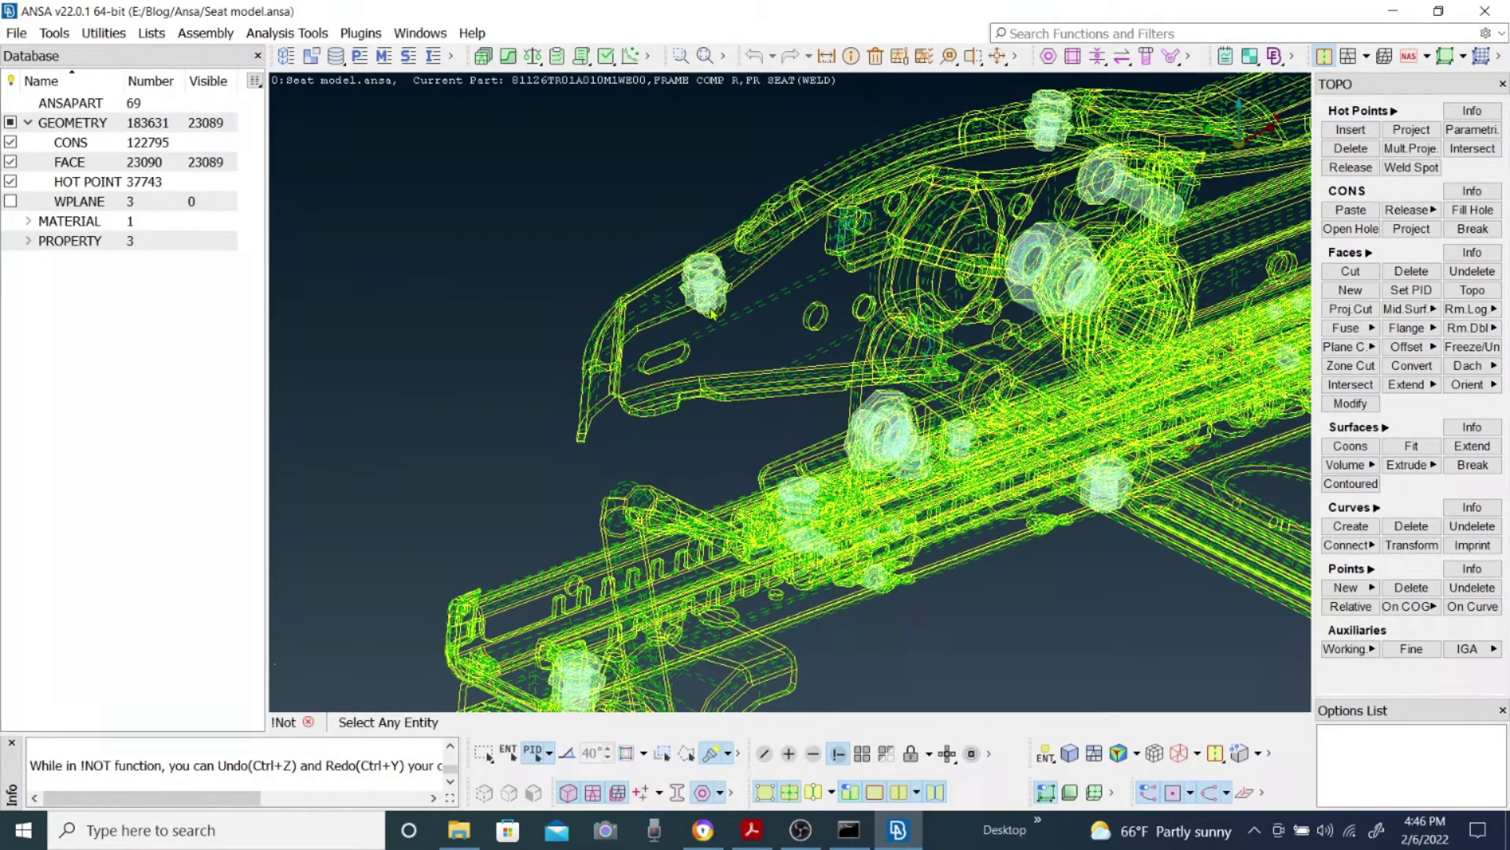
{"action": "key", "text": "F3"}
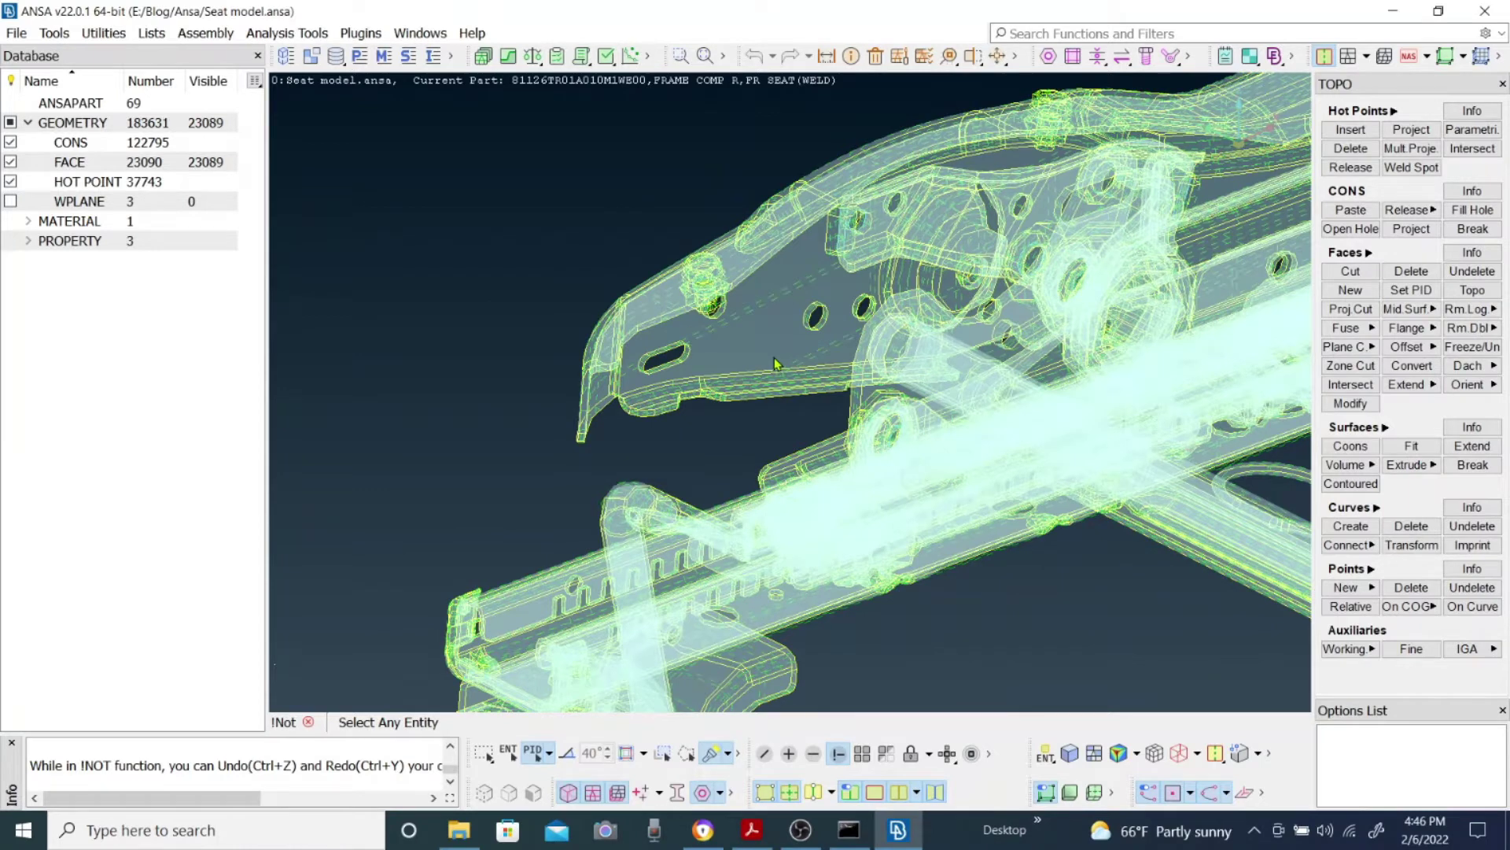
{"action": "key", "text": "F1"}
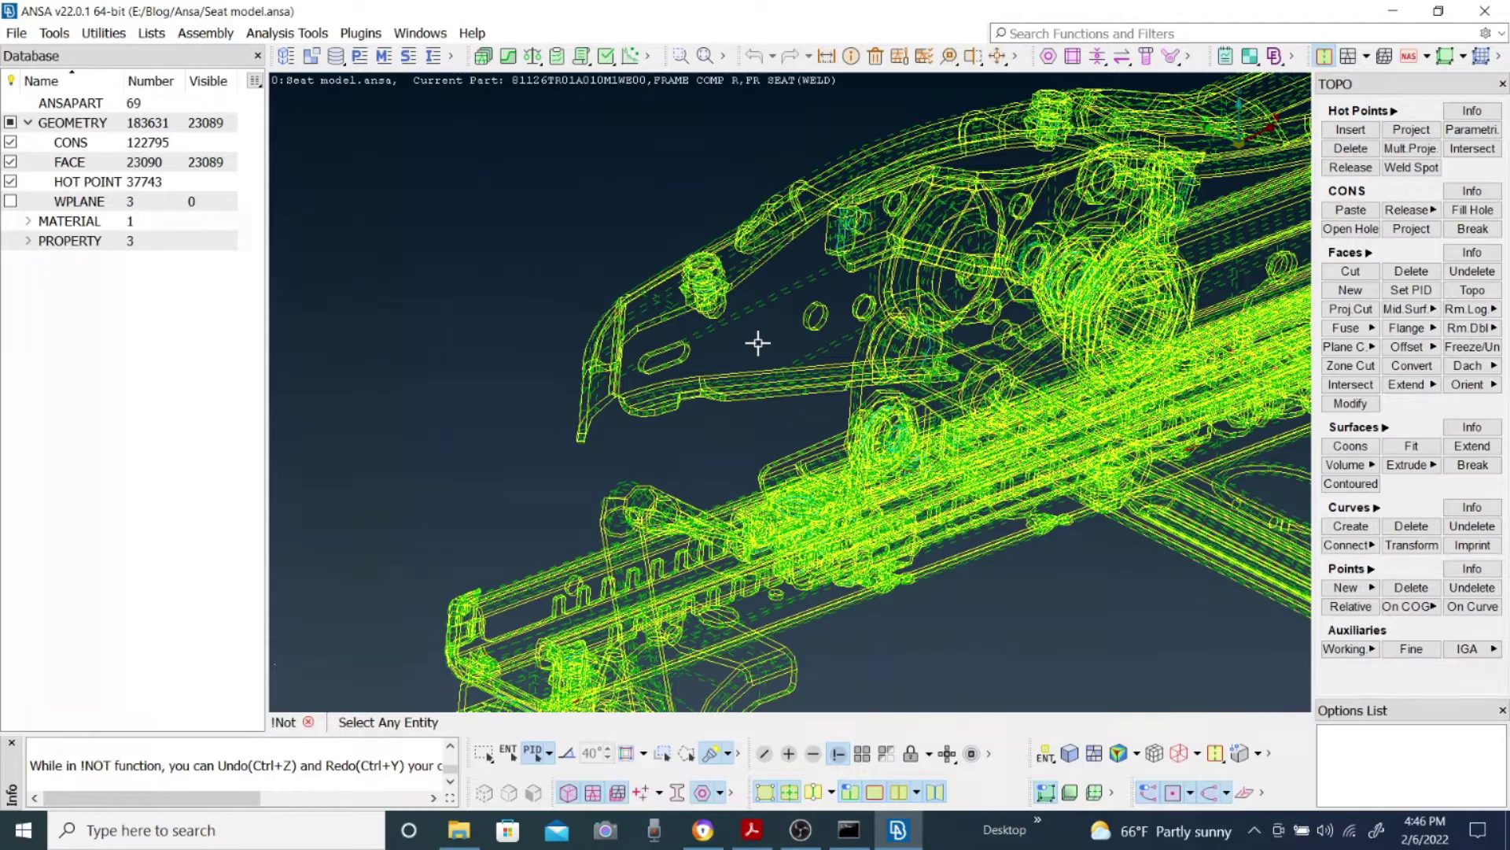
- Change the entity selection mode to PID Region and preview it on the lower seat rail
{"action": "left_click", "coordinate": [552, 750]}
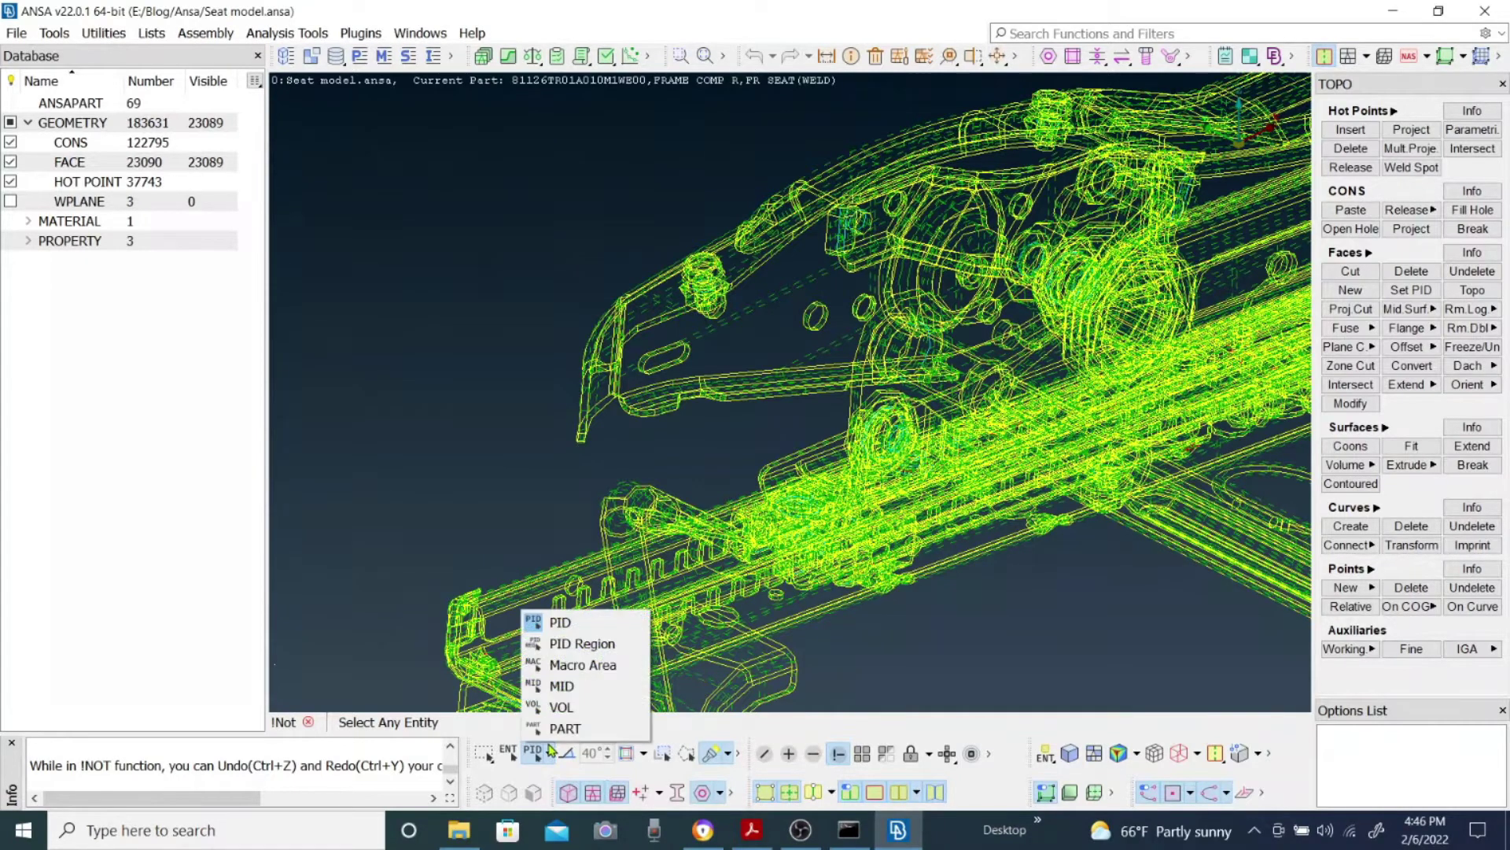
{"action": "left_click", "coordinate": [560, 645]}
{"action": "left_click", "coordinate": [560, 653]}
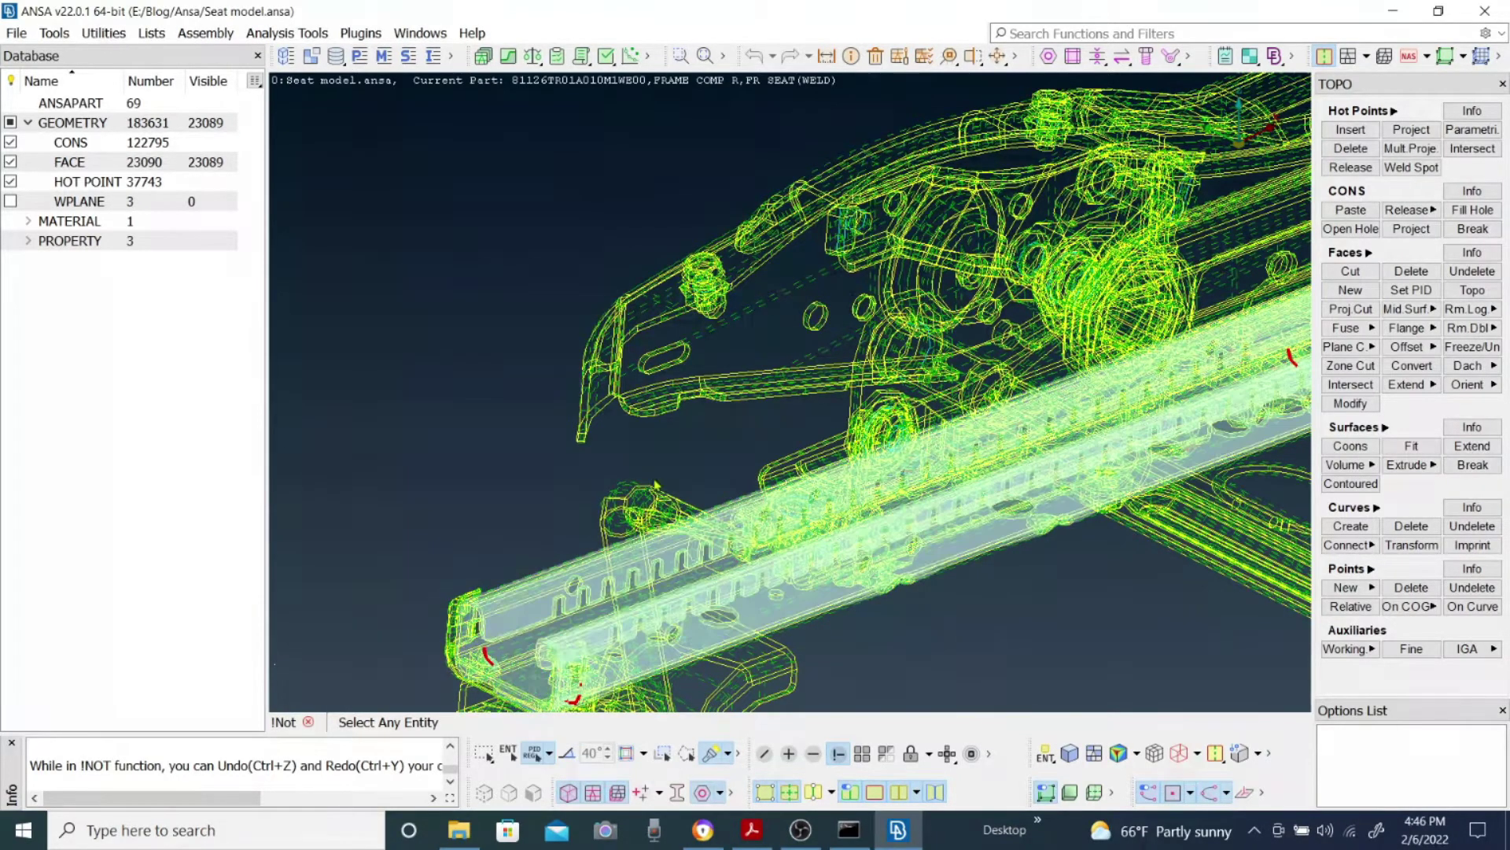
{"action": "left_click", "coordinate": [794, 397]}
{"action": "right_click", "coordinate": [757, 474]}
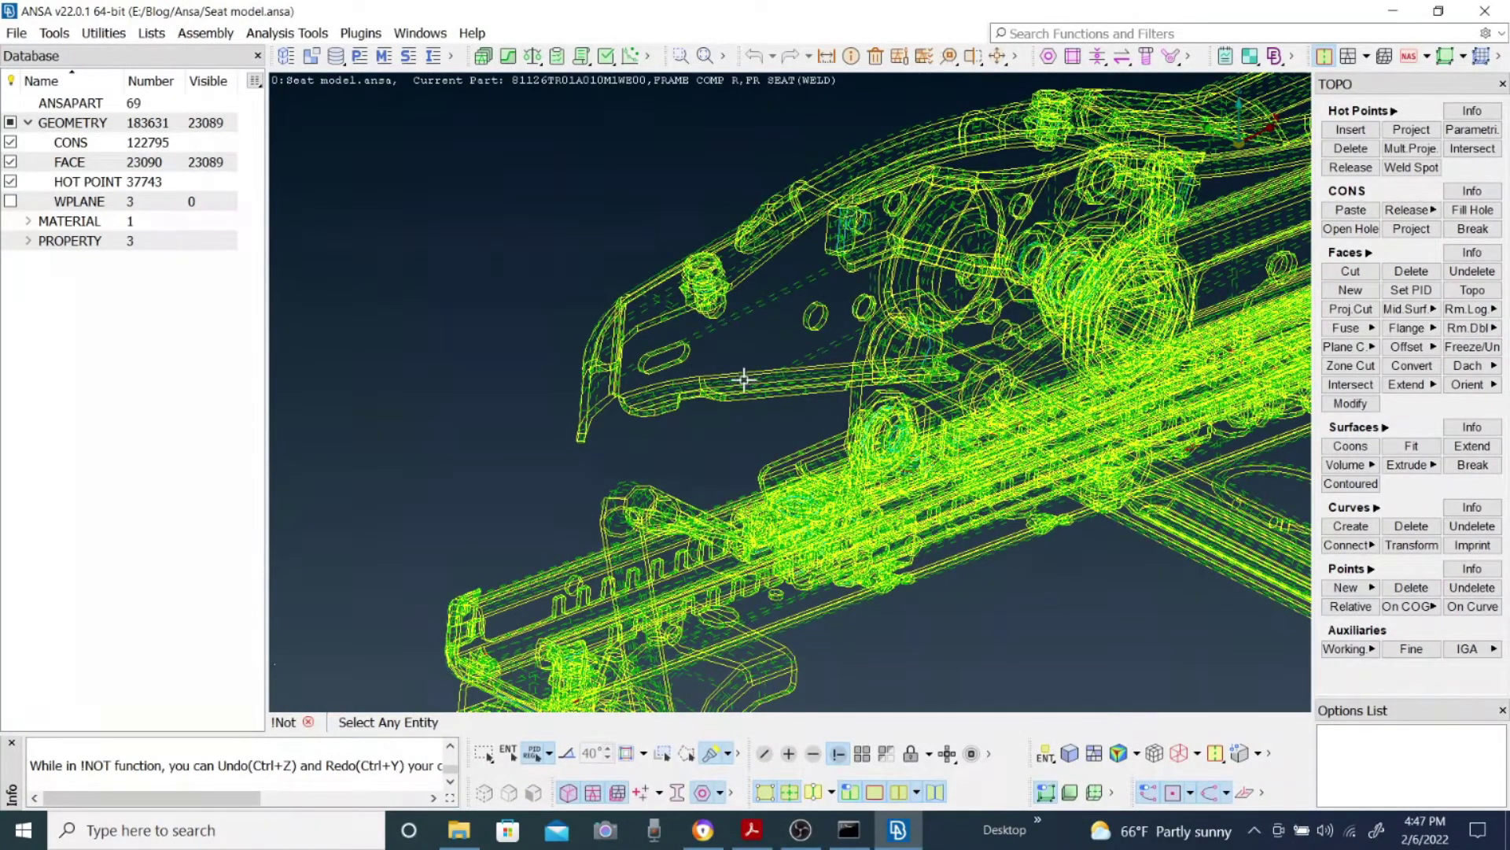
- Hide the seat side frame region with Not, and invert the visibility to isolate that frame
{"action": "left_click", "coordinate": [721, 403]}
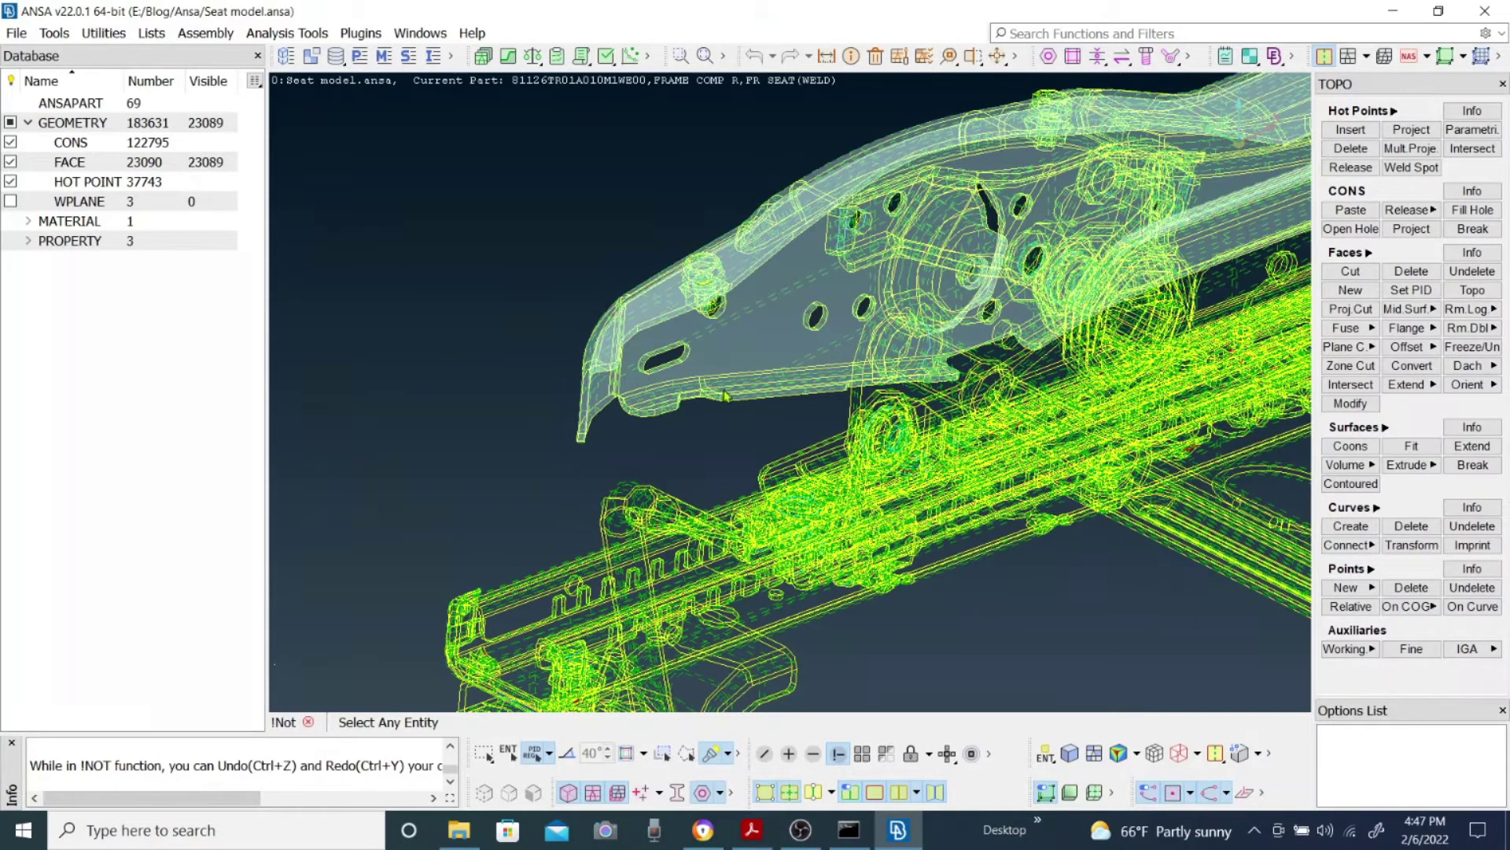
{"action": "left_click", "coordinate": [724, 388]}
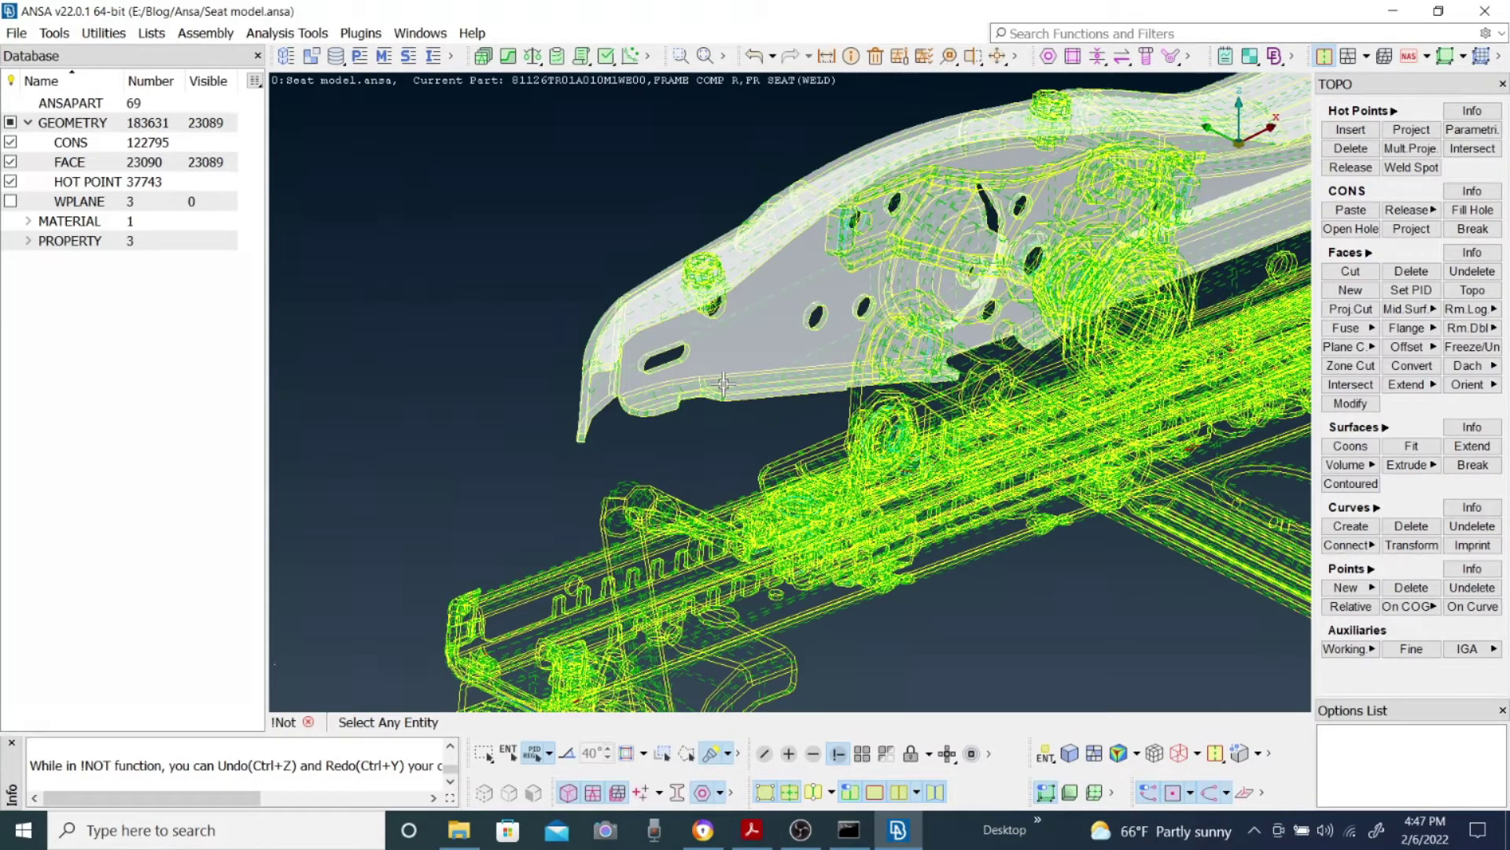
{"action": "left_click", "coordinate": [724, 383]}
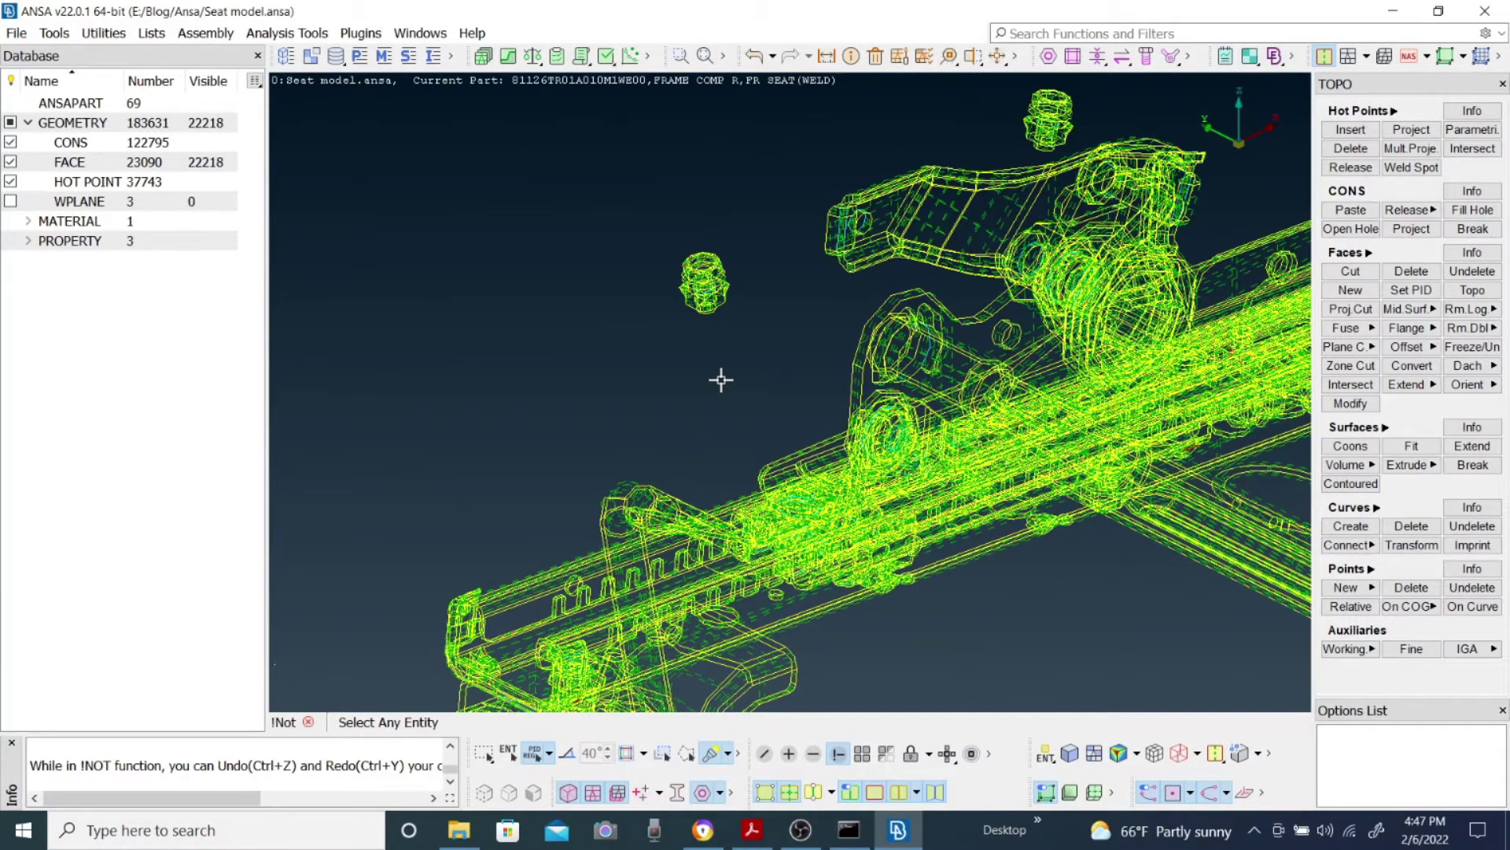
{"action": "key", "text": "ctrl+i"}
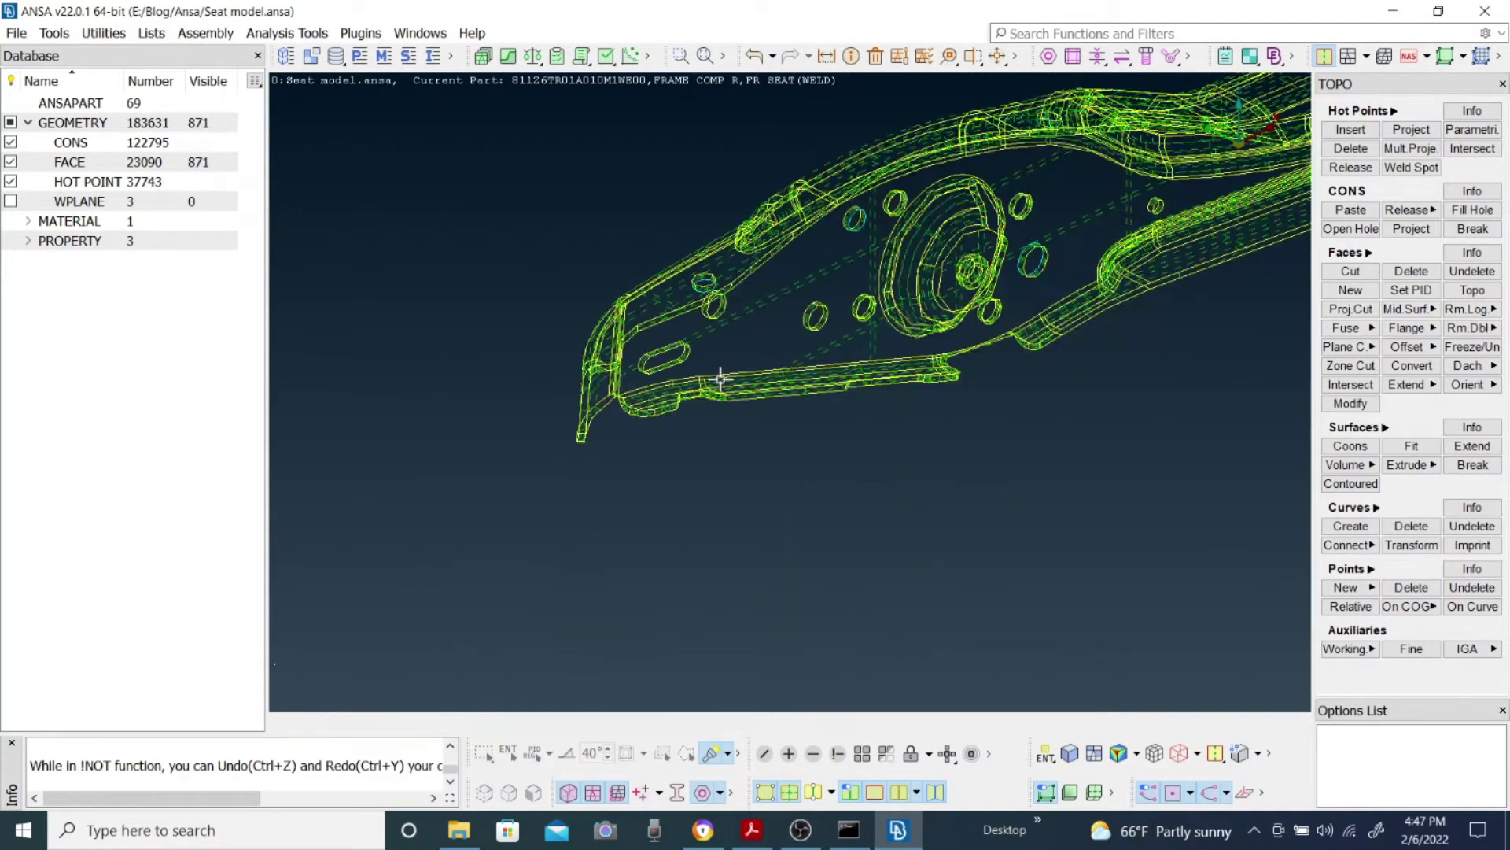
- Run the Geometry check on visible entities for Triple Cons only, disabling unchecked faces, collapsed cons, needle faces, overlap faces and cracks
{"action": "scroll", "coordinate": [720, 378], "scroll_direction": "down", "scroll_amount": 3}
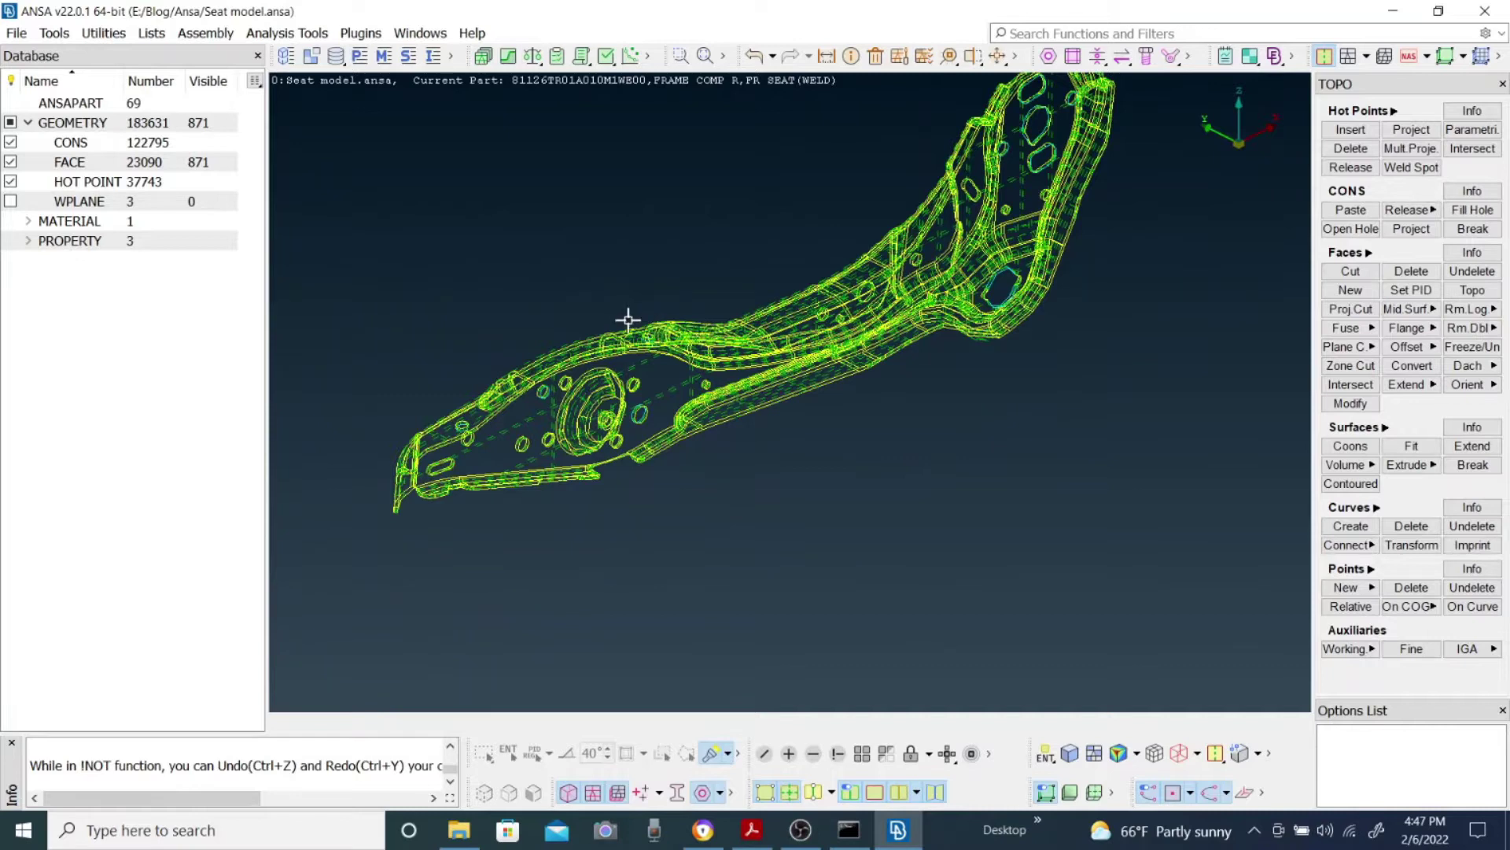
{"action": "scroll", "coordinate": [627, 320], "scroll_direction": "up", "scroll_amount": 3}
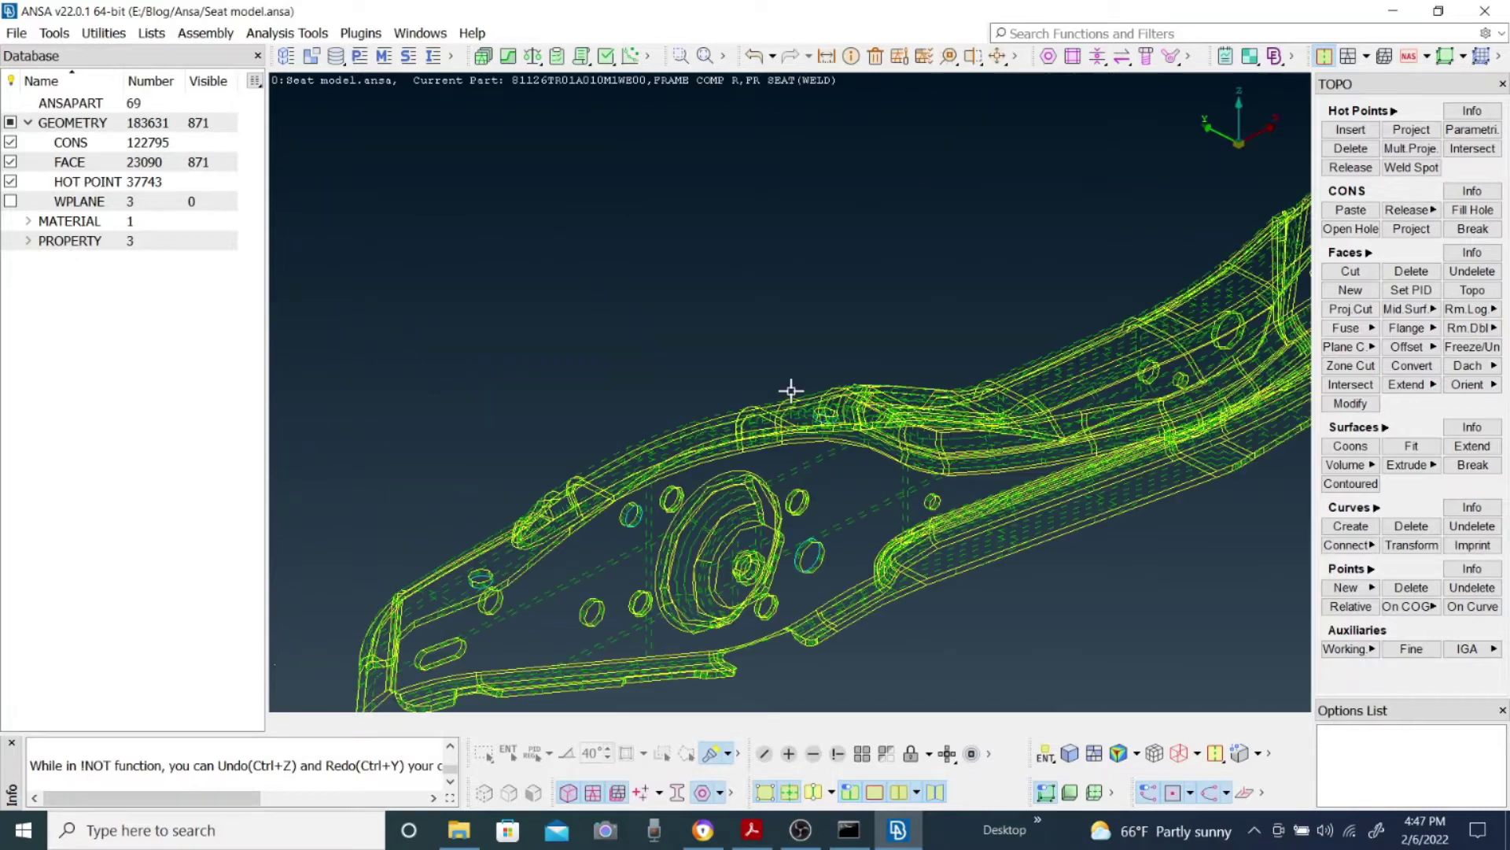
{"action": "left_click", "coordinate": [606, 55]}
{"action": "left_click", "coordinate": [679, 237]}
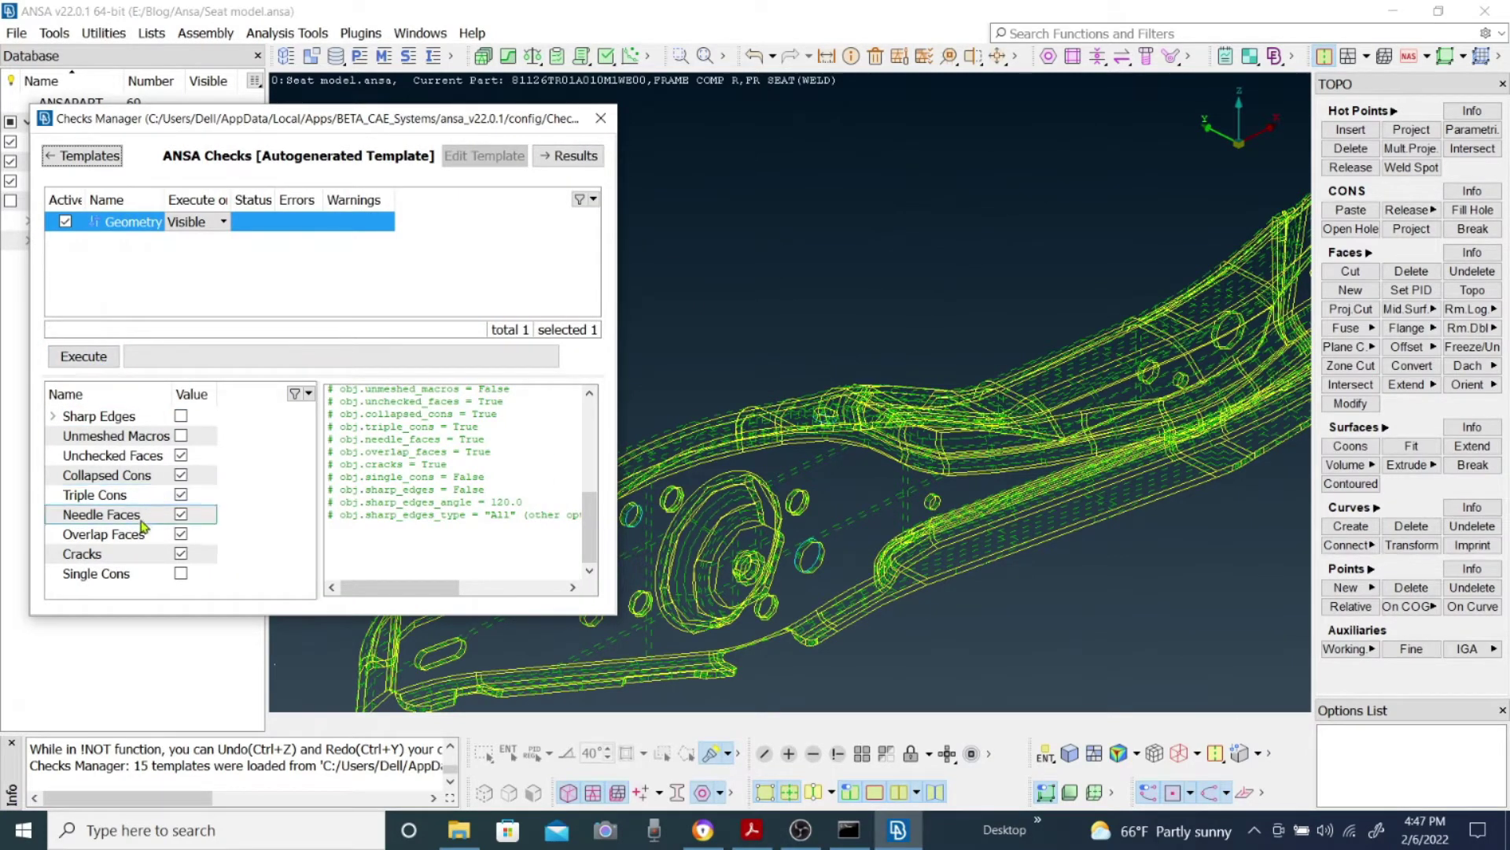
{"action": "left_click", "coordinate": [181, 474]}
{"action": "left_click", "coordinate": [181, 454]}
{"action": "left_click", "coordinate": [181, 514]}
{"action": "left_click", "coordinate": [181, 533]}
{"action": "left_click", "coordinate": [181, 553]}
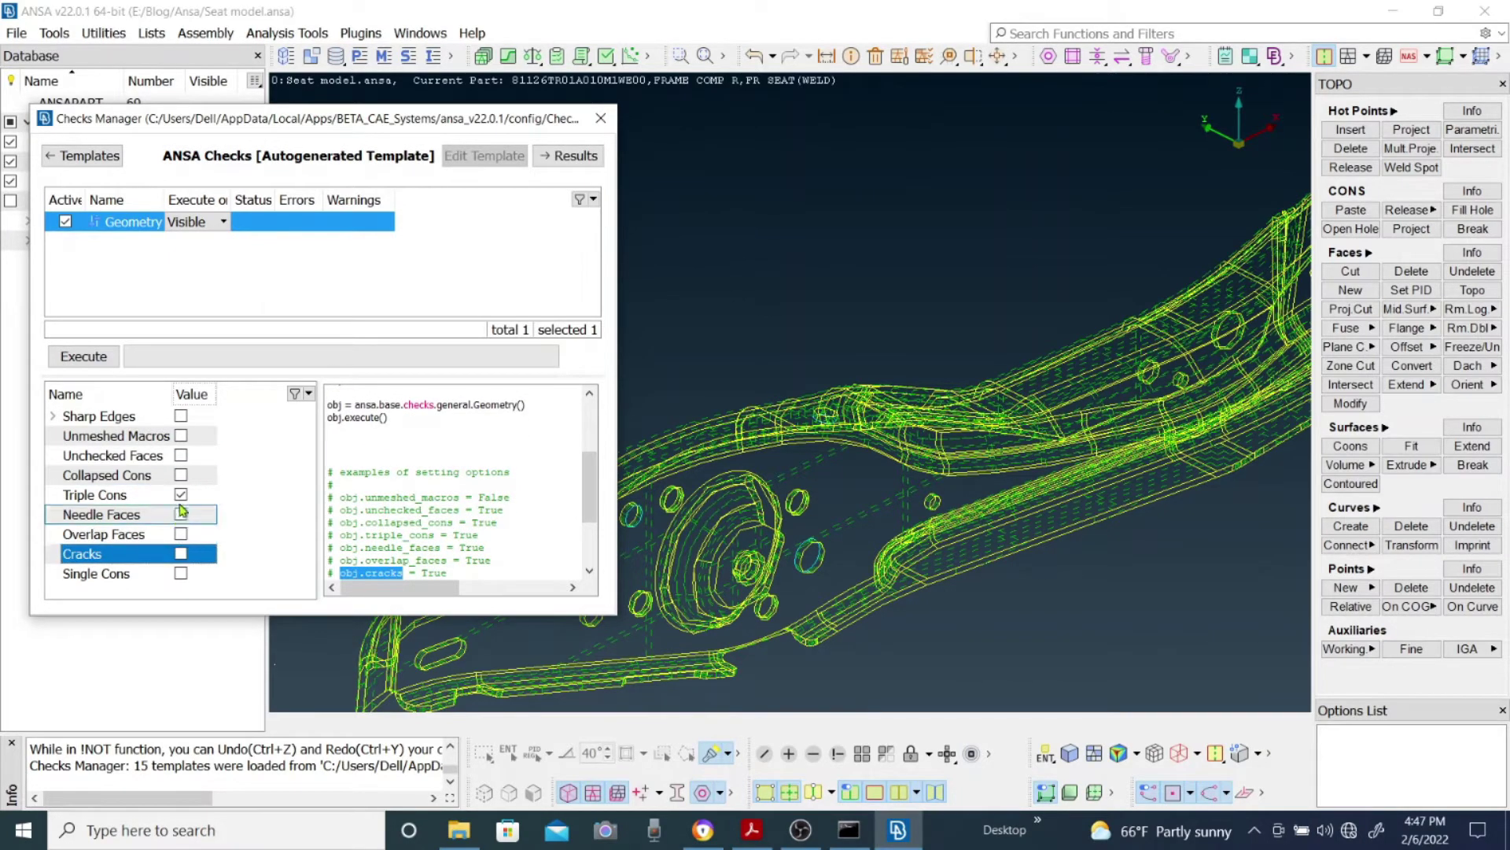
{"action": "left_click", "coordinate": [84, 357]}
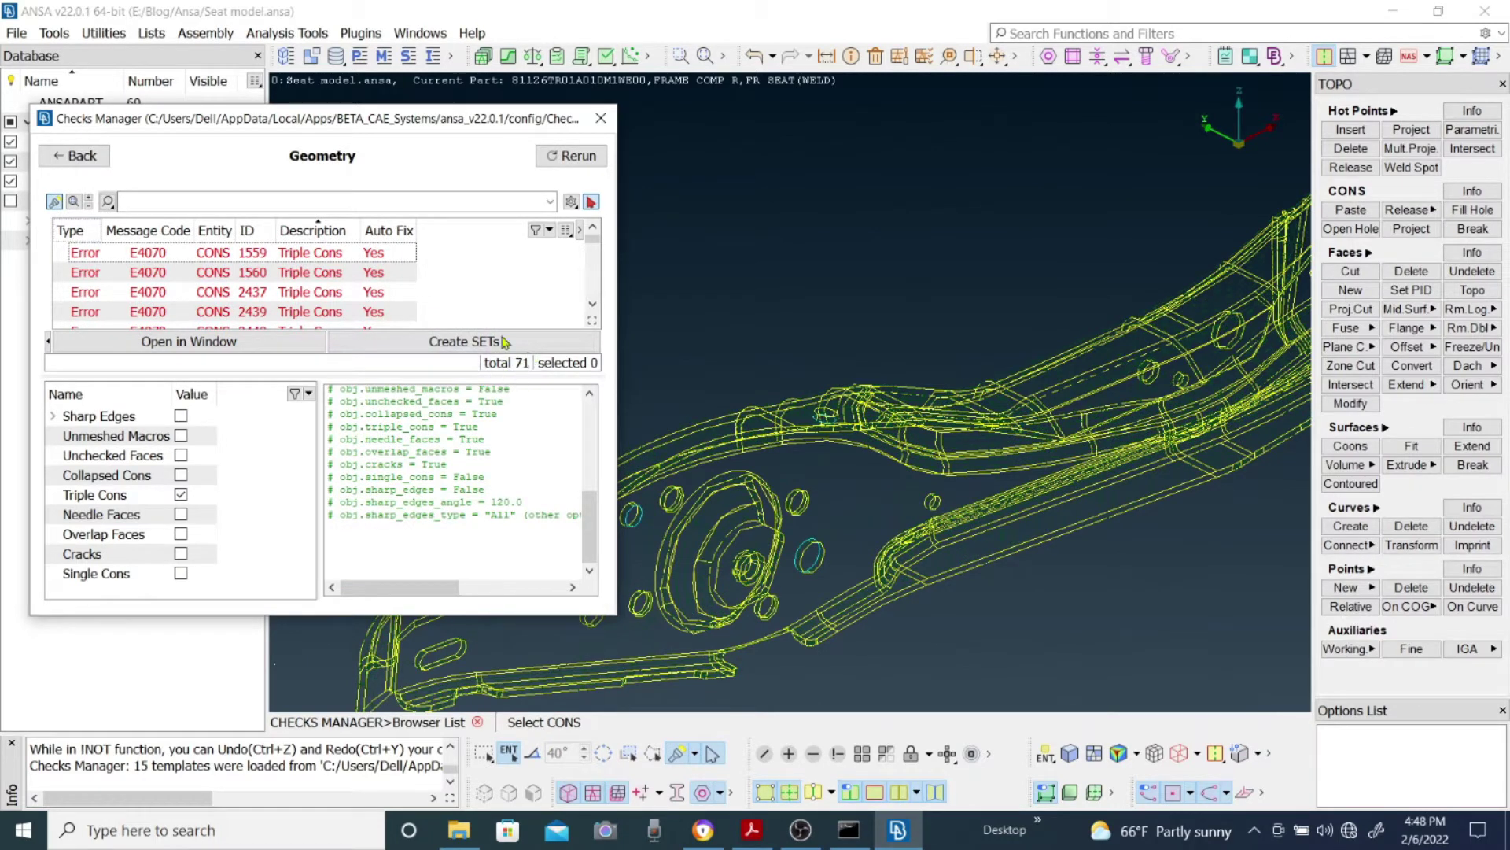
- Select all Triple Cons errors in the check results to highlight them on the frame, and collapse the Checks Manager window
{"action": "left_click", "coordinate": [328, 256]}
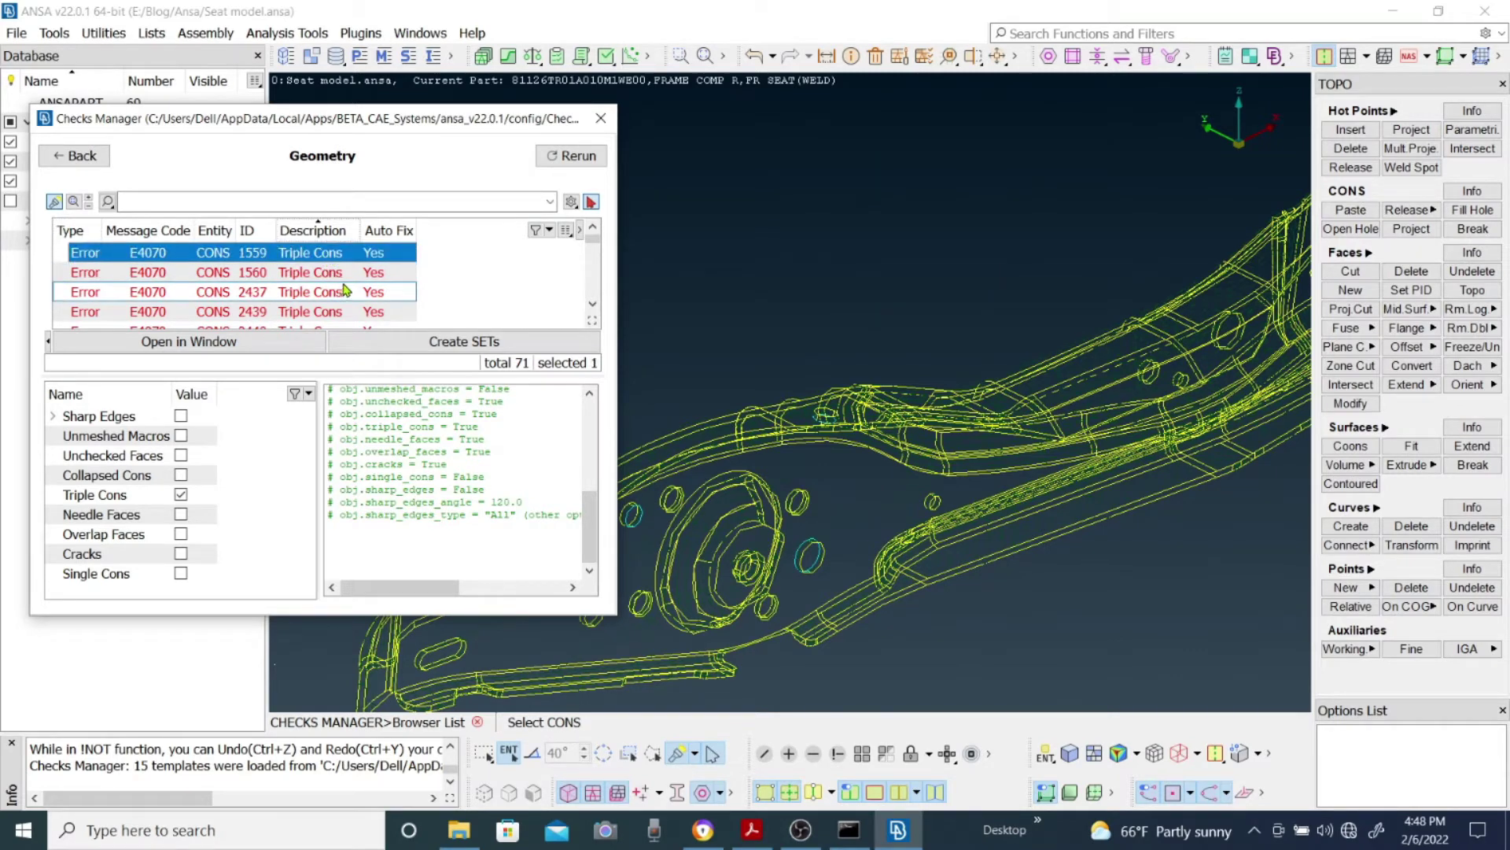
{"action": "key", "text": "ctrl+a"}
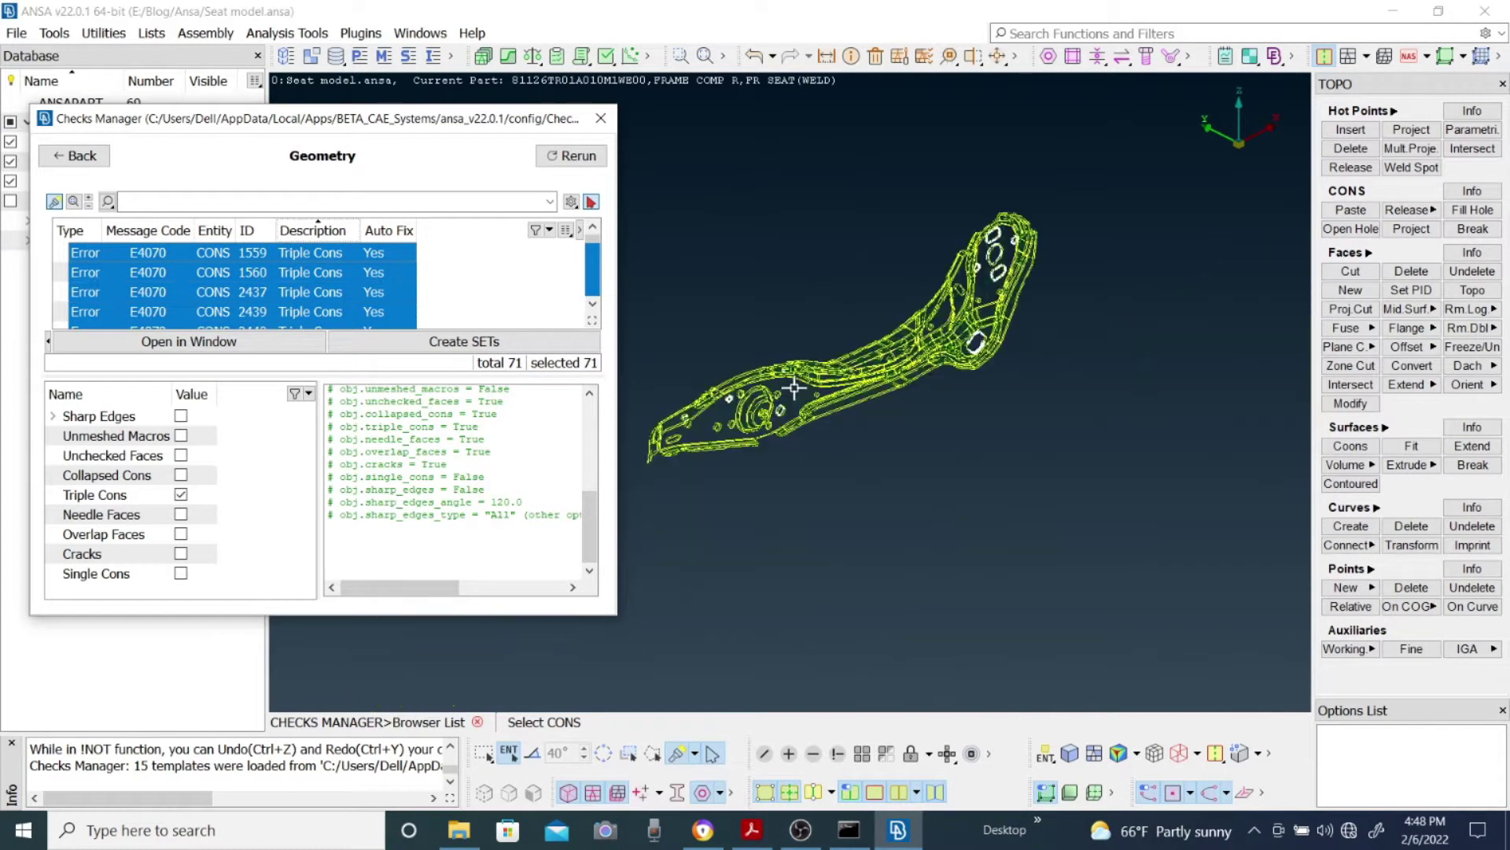
{"action": "scroll", "coordinate": [747, 406], "scroll_direction": "up", "scroll_amount": 5}
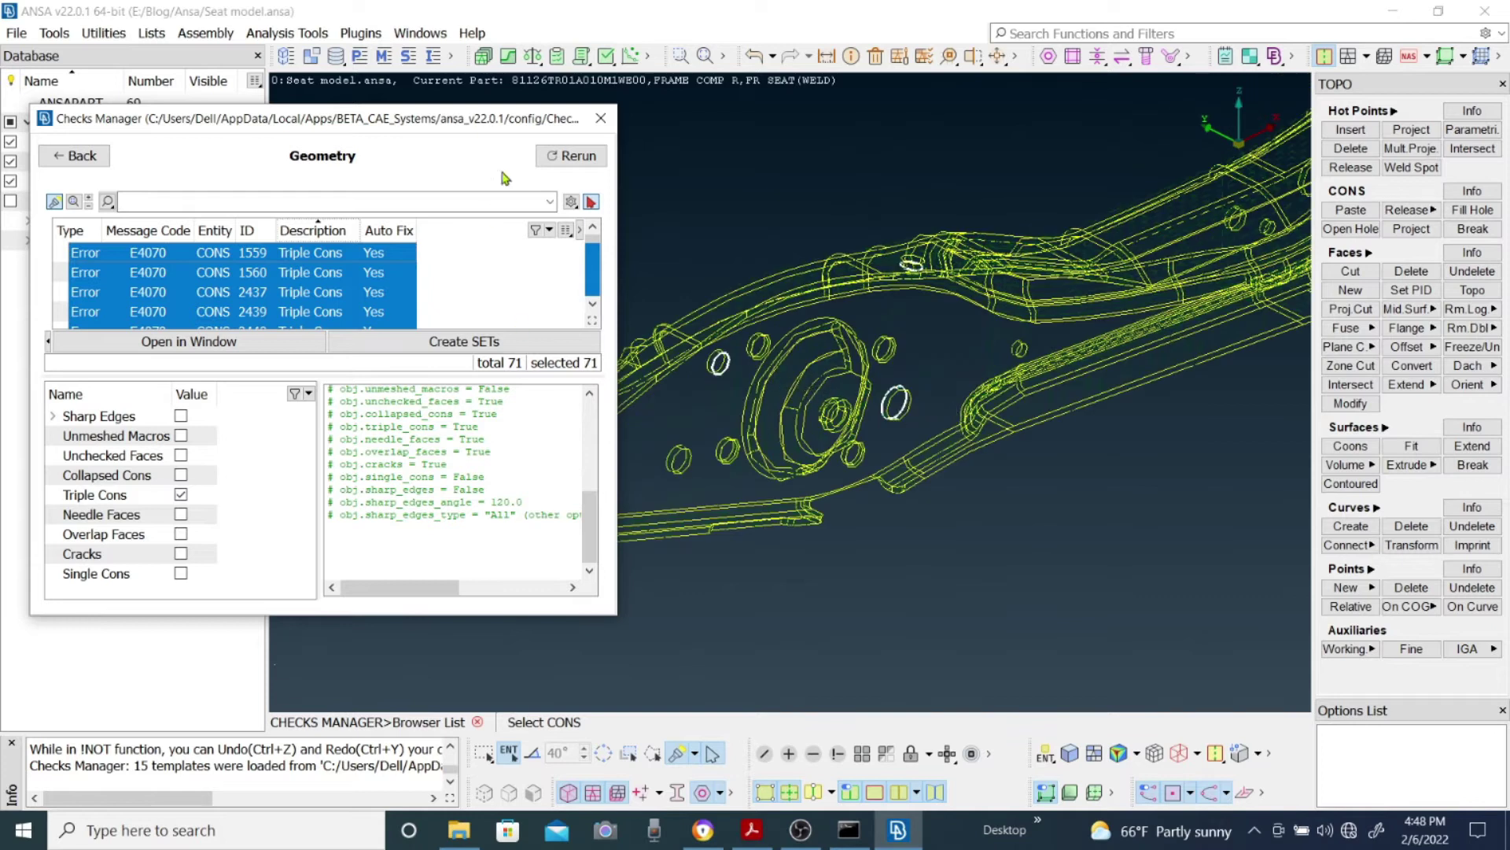
{"action": "double_click", "coordinate": [424, 119]}
- Examine the highlighted triple cons around the holes and slots along the side frame and at its upper end
{"action": "scroll", "coordinate": [832, 350], "scroll_direction": "up", "scroll_amount": 3}
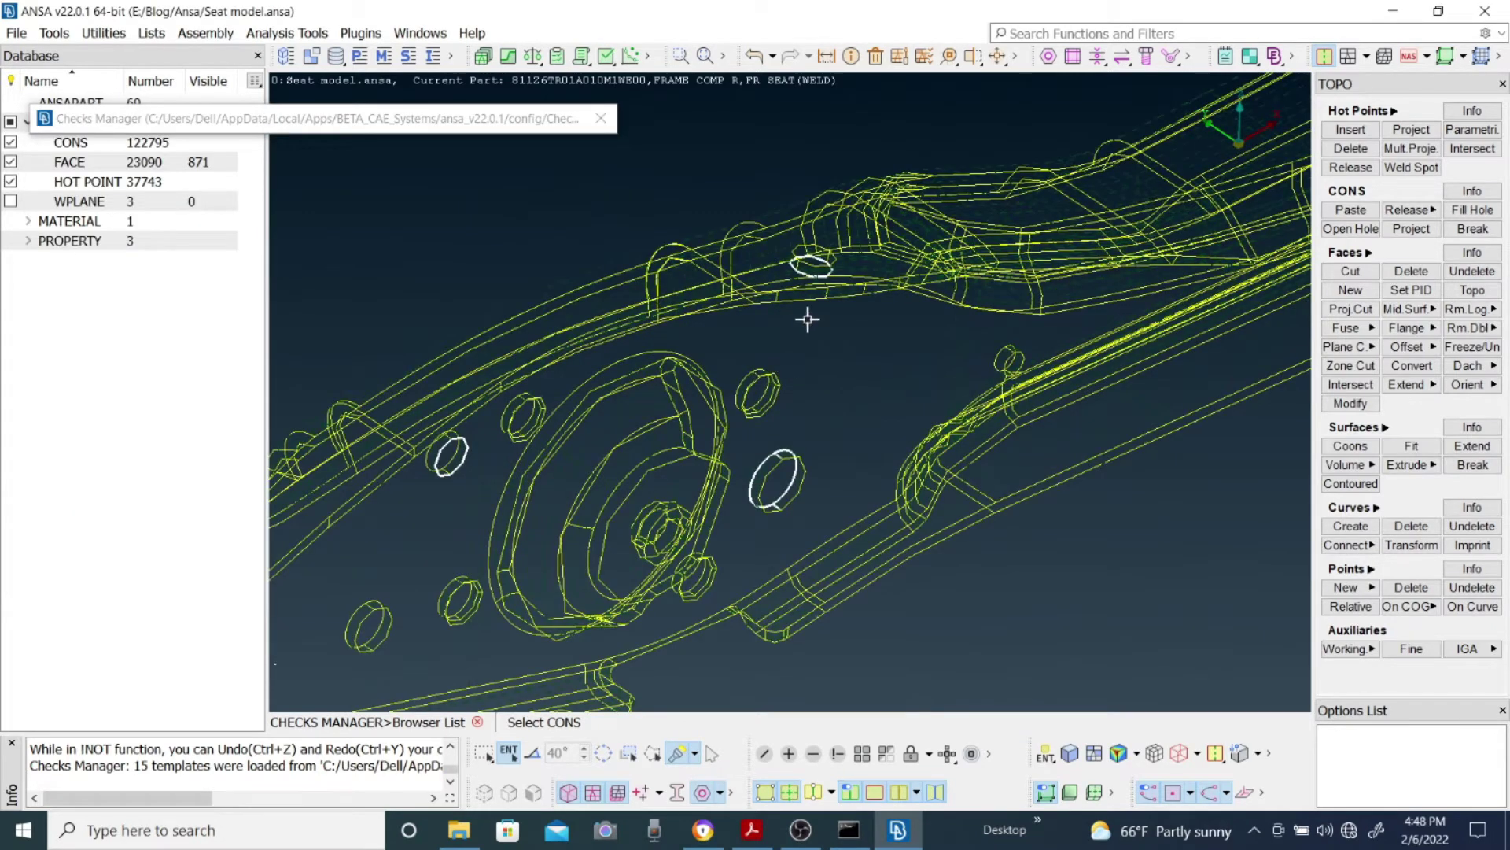
{"action": "scroll", "coordinate": [802, 442], "scroll_direction": "up", "scroll_amount": 5}
{"action": "scroll", "coordinate": [825, 449], "scroll_direction": "down", "scroll_amount": 8}
{"action": "scroll", "coordinate": [791, 391], "scroll_direction": "down", "scroll_amount": 2}
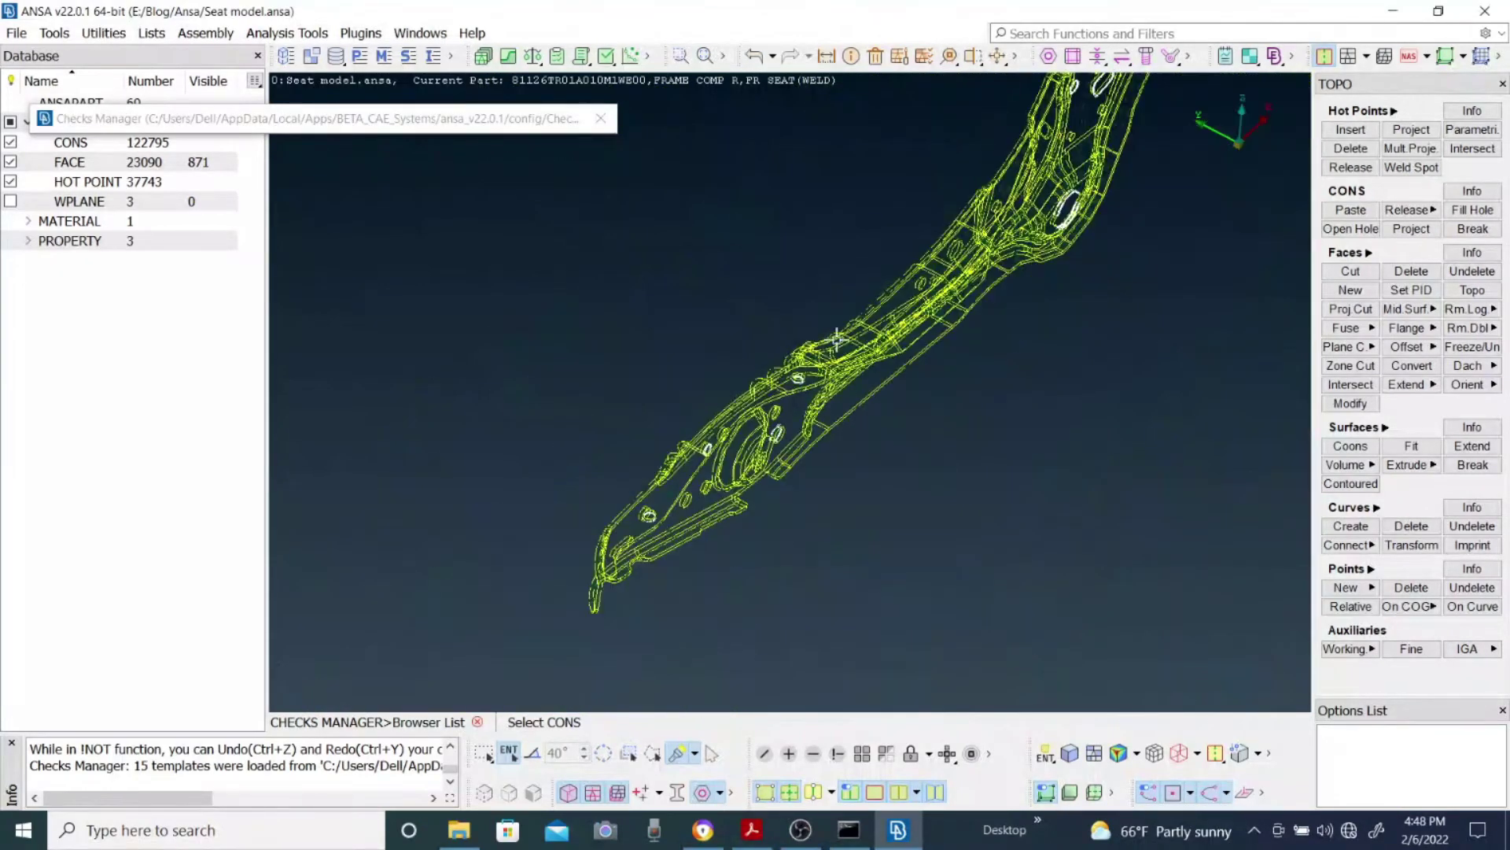
{"action": "scroll", "coordinate": [791, 391], "scroll_direction": "up", "scroll_amount": 5}
{"action": "left_click_drag", "start_coordinate": [711, 497], "coordinate": [651, 489], "text": "ctrl"}
{"action": "scroll", "coordinate": [748, 485], "scroll_direction": "up", "scroll_amount": 3}
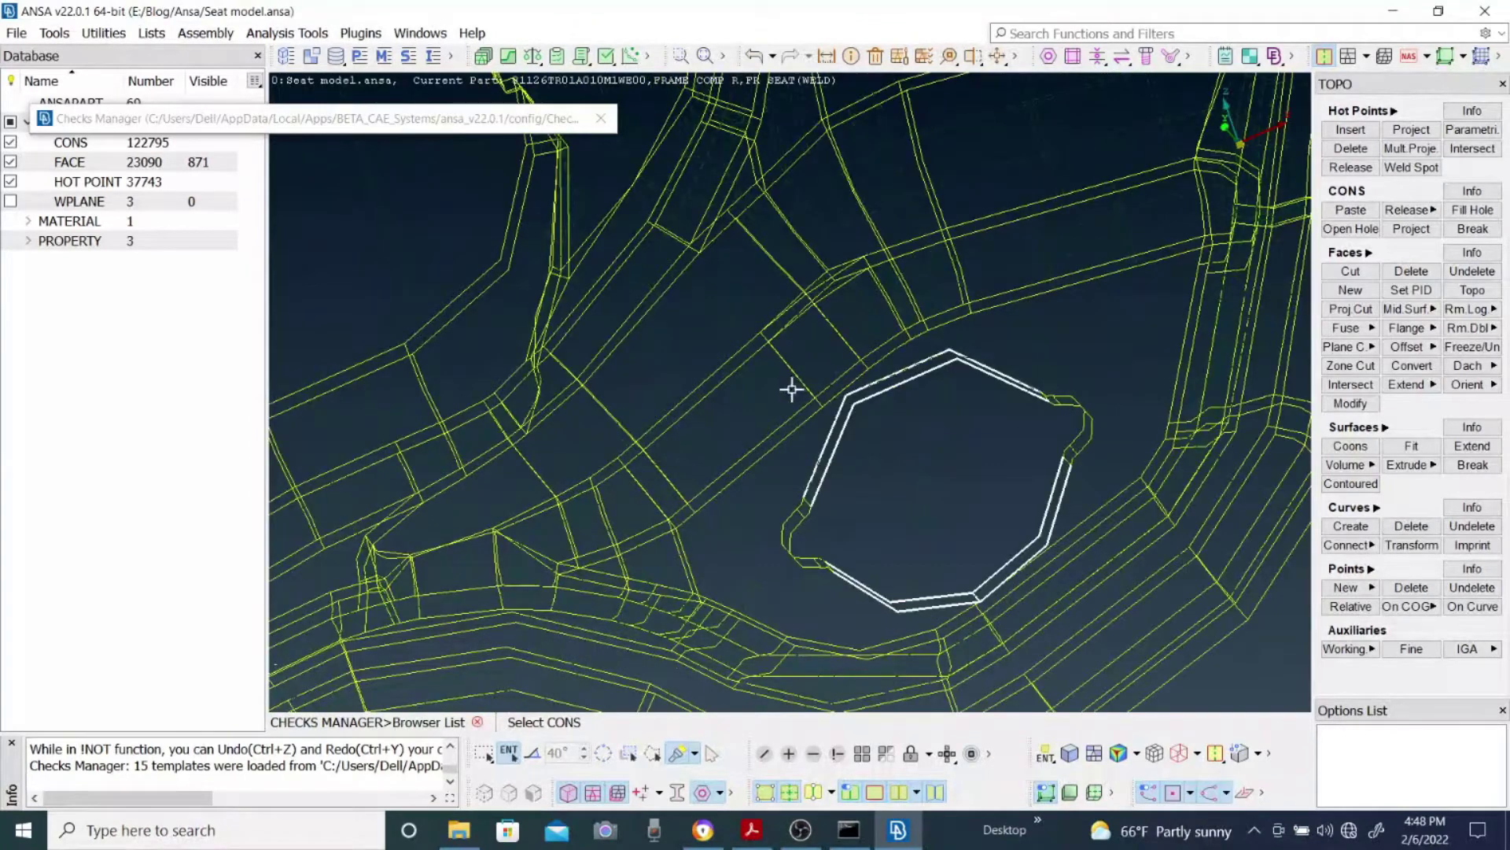
{"action": "scroll", "coordinate": [846, 395], "scroll_direction": "up", "scroll_amount": 2}
{"action": "scroll", "coordinate": [802, 448], "scroll_direction": "down", "scroll_amount": 3}
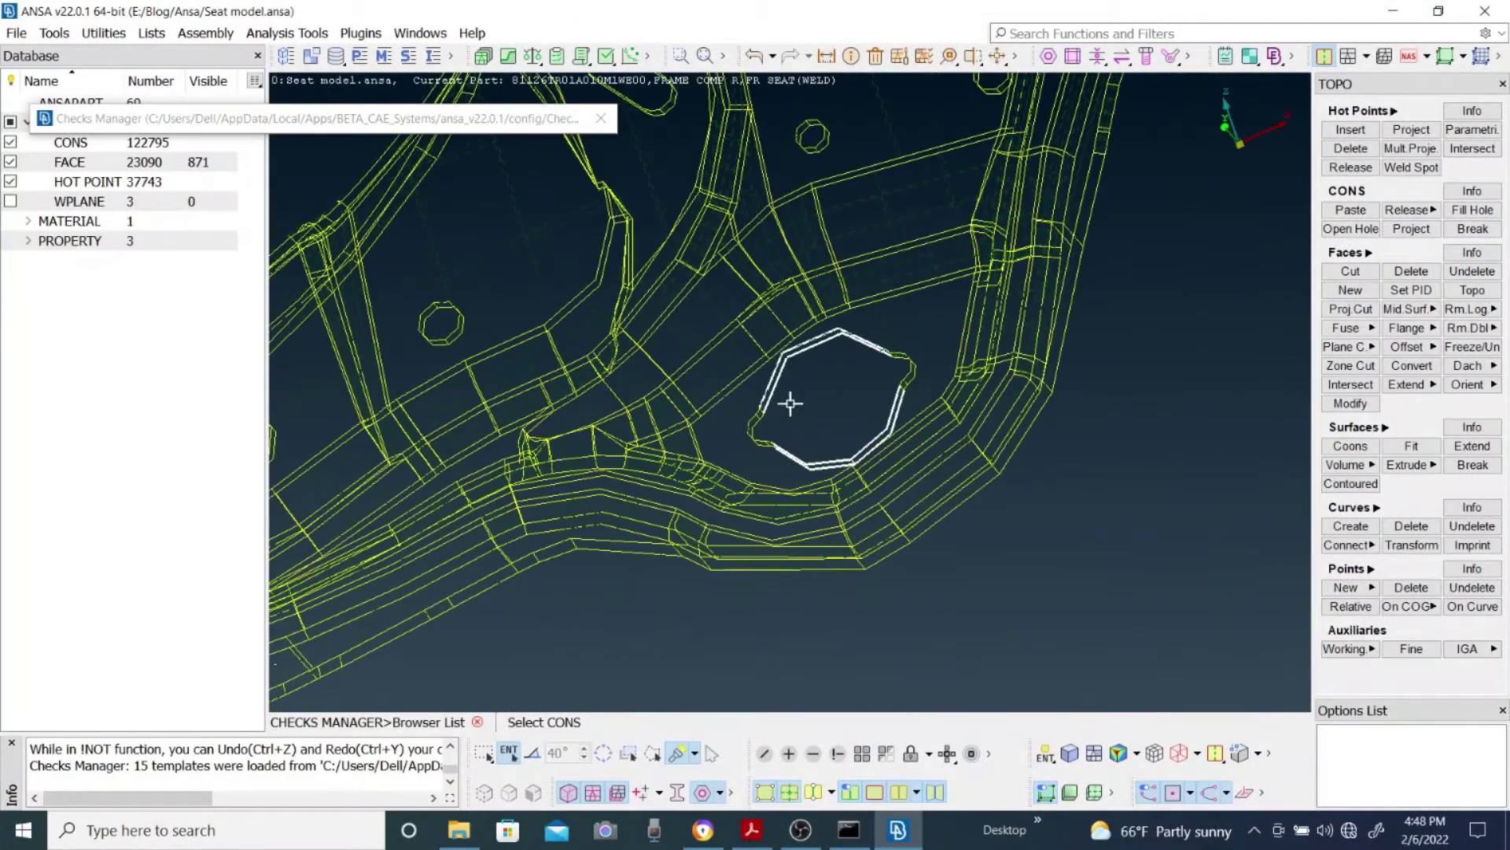
{"action": "scroll", "coordinate": [792, 401], "scroll_direction": "down", "scroll_amount": 3}
{"action": "scroll", "coordinate": [791, 391], "scroll_direction": "up", "scroll_amount": 4}
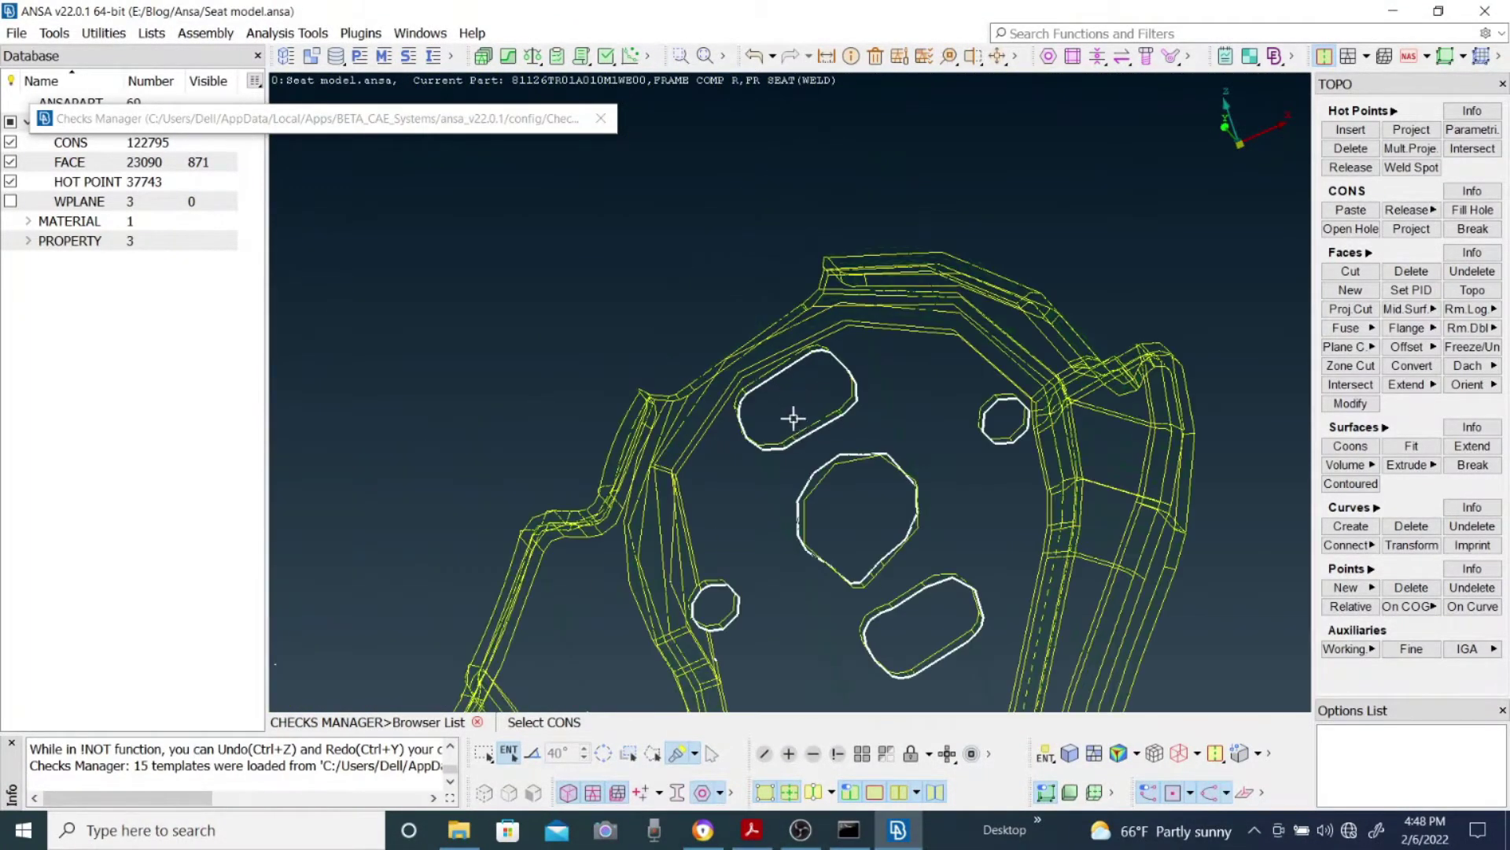
{"action": "scroll", "coordinate": [790, 391], "scroll_direction": "up", "scroll_amount": 4}
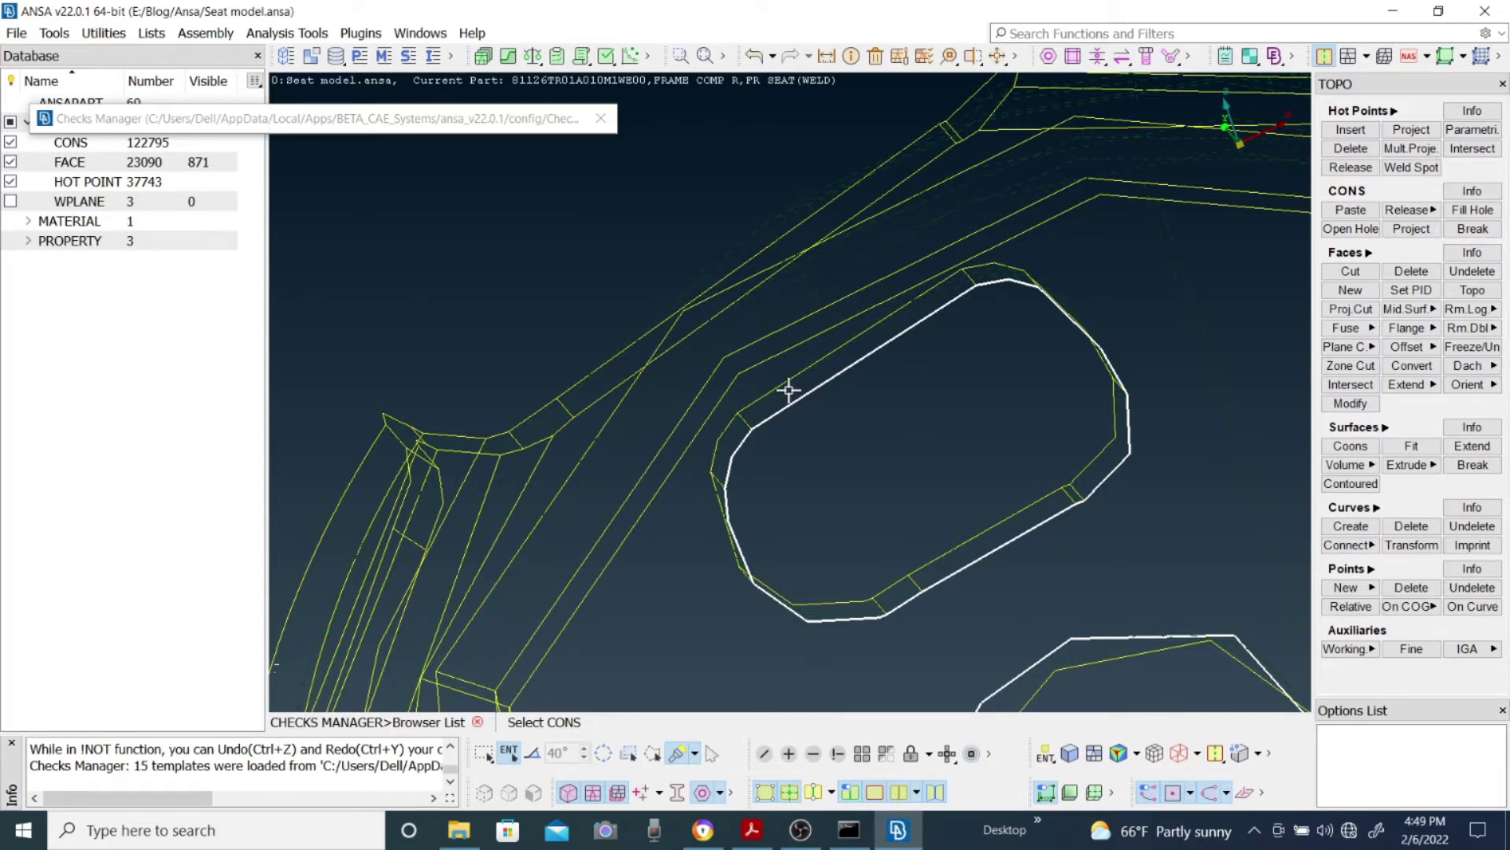
{"action": "scroll", "coordinate": [825, 398], "scroll_direction": "down", "scroll_amount": 3}
{"action": "scroll", "coordinate": [790, 391], "scroll_direction": "up", "scroll_amount": 2}
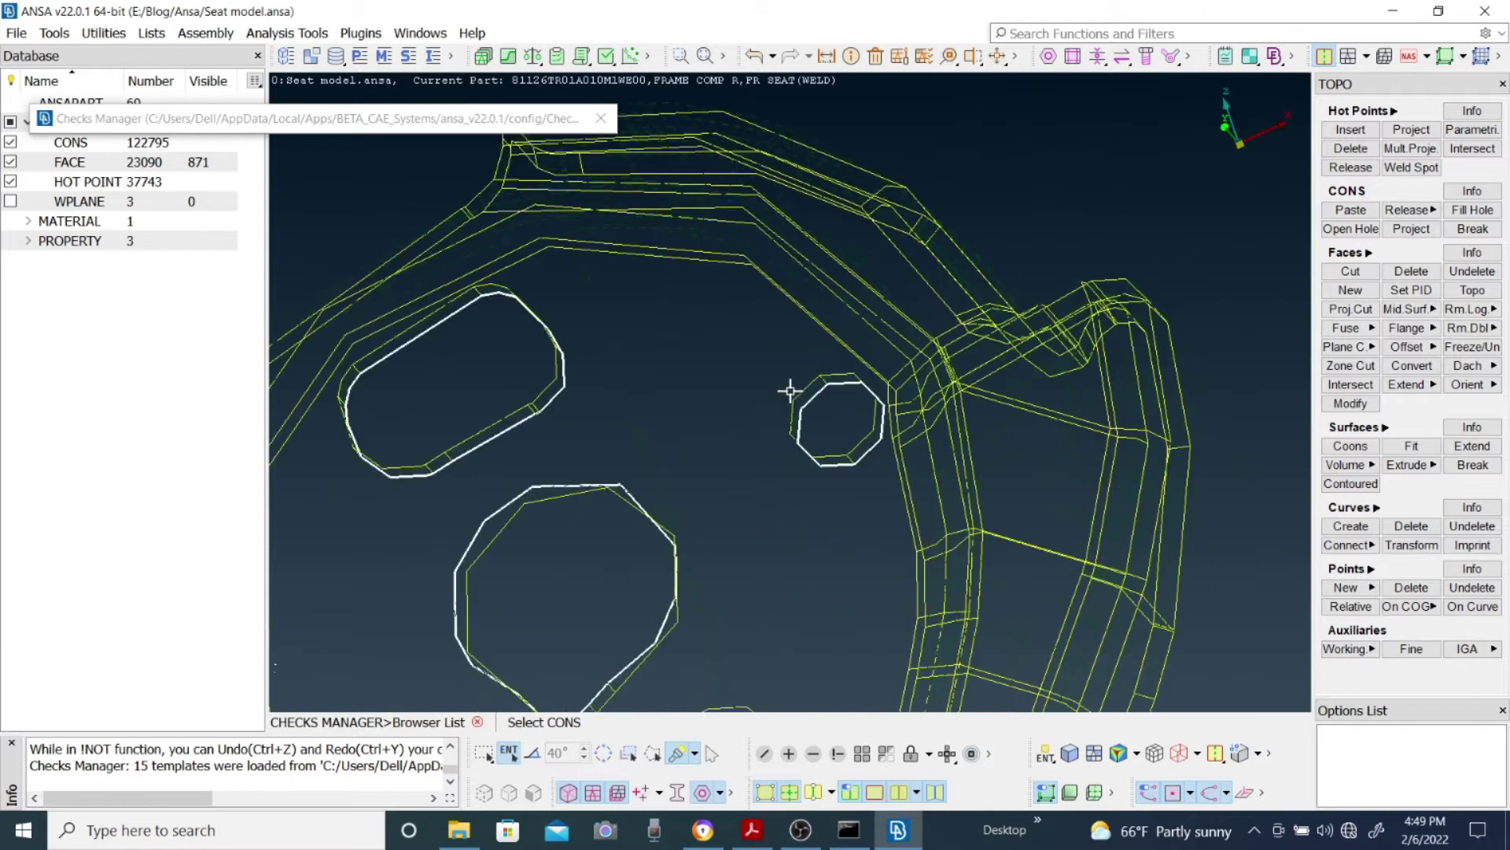
{"action": "mouse_move", "coordinate": [762, 400]}
{"action": "left_mouse_down", "text": "ctrl"}
{"action": "mouse_move", "coordinate": [627, 378]}
{"action": "mouse_move", "coordinate": [699, 372]}
{"action": "left_mouse_up", "text": "ctrl"}
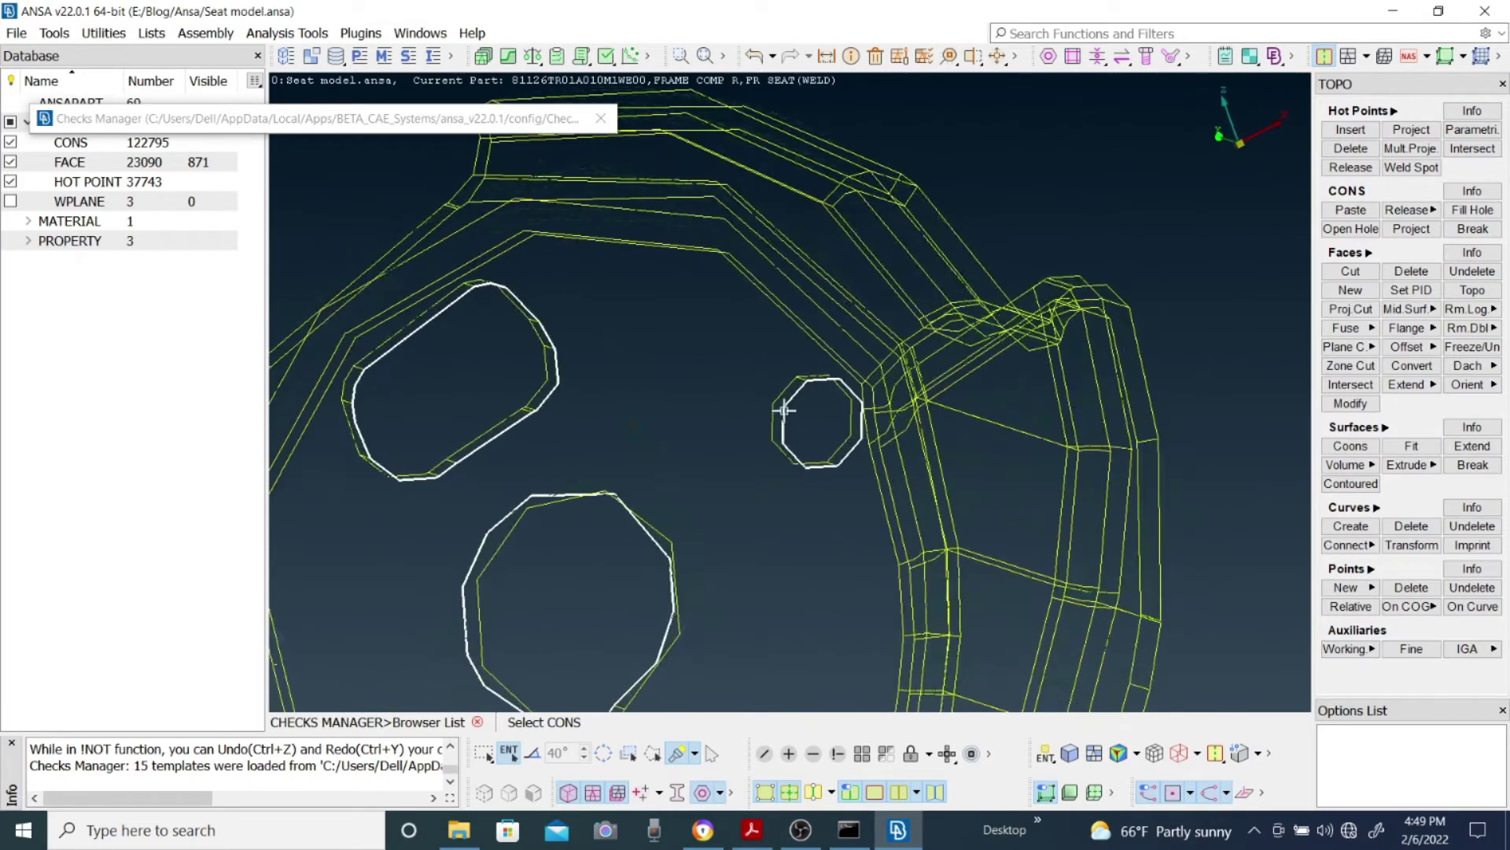
{"action": "scroll", "coordinate": [833, 411], "scroll_direction": "down", "scroll_amount": 5}
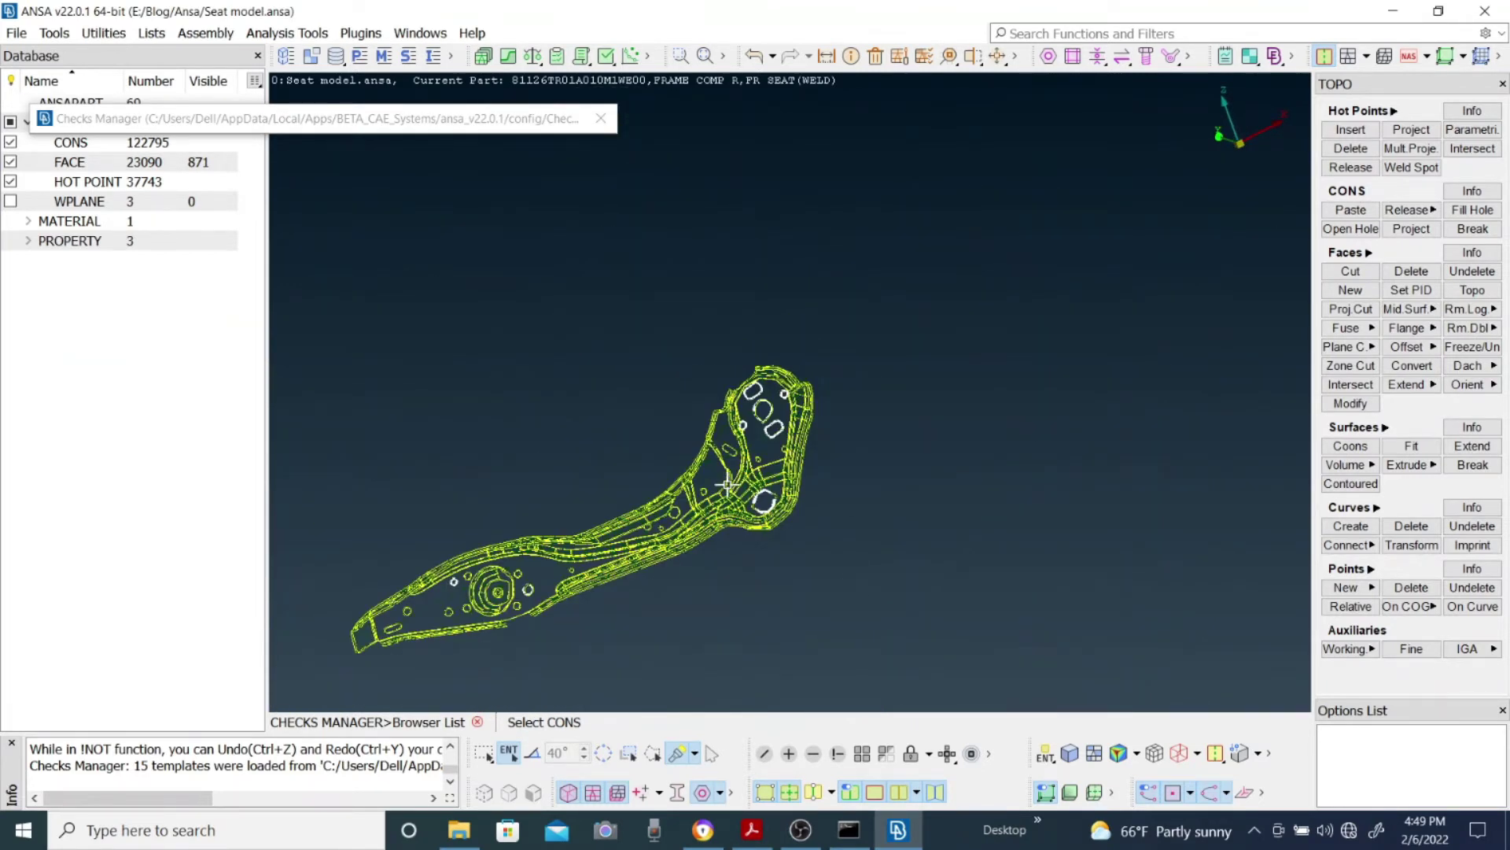
- Turn on shaded display and examine the triple cons along the rounded slot at the frame's upper end
{"action": "scroll", "coordinate": [725, 465], "scroll_direction": "up", "scroll_amount": 4}
{"action": "mouse_move", "coordinate": [842, 254]}
{"action": "left_mouse_down", "text": "ctrl"}
{"action": "mouse_move", "coordinate": [711, 327]}
{"action": "mouse_move", "coordinate": [918, 307]}
{"action": "mouse_move", "coordinate": [964, 398]}
{"action": "mouse_move", "coordinate": [873, 325]}
{"action": "mouse_move", "coordinate": [777, 331]}
{"action": "left_mouse_up", "text": "ctrl"}
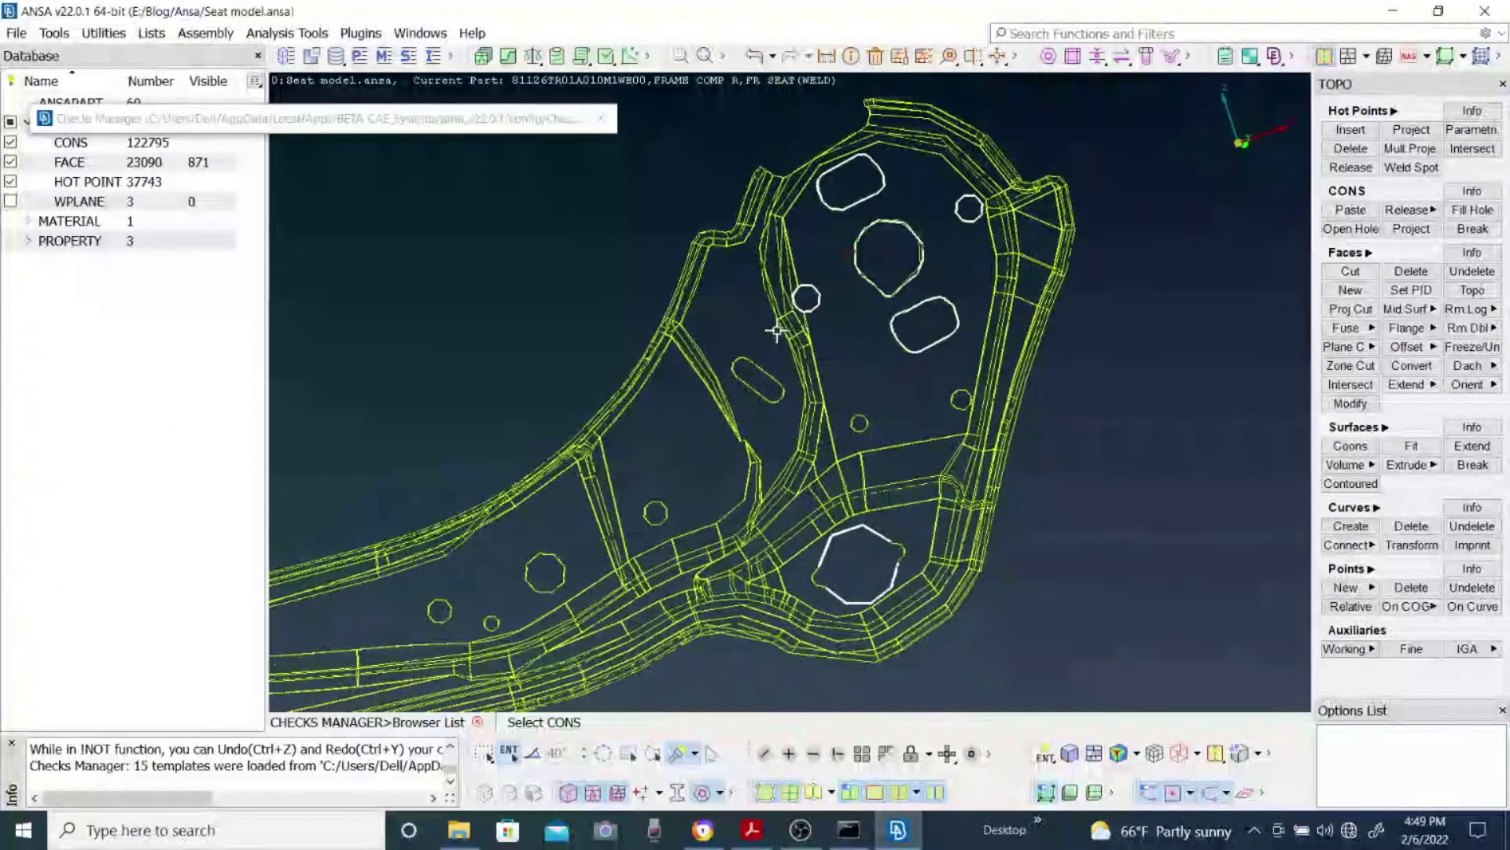
{"action": "scroll", "coordinate": [791, 387], "scroll_direction": "up", "scroll_amount": 3}
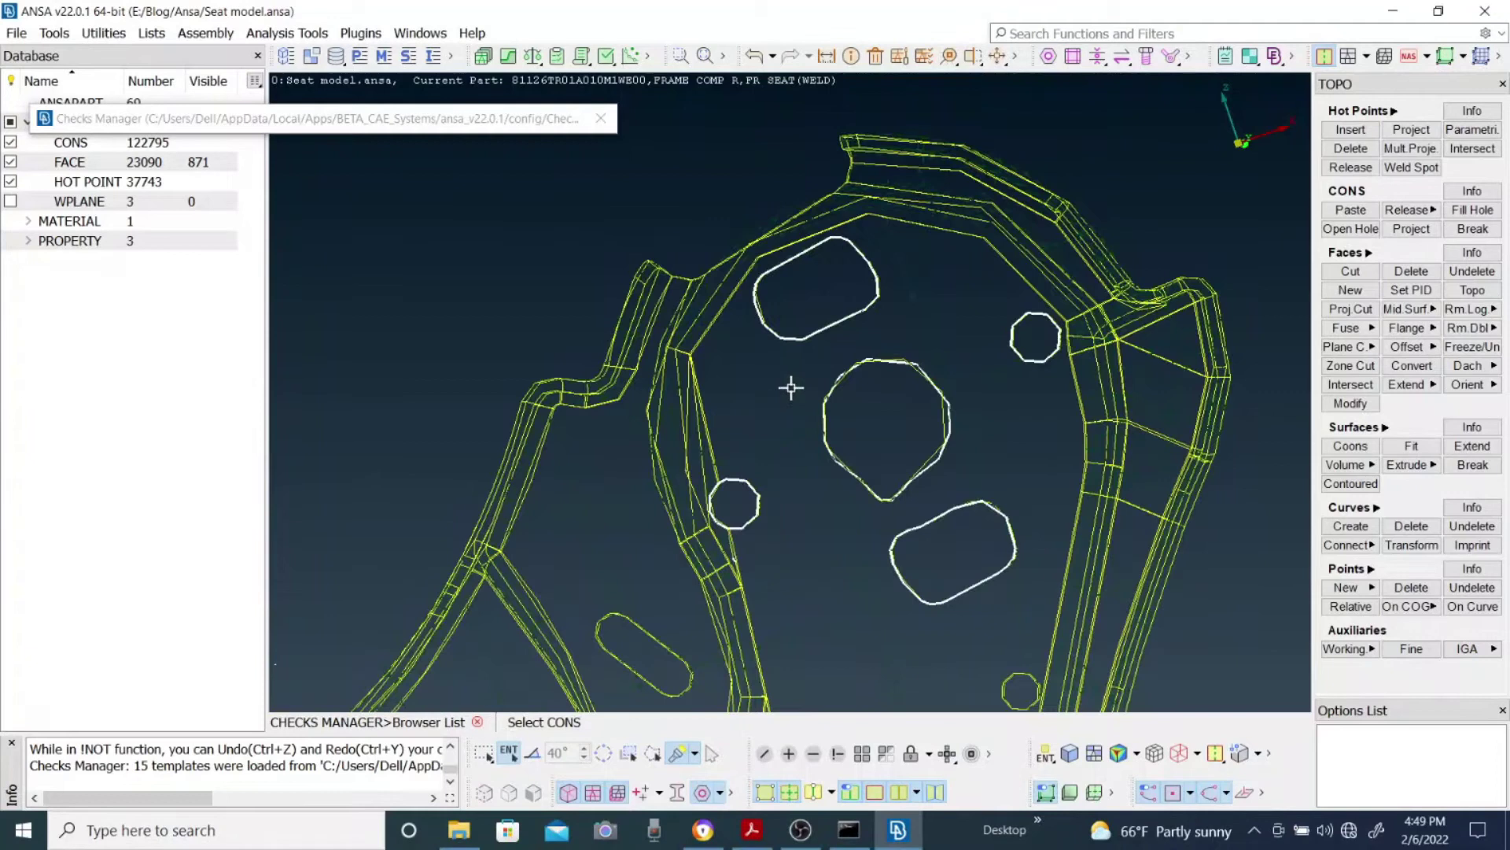
{"action": "scroll", "coordinate": [802, 366], "scroll_direction": "up", "scroll_amount": 3}
{"action": "left_click_drag", "start_coordinate": [807, 419], "coordinate": [752, 394], "text": "ctrl"}
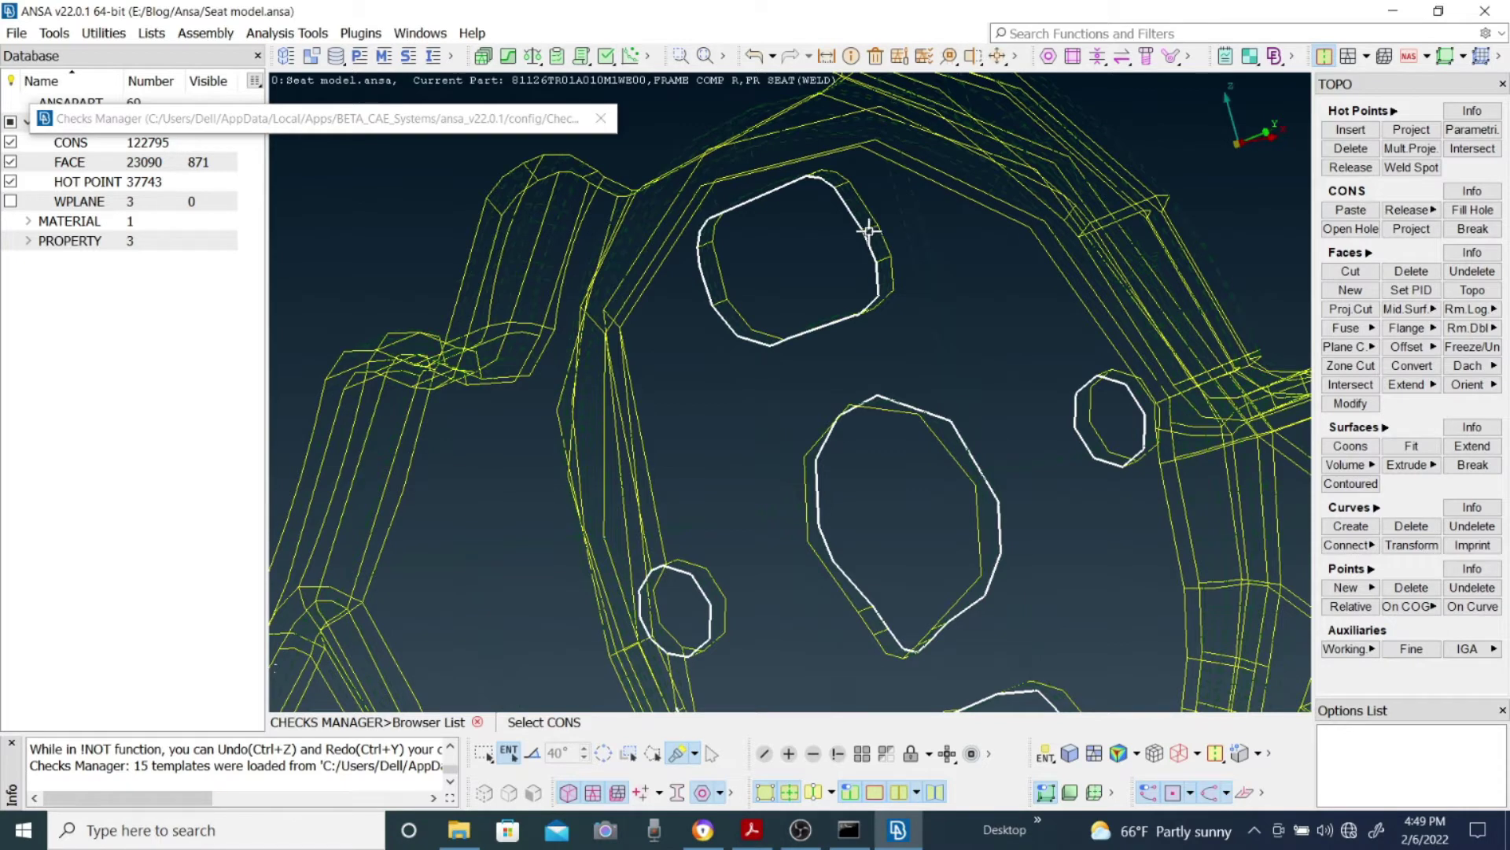
{"action": "scroll", "coordinate": [869, 232], "scroll_direction": "up", "scroll_amount": 5}
{"action": "scroll", "coordinate": [826, 432], "scroll_direction": "up", "scroll_amount": 1}
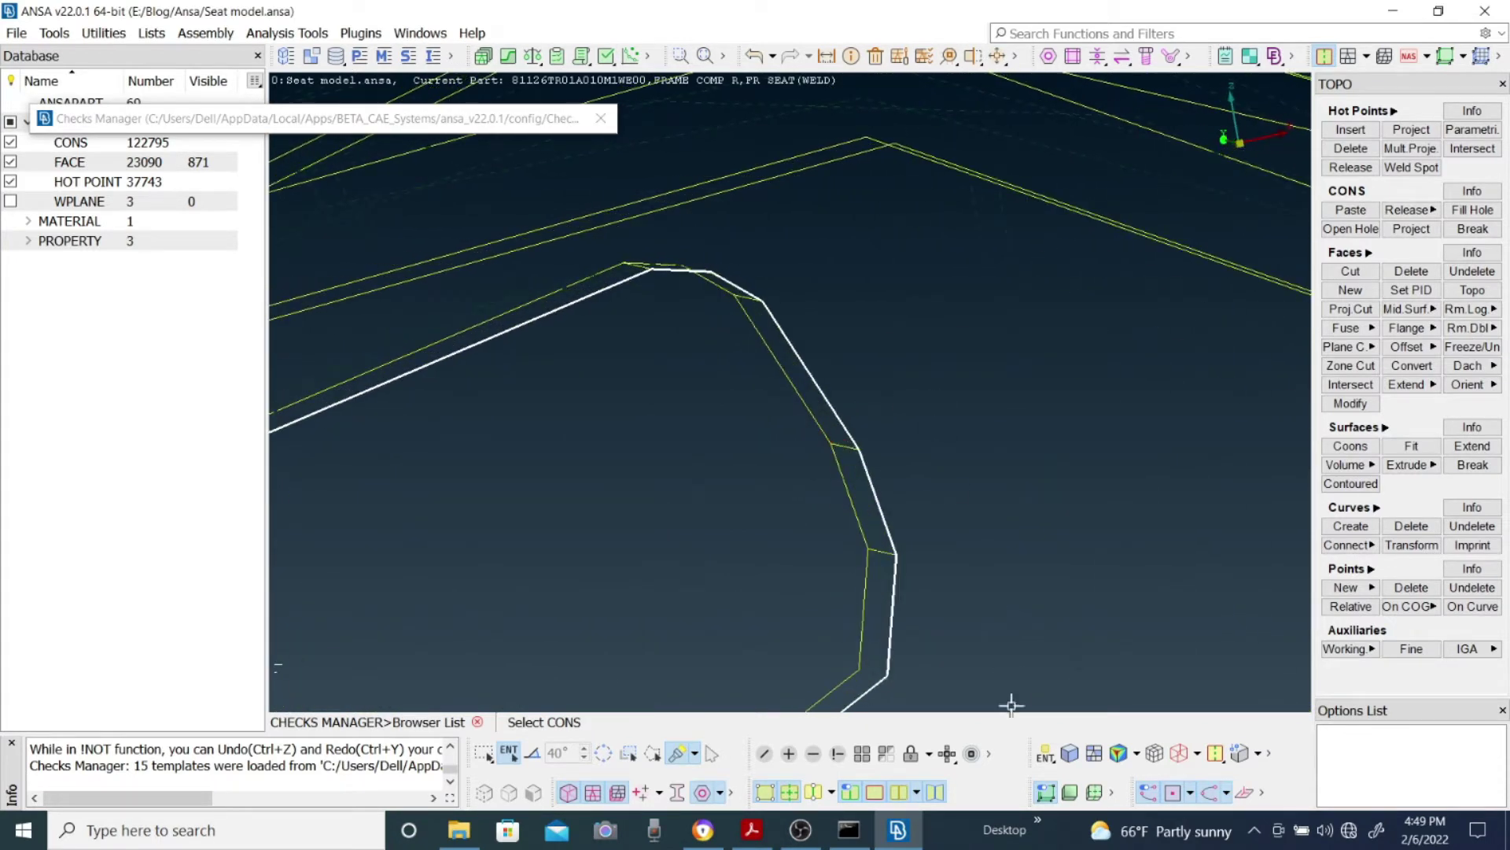
{"action": "left_click", "coordinate": [1069, 753]}
{"action": "mouse_move", "coordinate": [886, 425]}
{"action": "left_mouse_down", "text": "ctrl"}
{"action": "mouse_move", "coordinate": [880, 388]}
{"action": "mouse_move", "coordinate": [917, 364]}
{"action": "mouse_move", "coordinate": [903, 380]}
{"action": "left_mouse_up", "text": "ctrl"}
{"action": "scroll", "coordinate": [808, 386], "scroll_direction": "up", "scroll_amount": 3}
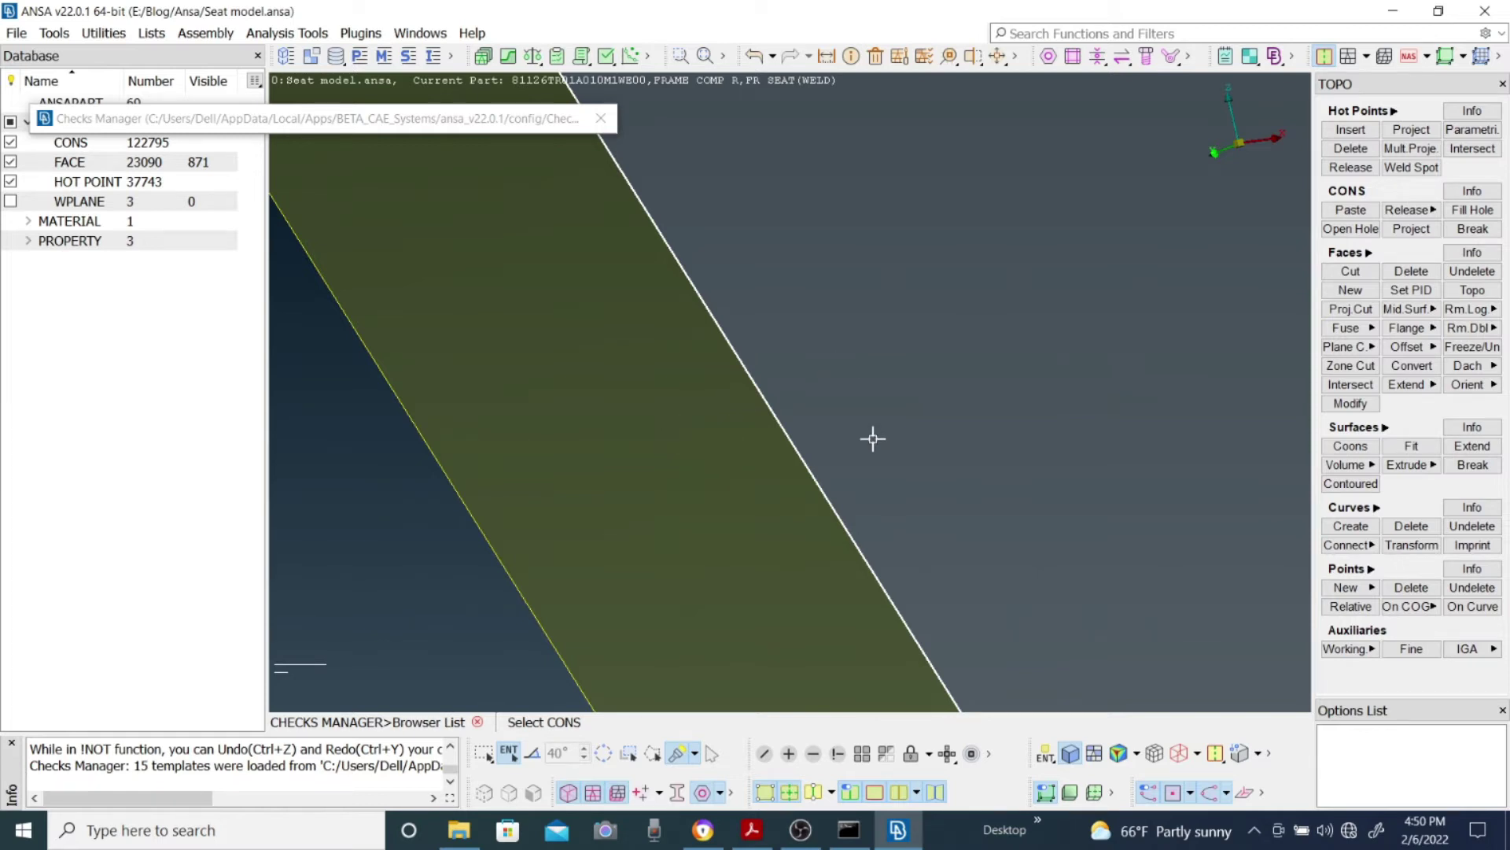
{"action": "scroll", "coordinate": [789, 391], "scroll_direction": "down", "scroll_amount": 4}
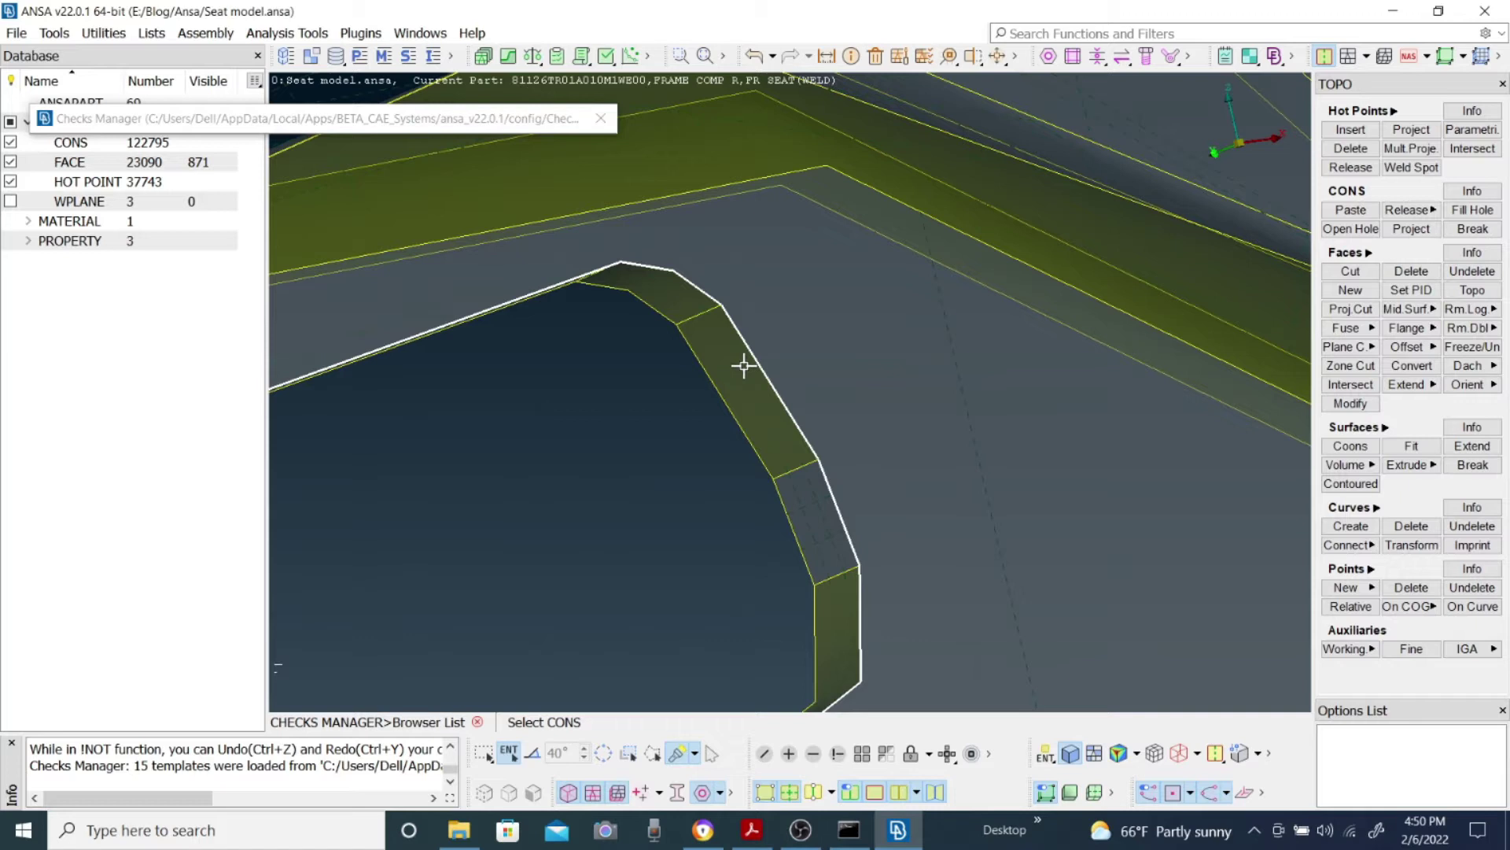
- Show the faces neighbouring the visible ones and examine how they meet along the rounded slot's corner
{"action": "left_click", "coordinate": [948, 754]}
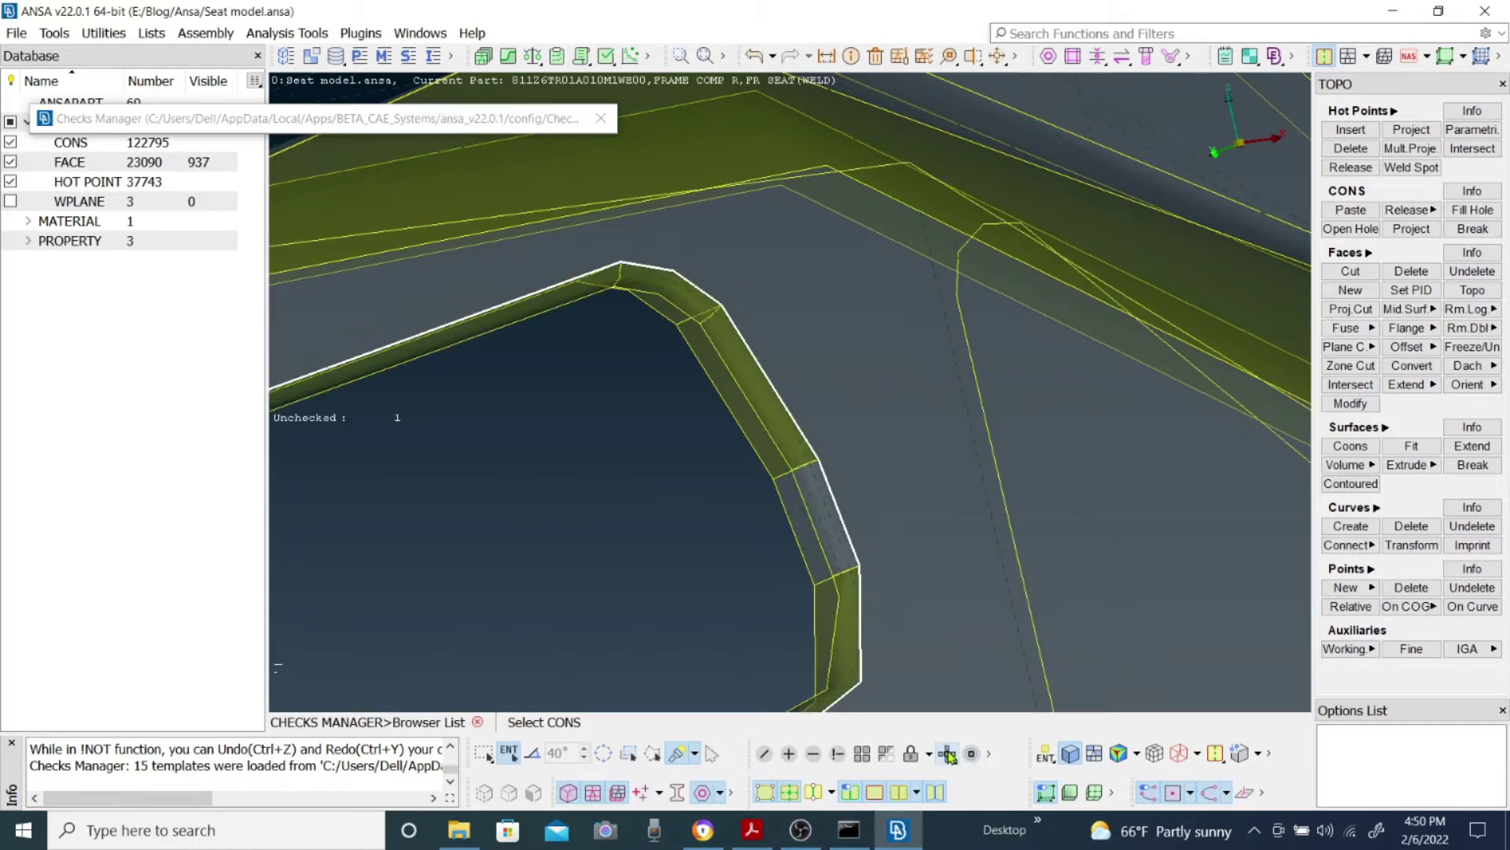
{"action": "scroll", "coordinate": [791, 391], "scroll_direction": "up", "scroll_amount": 2}
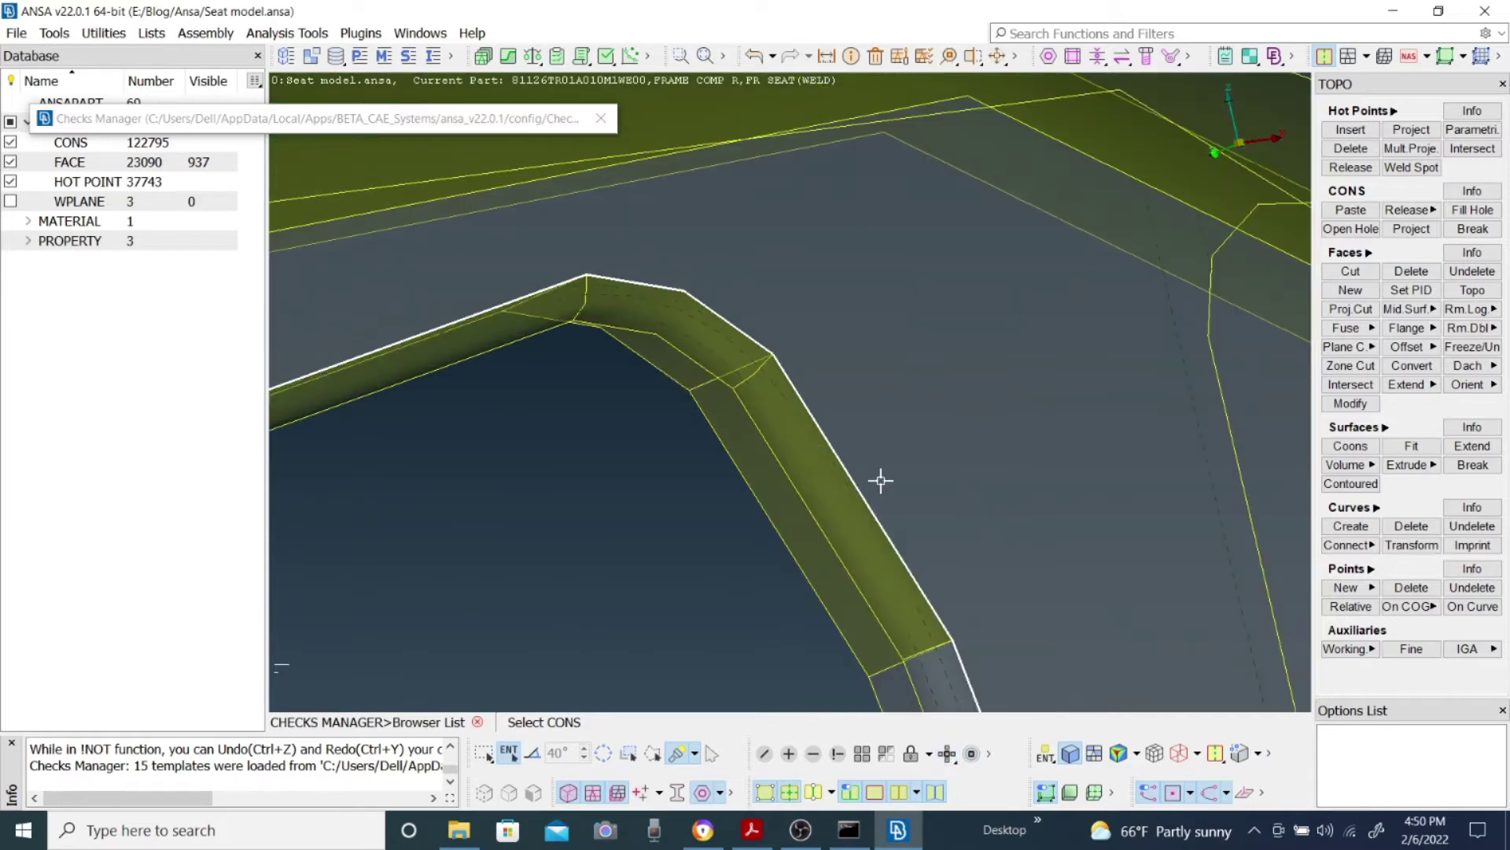
{"action": "left_click_drag", "start_coordinate": [864, 499], "coordinate": [793, 456], "text": "ctrl"}
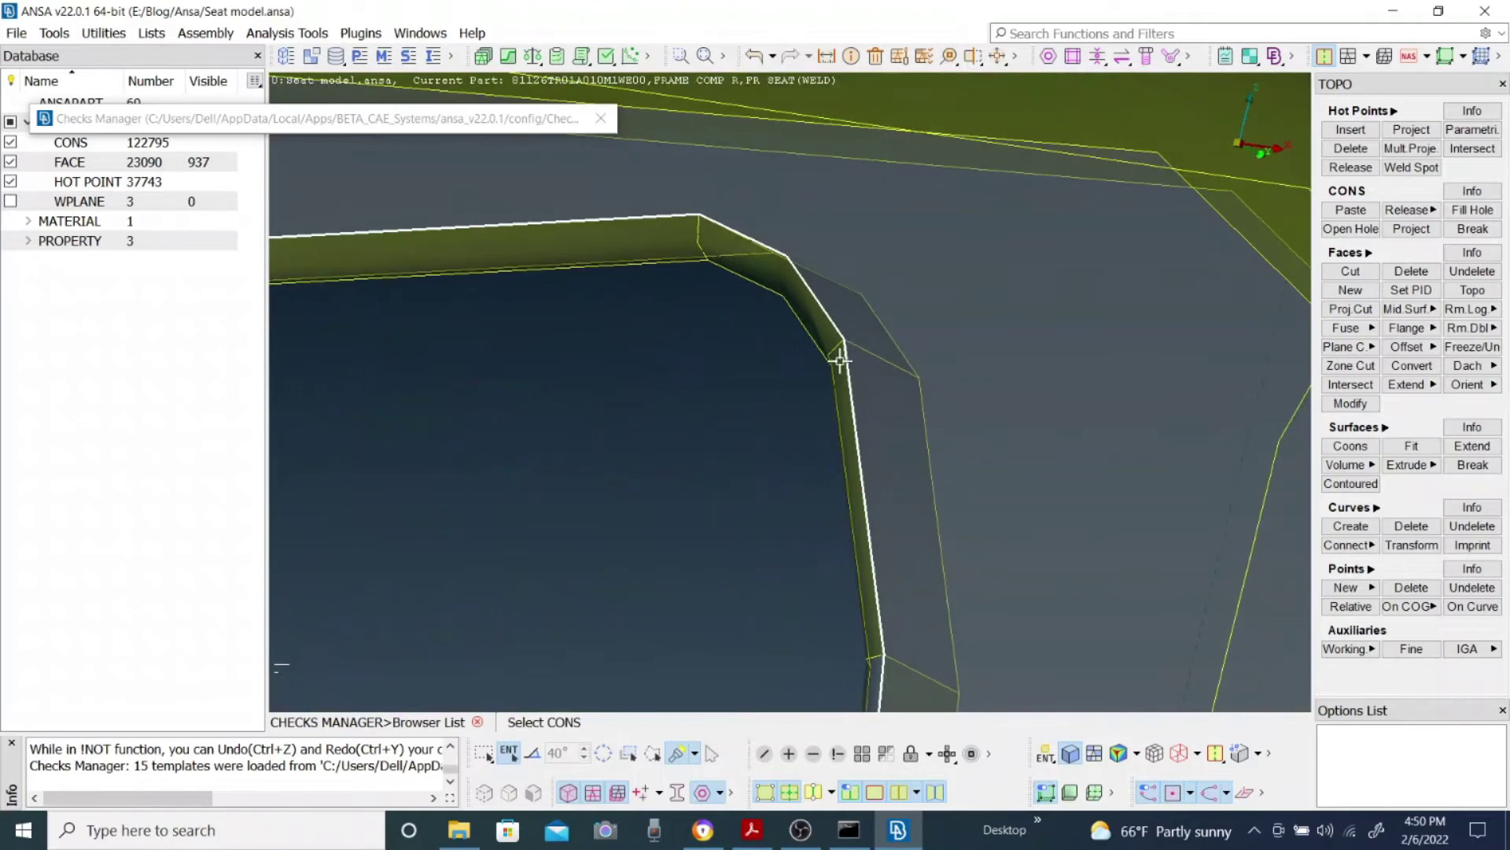
{"action": "scroll", "coordinate": [840, 361], "scroll_direction": "up", "scroll_amount": 2}
{"action": "scroll", "coordinate": [792, 391], "scroll_direction": "down", "scroll_amount": 4}
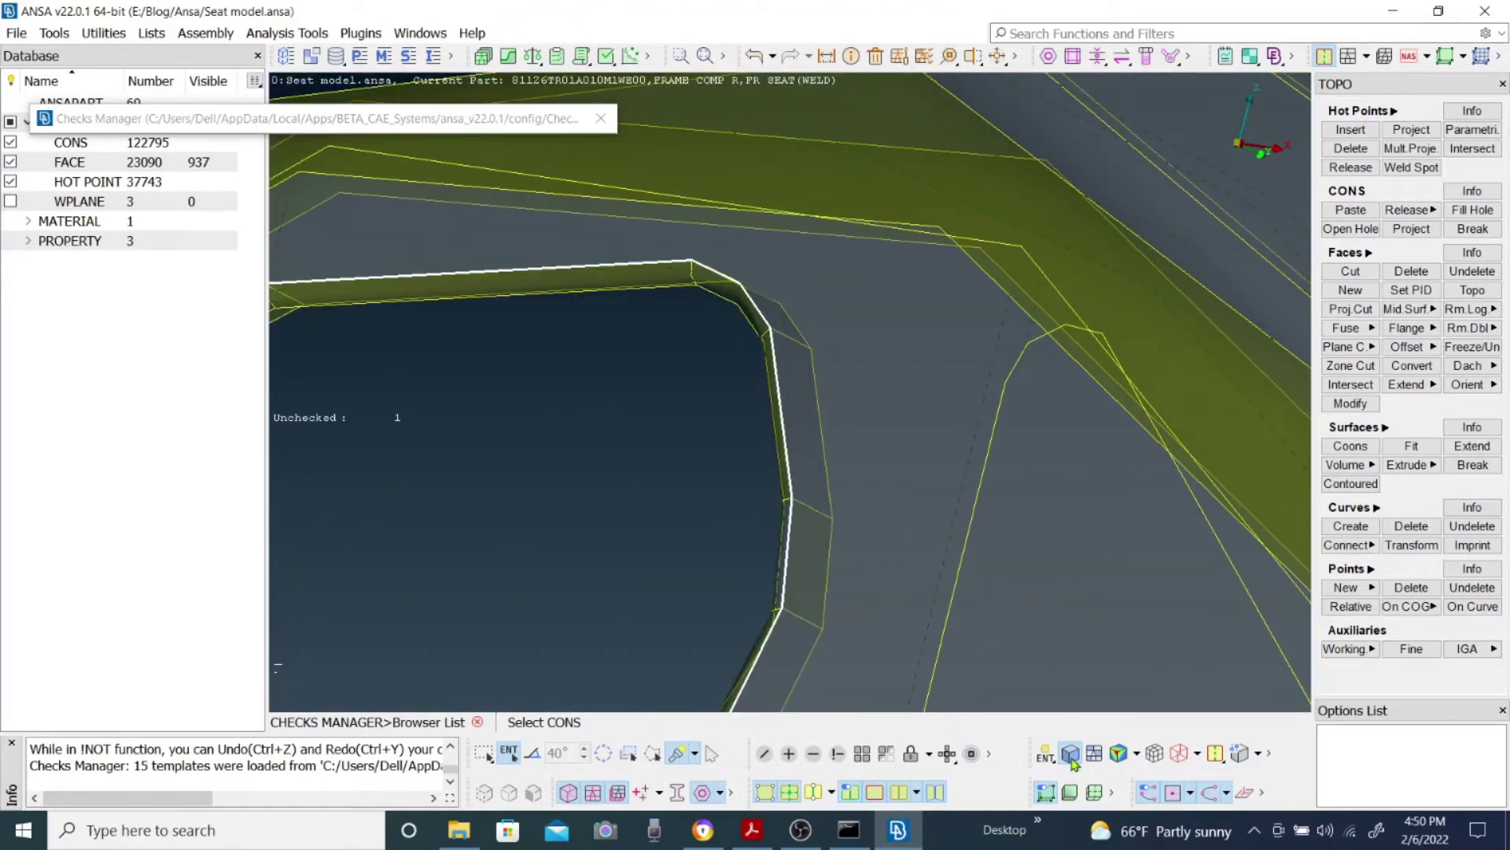
- Examine the triple cons at the round holes surrounding the large recessed opening in the side frame
{"action": "scroll", "coordinate": [932, 569], "scroll_direction": "down", "scroll_amount": 5}
{"action": "left_click_drag", "start_coordinate": [779, 378], "coordinate": [856, 364], "text": "ctrl"}
{"action": "scroll", "coordinate": [791, 378], "scroll_direction": "up", "scroll_amount": 6}
{"action": "scroll", "coordinate": [856, 364], "scroll_direction": "down", "scroll_amount": 5}
{"action": "scroll", "coordinate": [583, 385], "scroll_direction": "up", "scroll_amount": 5}
{"action": "left_click_drag", "start_coordinate": [836, 438], "coordinate": [791, 390], "text": "ctrl"}
{"action": "scroll", "coordinate": [790, 389], "scroll_direction": "down", "scroll_amount": 5}
{"action": "scroll", "coordinate": [784, 381], "scroll_direction": "up", "scroll_amount": 5}
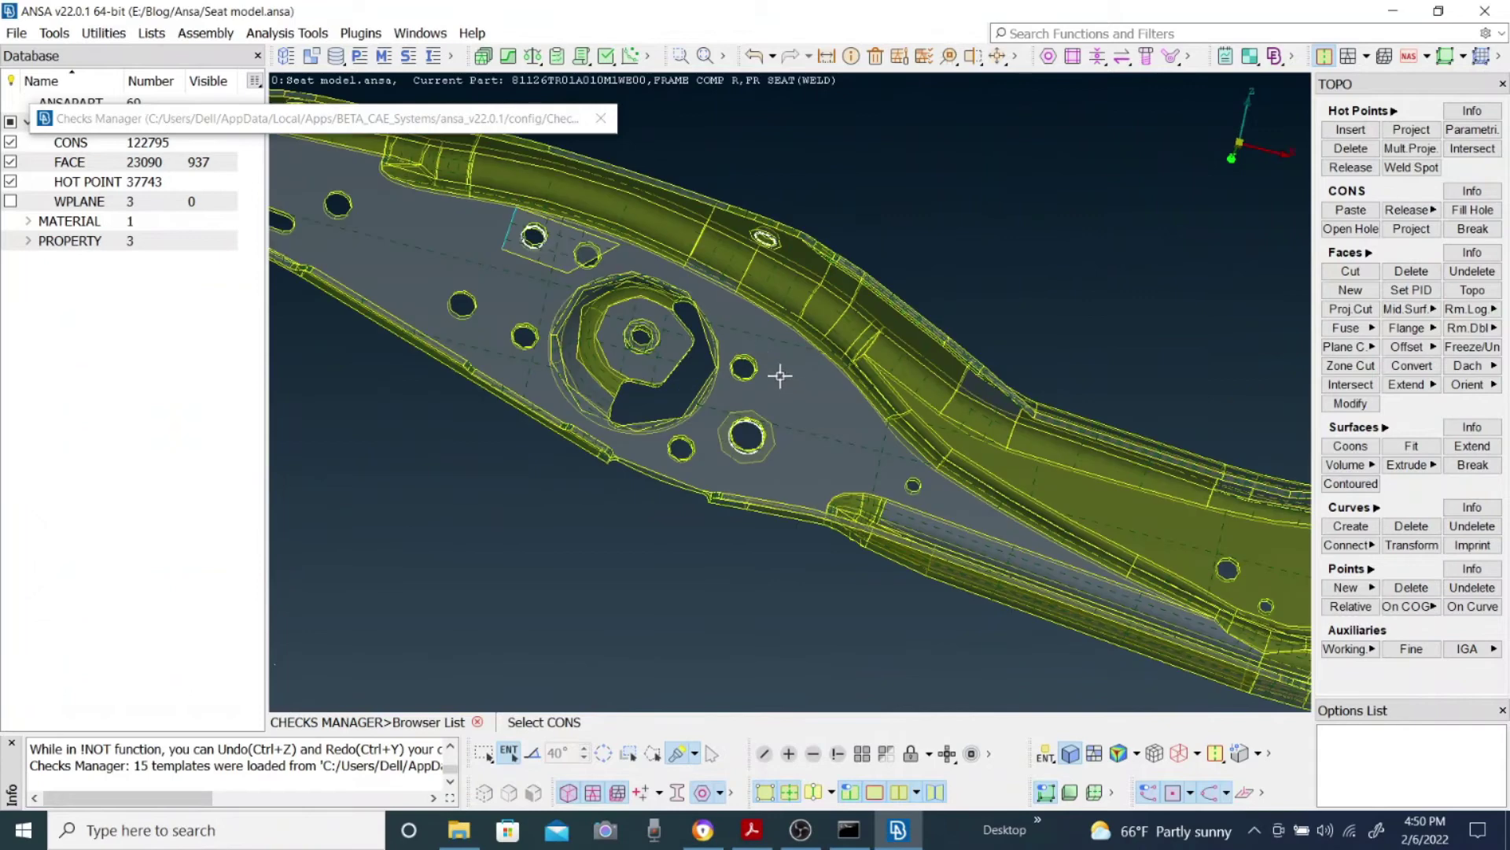
{"action": "scroll", "coordinate": [791, 390], "scroll_direction": "up", "scroll_amount": 5}
{"action": "left_click_drag", "start_coordinate": [750, 539], "coordinate": [837, 485], "text": "ctrl"}
{"action": "scroll", "coordinate": [841, 582], "scroll_direction": "up", "scroll_amount": 5}
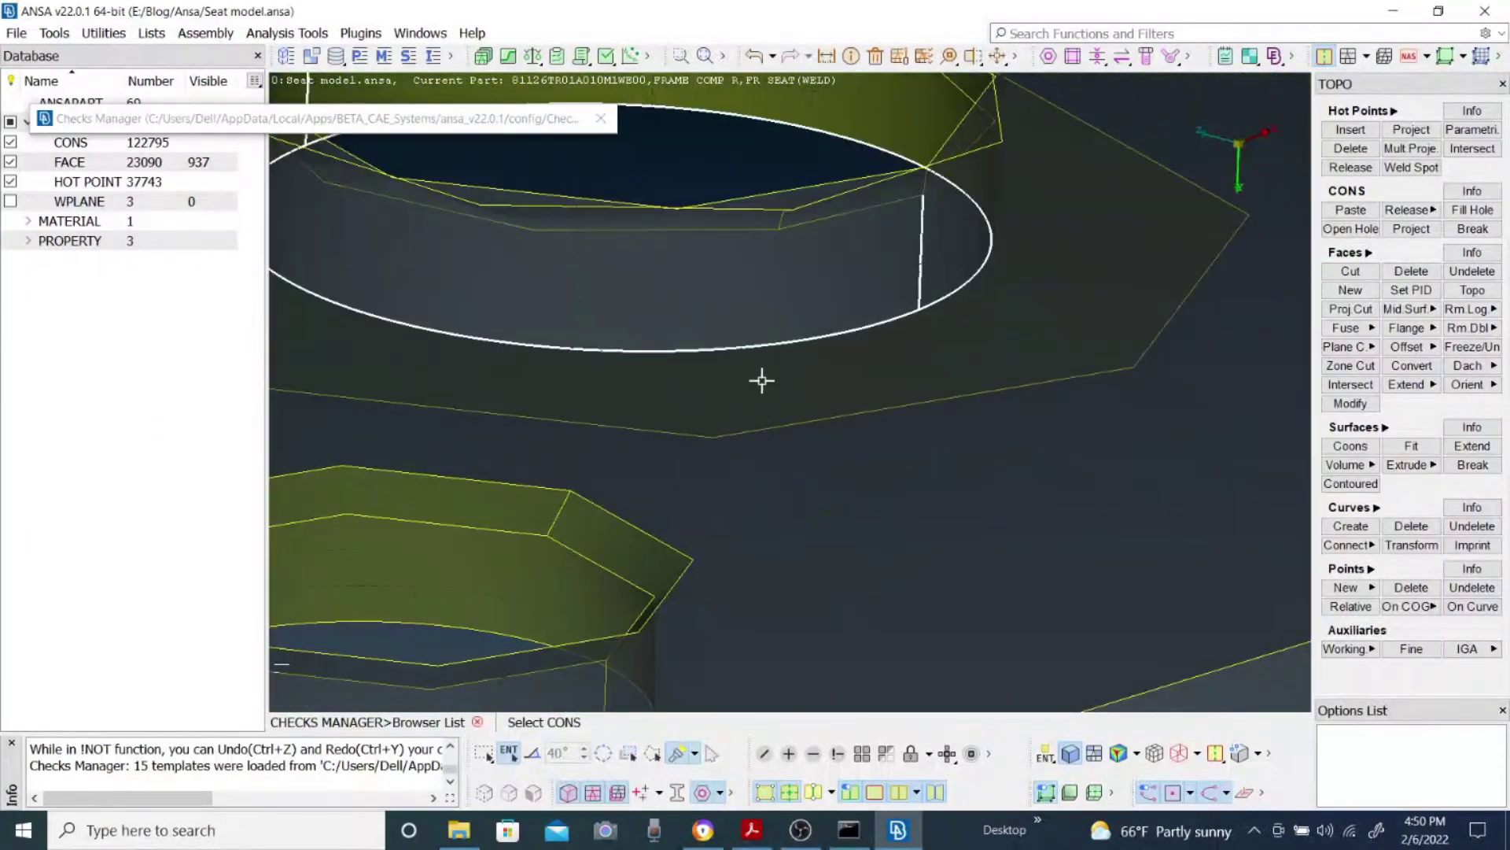
{"action": "scroll", "coordinate": [915, 533], "scroll_direction": "down", "scroll_amount": 3}
{"action": "scroll", "coordinate": [789, 389], "scroll_direction": "up", "scroll_amount": 6}
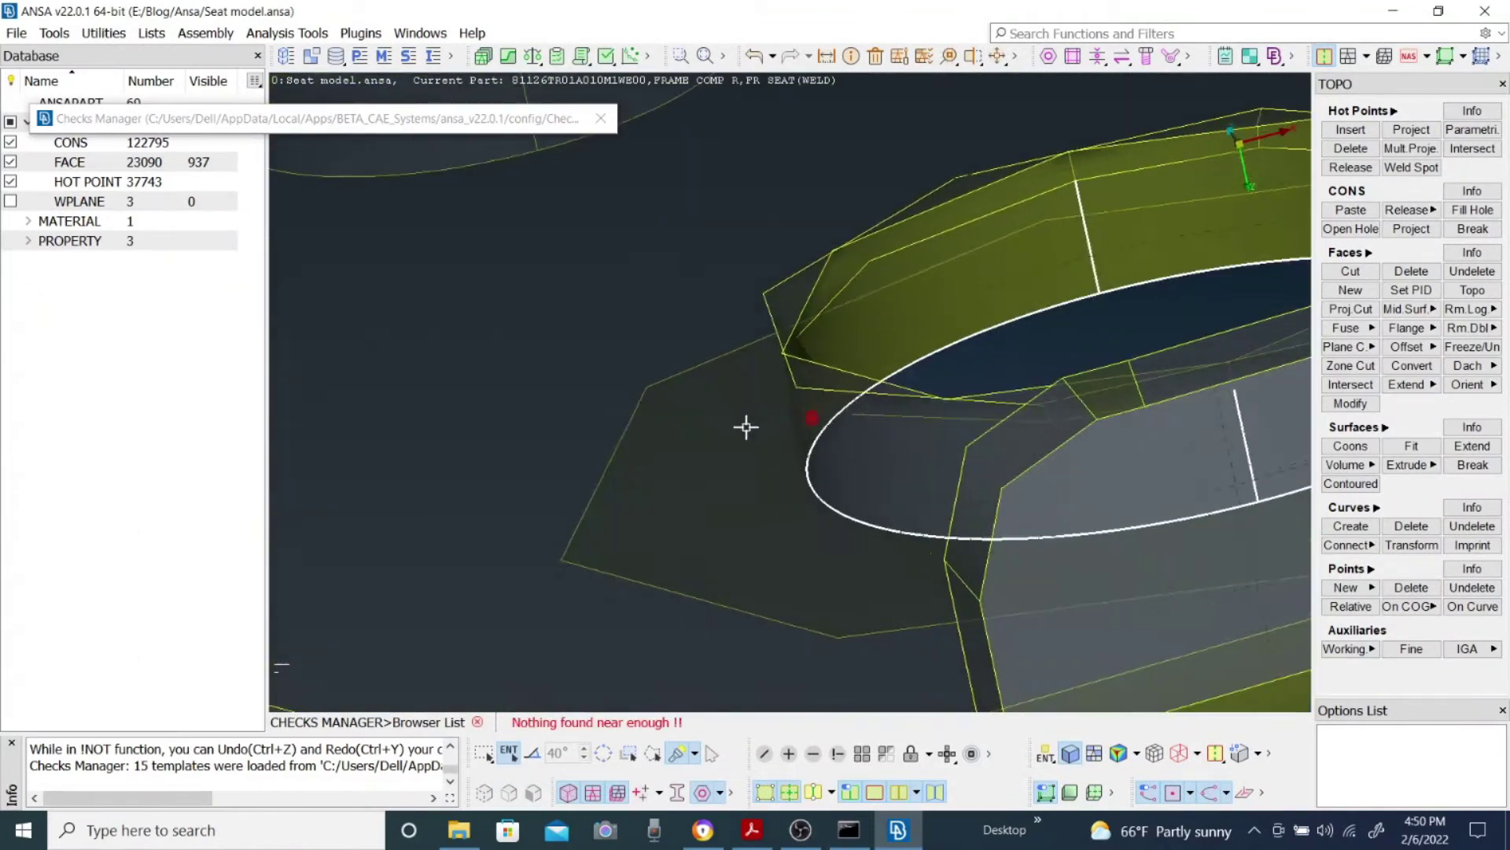
{"action": "scroll", "coordinate": [825, 496], "scroll_direction": "down", "scroll_amount": 6}
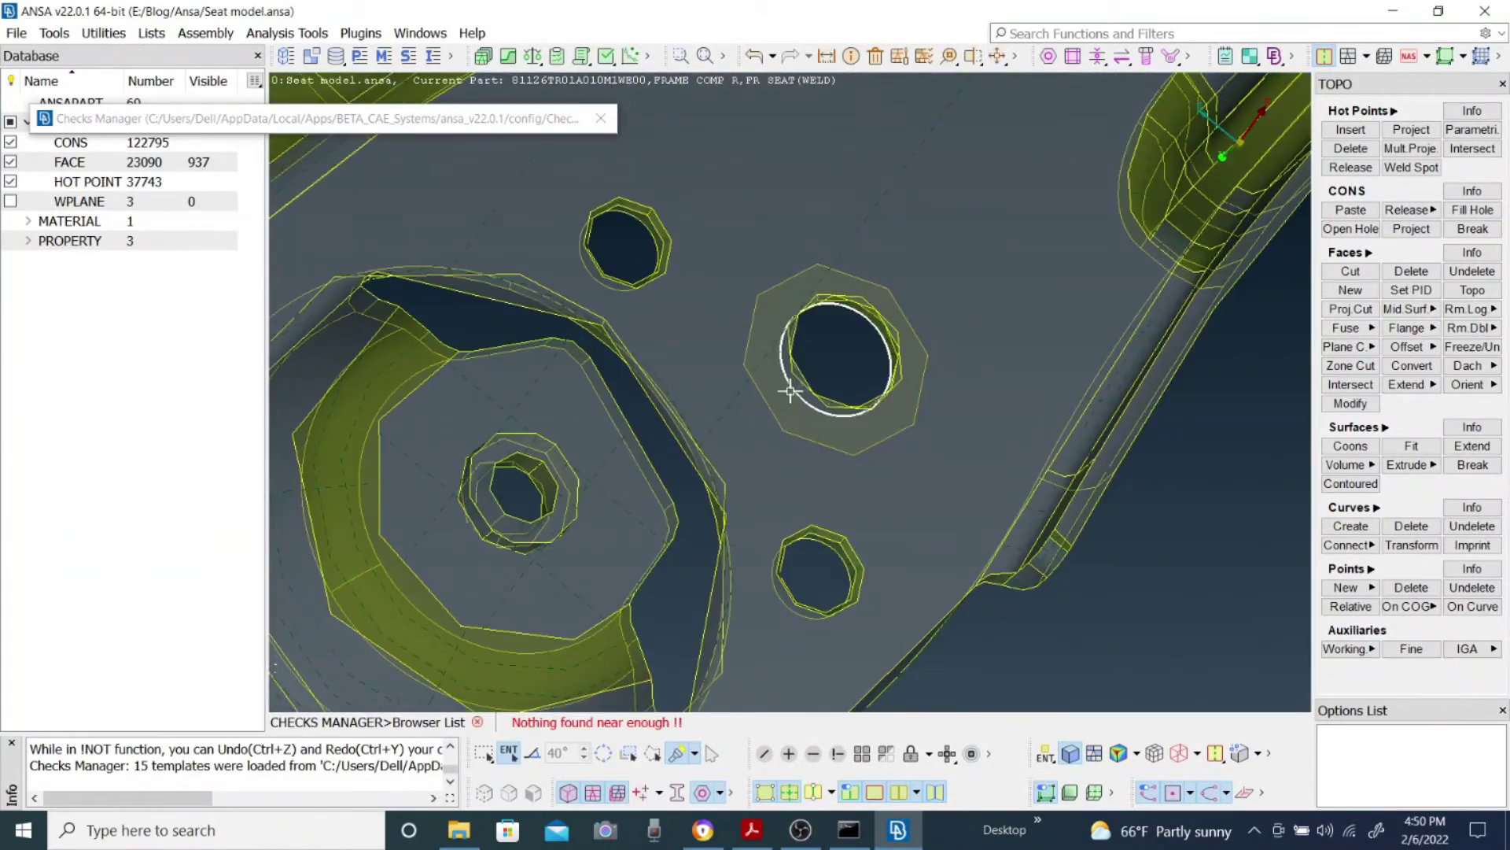
{"action": "scroll", "coordinate": [550, 442], "scroll_direction": "up", "scroll_amount": 6}
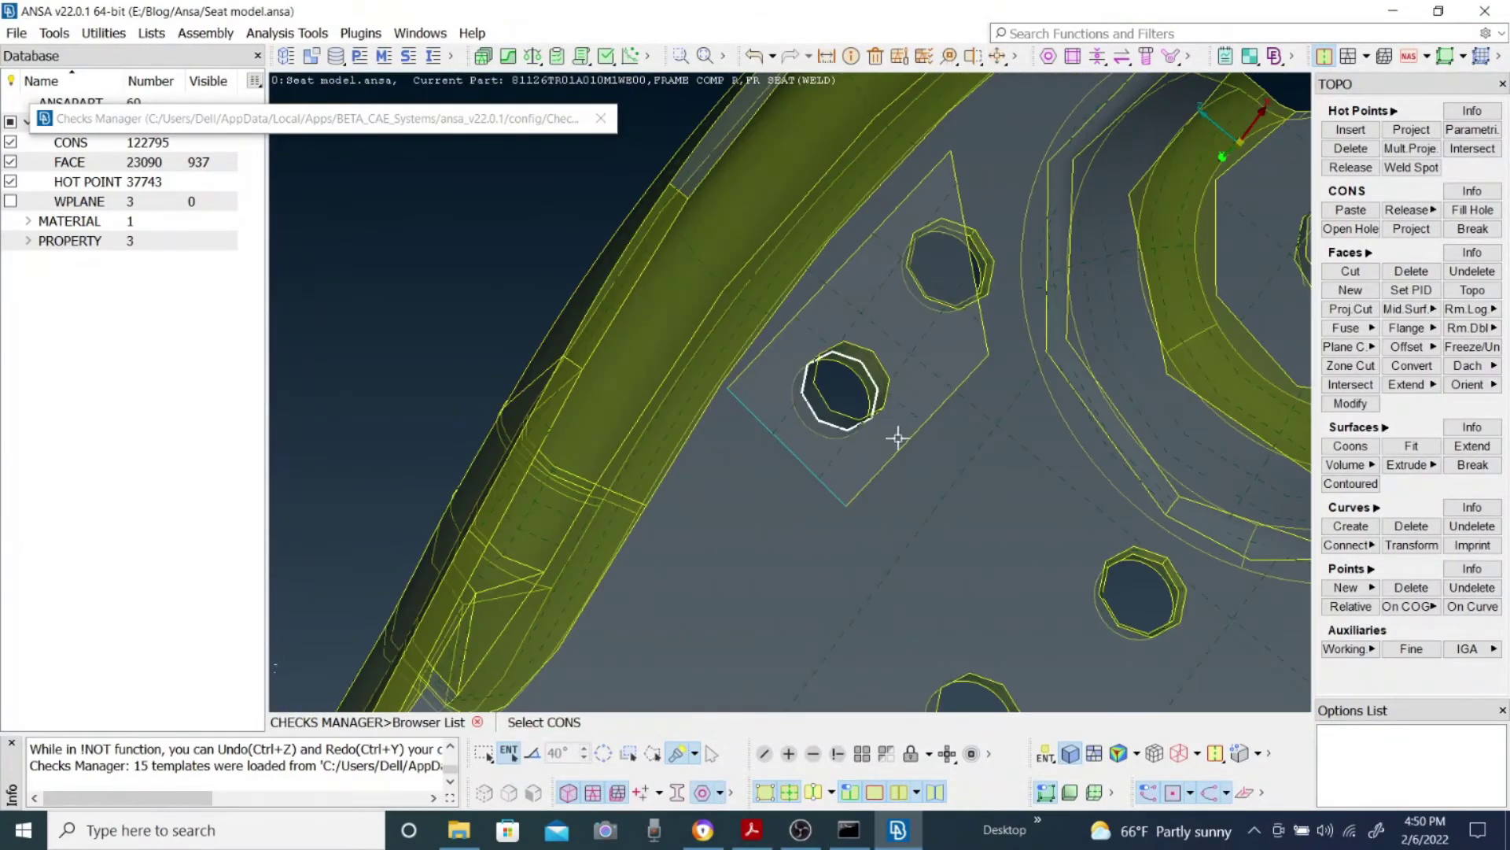
- Examine the triple cons around the flange hole above the large opening and the ring faces attached to them
{"action": "scroll", "coordinate": [802, 387], "scroll_direction": "up", "scroll_amount": 3}
{"action": "scroll", "coordinate": [790, 391], "scroll_direction": "up", "scroll_amount": 2}
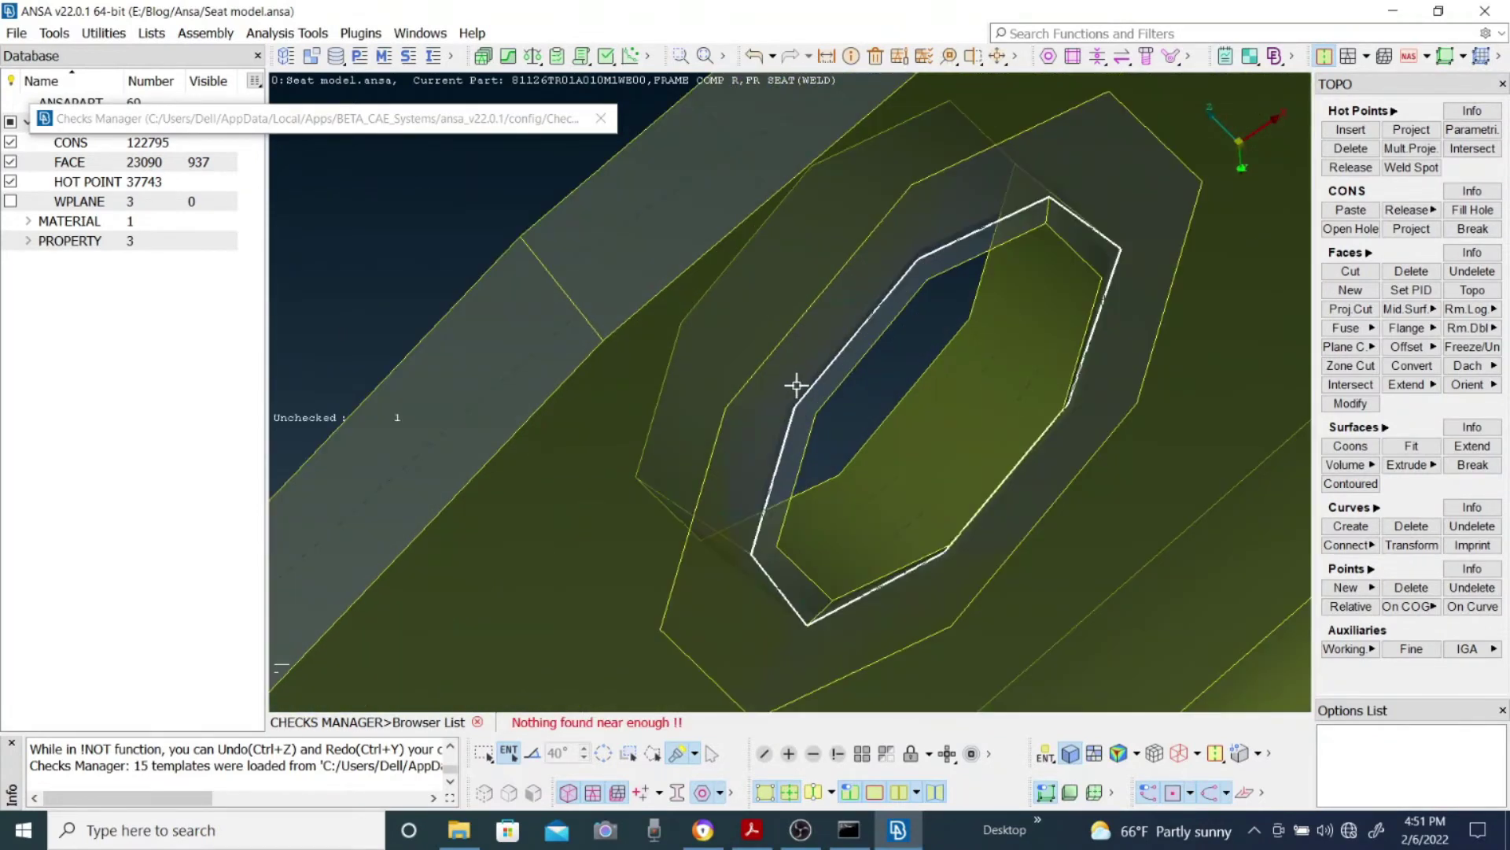
{"action": "scroll", "coordinate": [802, 378], "scroll_direction": "down", "scroll_amount": 5}
{"action": "scroll", "coordinate": [801, 387], "scroll_direction": "down", "scroll_amount": 4}
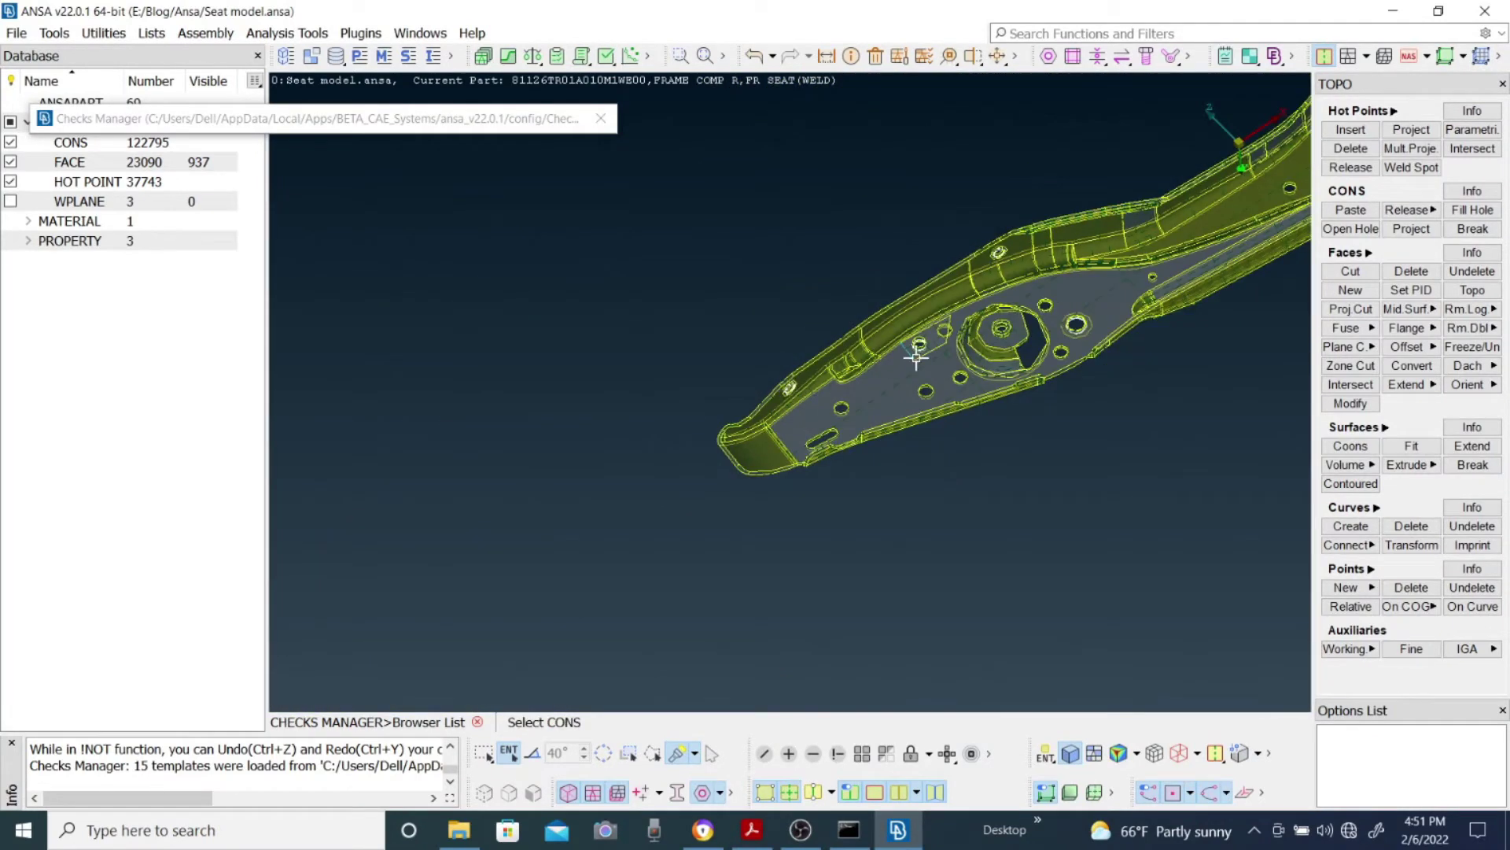
{"action": "scroll", "coordinate": [785, 397], "scroll_direction": "up", "scroll_amount": 3}
{"action": "scroll", "coordinate": [791, 390], "scroll_direction": "up", "scroll_amount": 2}
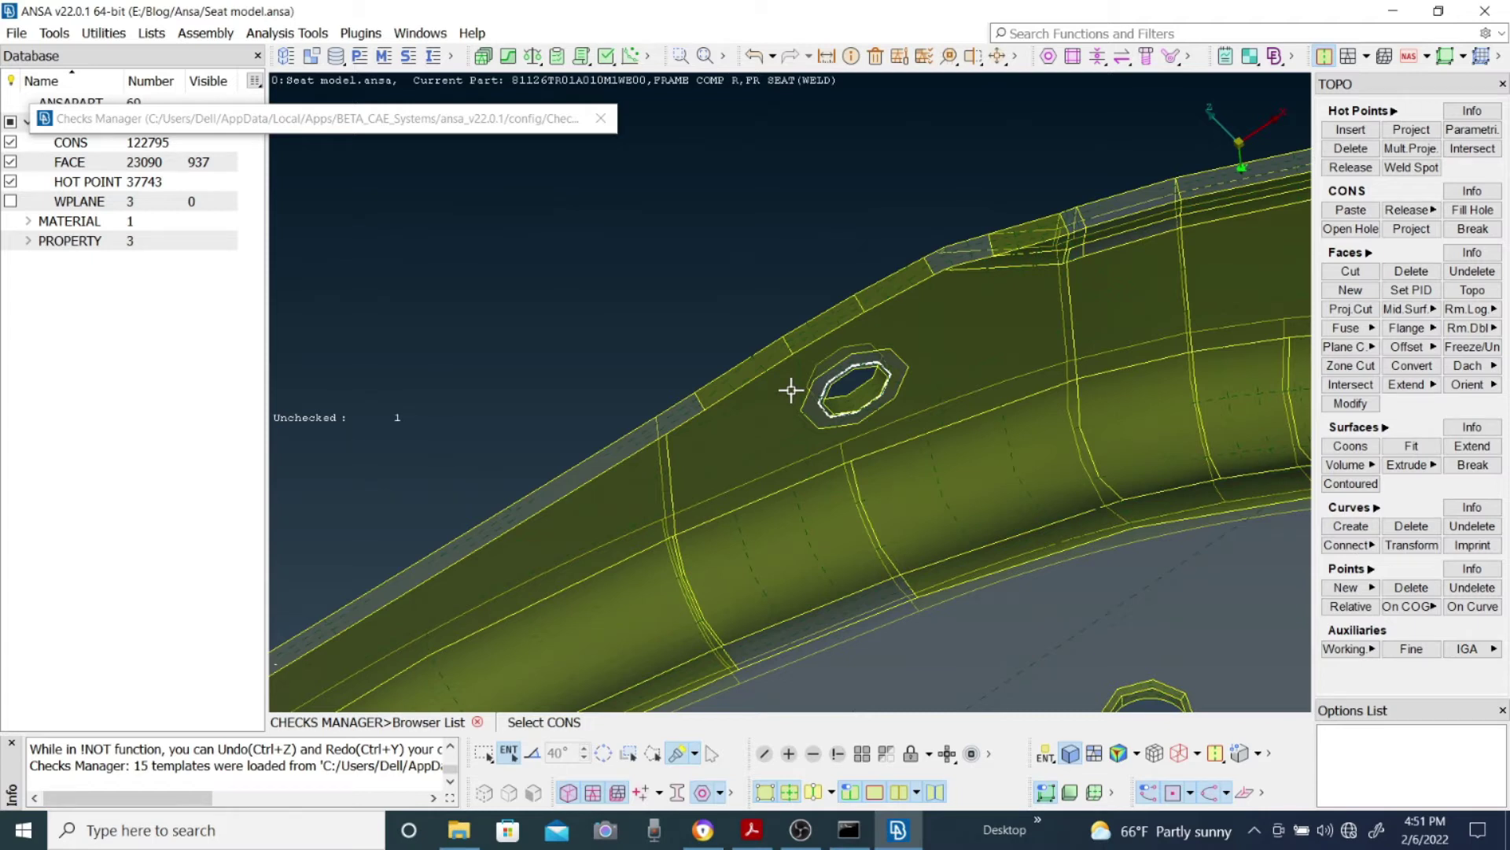
{"action": "scroll", "coordinate": [794, 381], "scroll_direction": "down", "scroll_amount": 5}
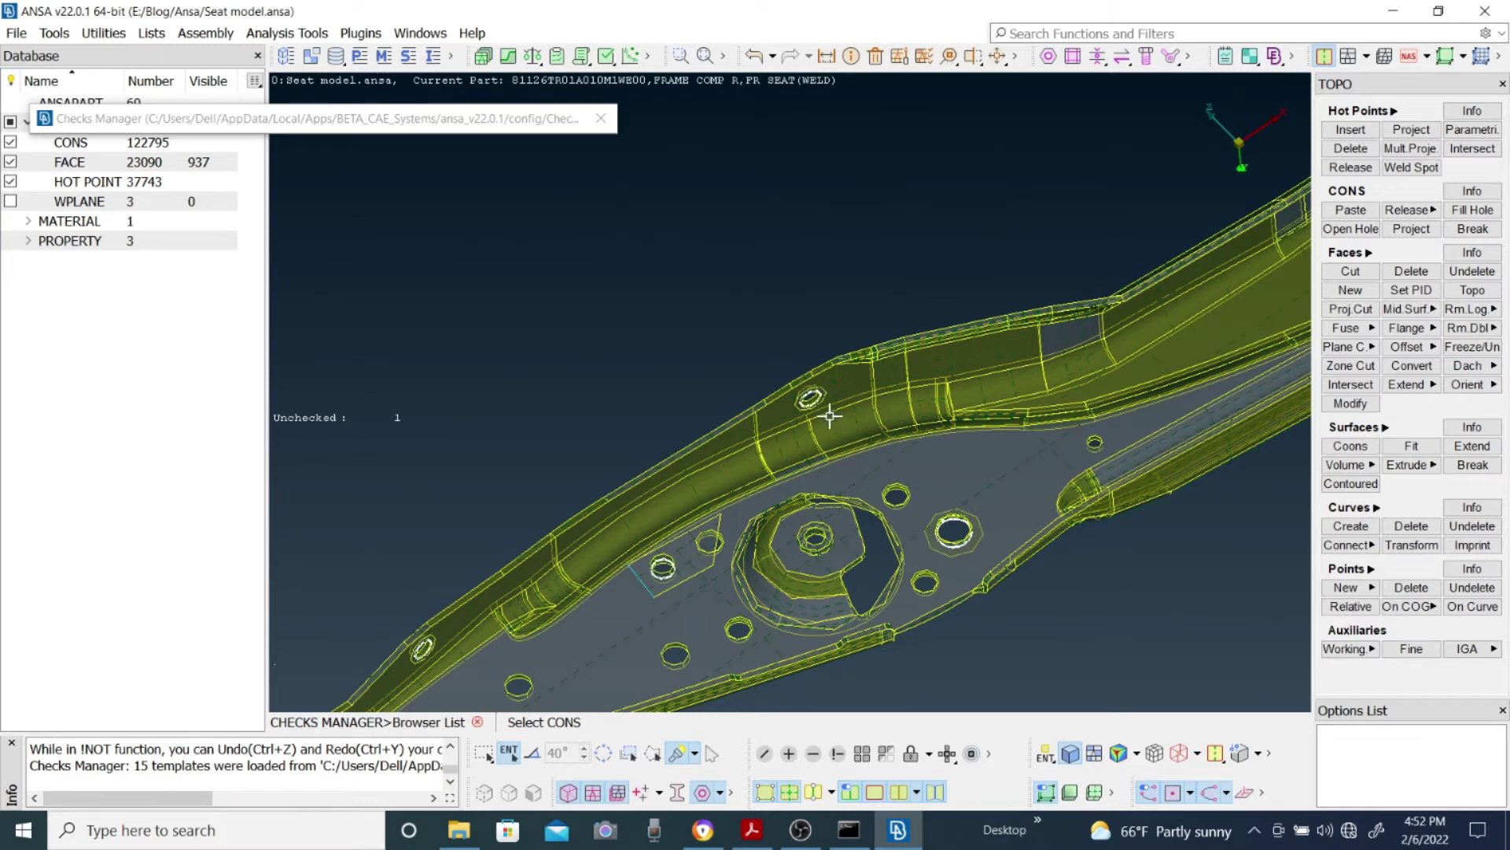
{"action": "scroll", "coordinate": [789, 391], "scroll_direction": "up", "scroll_amount": 3}
{"action": "scroll", "coordinate": [790, 391], "scroll_direction": "up", "scroll_amount": 2}
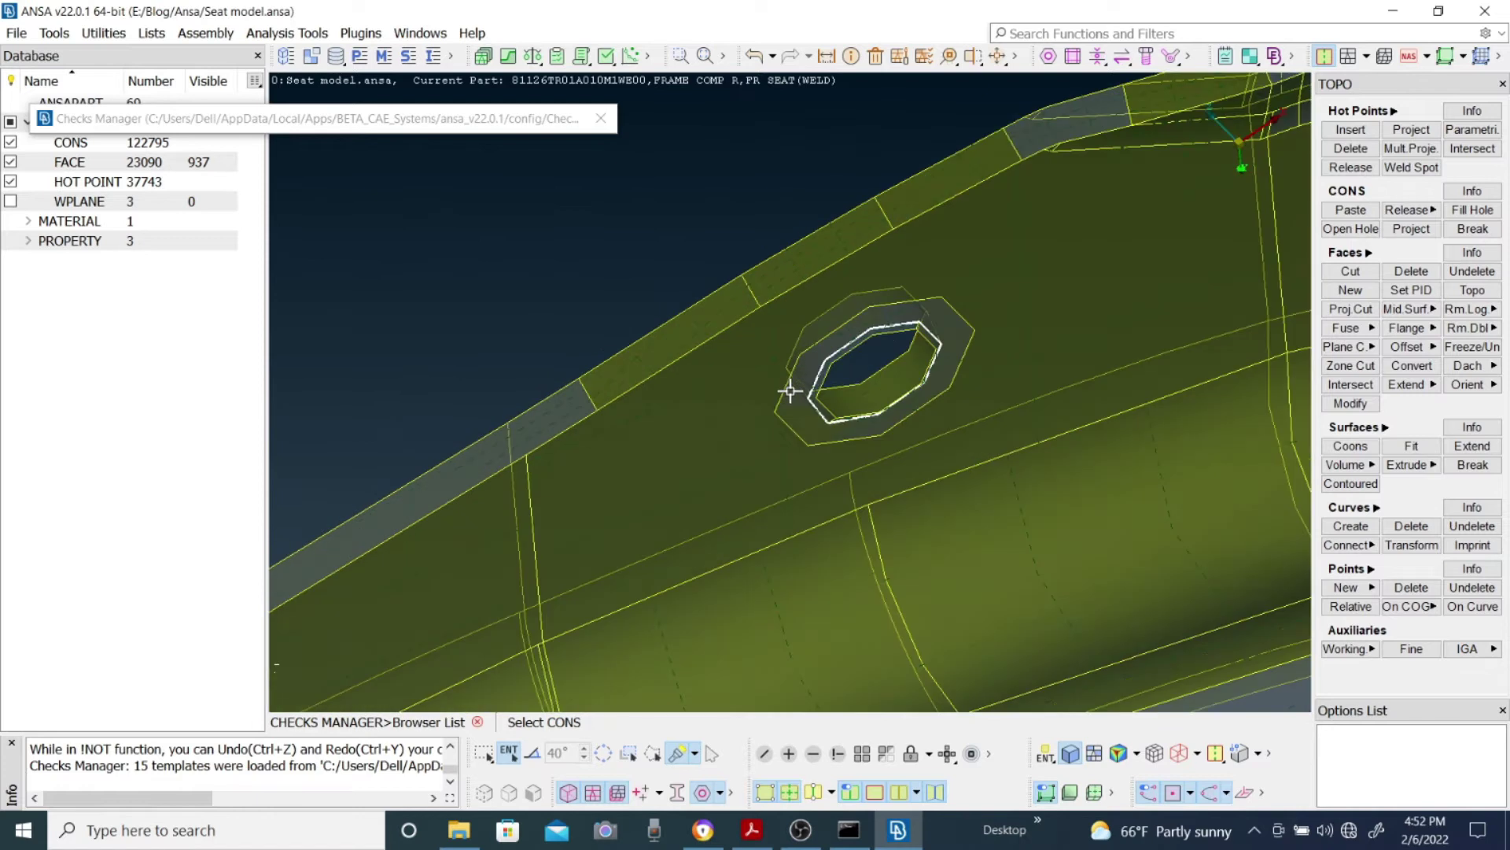
{"action": "scroll", "coordinate": [790, 391], "scroll_direction": "up", "scroll_amount": 2}
{"action": "scroll", "coordinate": [790, 391], "scroll_direction": "up", "scroll_amount": 2}
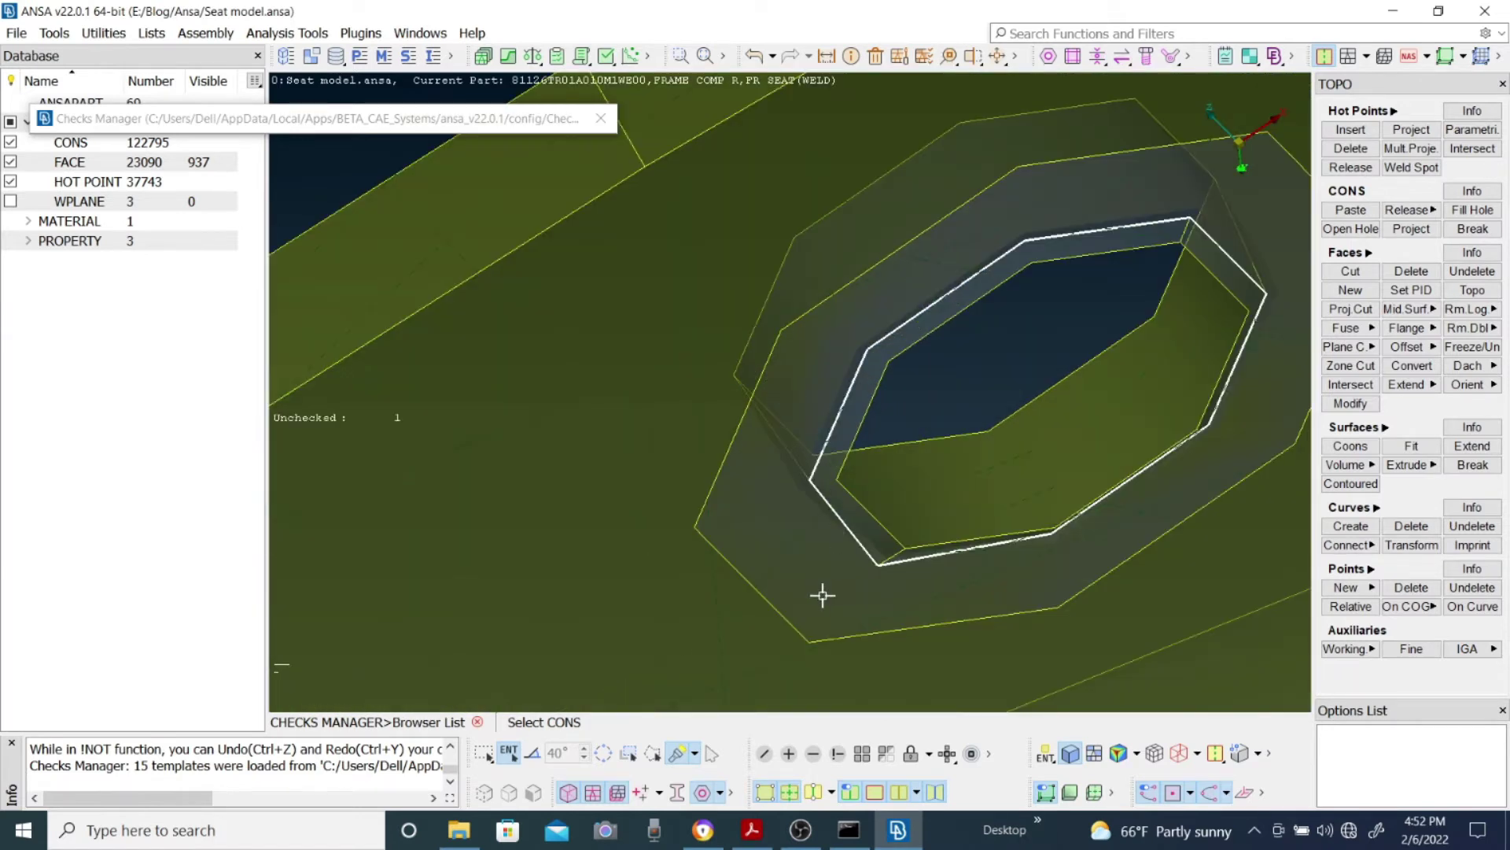
{"action": "scroll", "coordinate": [784, 450], "scroll_direction": "up", "scroll_amount": 2}
{"action": "left_click_drag", "start_coordinate": [785, 450], "coordinate": [830, 483], "text": "ctrl"}
{"action": "scroll", "coordinate": [789, 391], "scroll_direction": "up", "scroll_amount": 2}
{"action": "scroll", "coordinate": [789, 391], "scroll_direction": "down", "scroll_amount": 4}
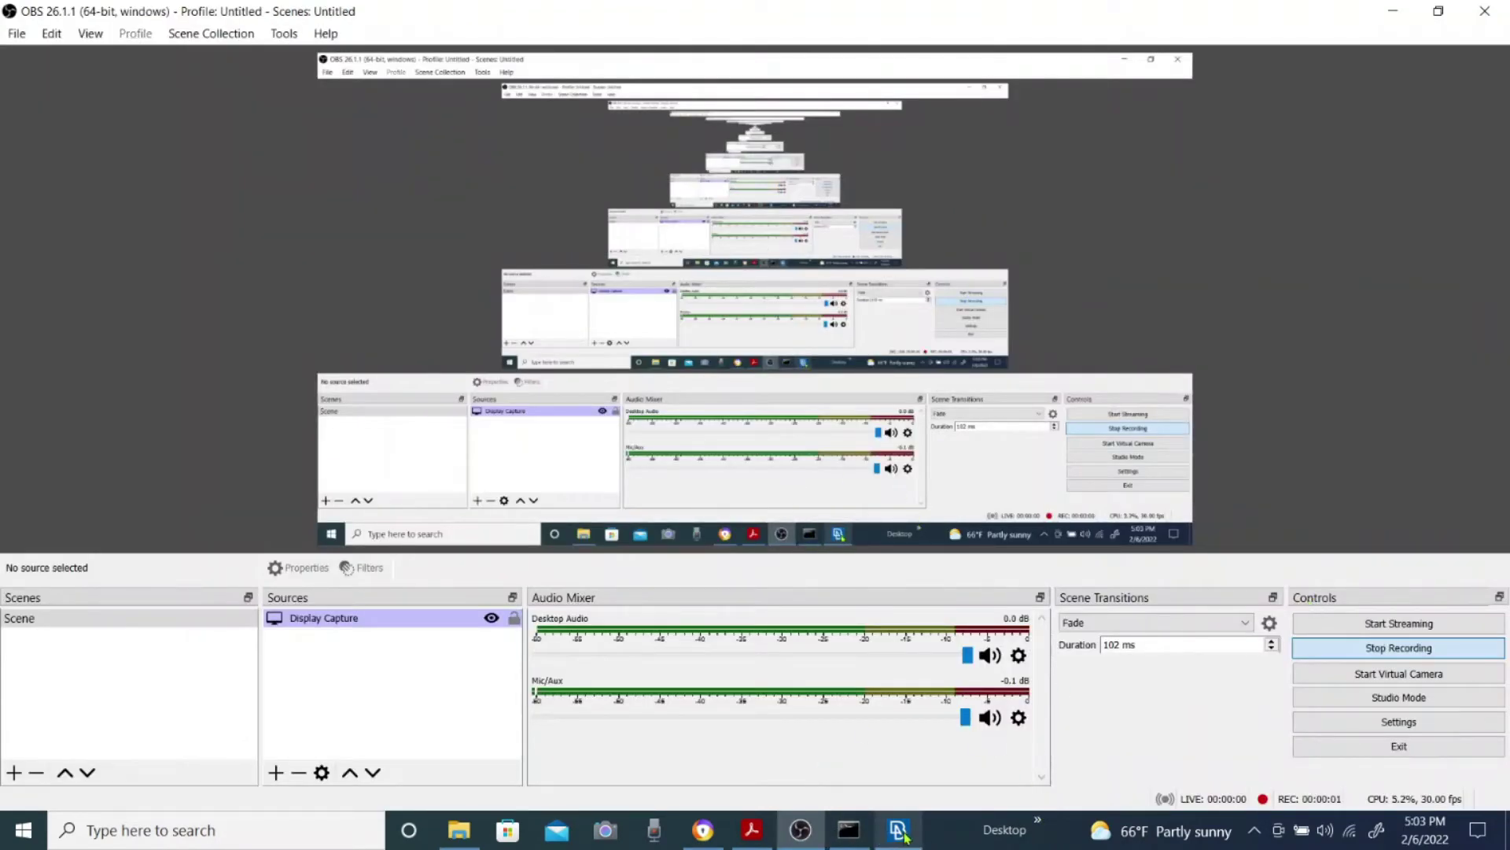
- Switch to ANSA, pick the short cons between the hole's two rim faces with Faces Delete, highlight each attached face, and stop without deleting
{"action": "left_click", "coordinate": [898, 830]}
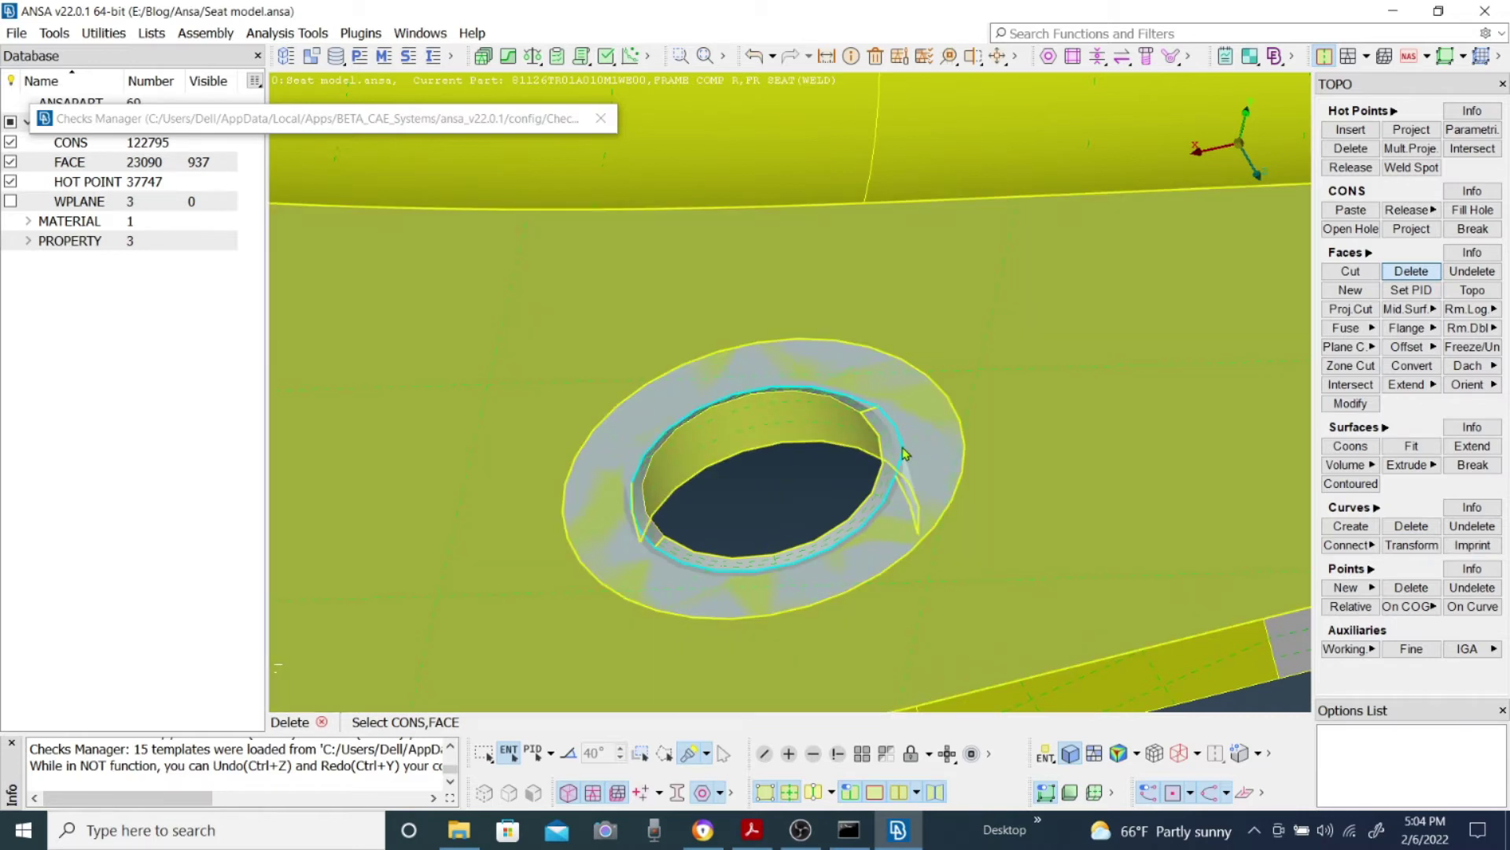
{"action": "left_click", "coordinate": [905, 454]}
{"action": "middle_click", "coordinate": [905, 454]}
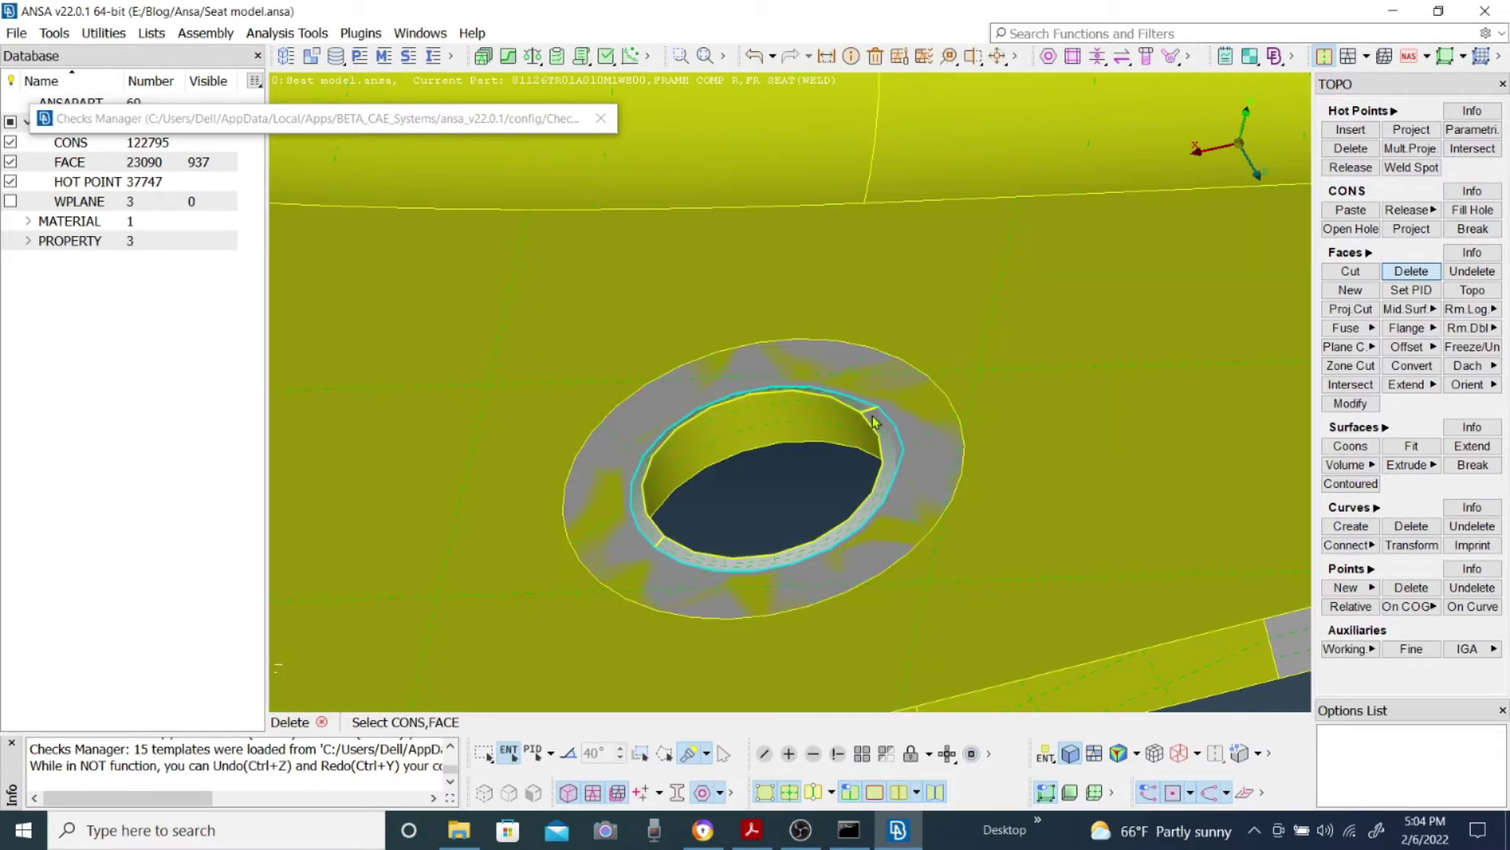
{"action": "left_click", "coordinate": [871, 413]}
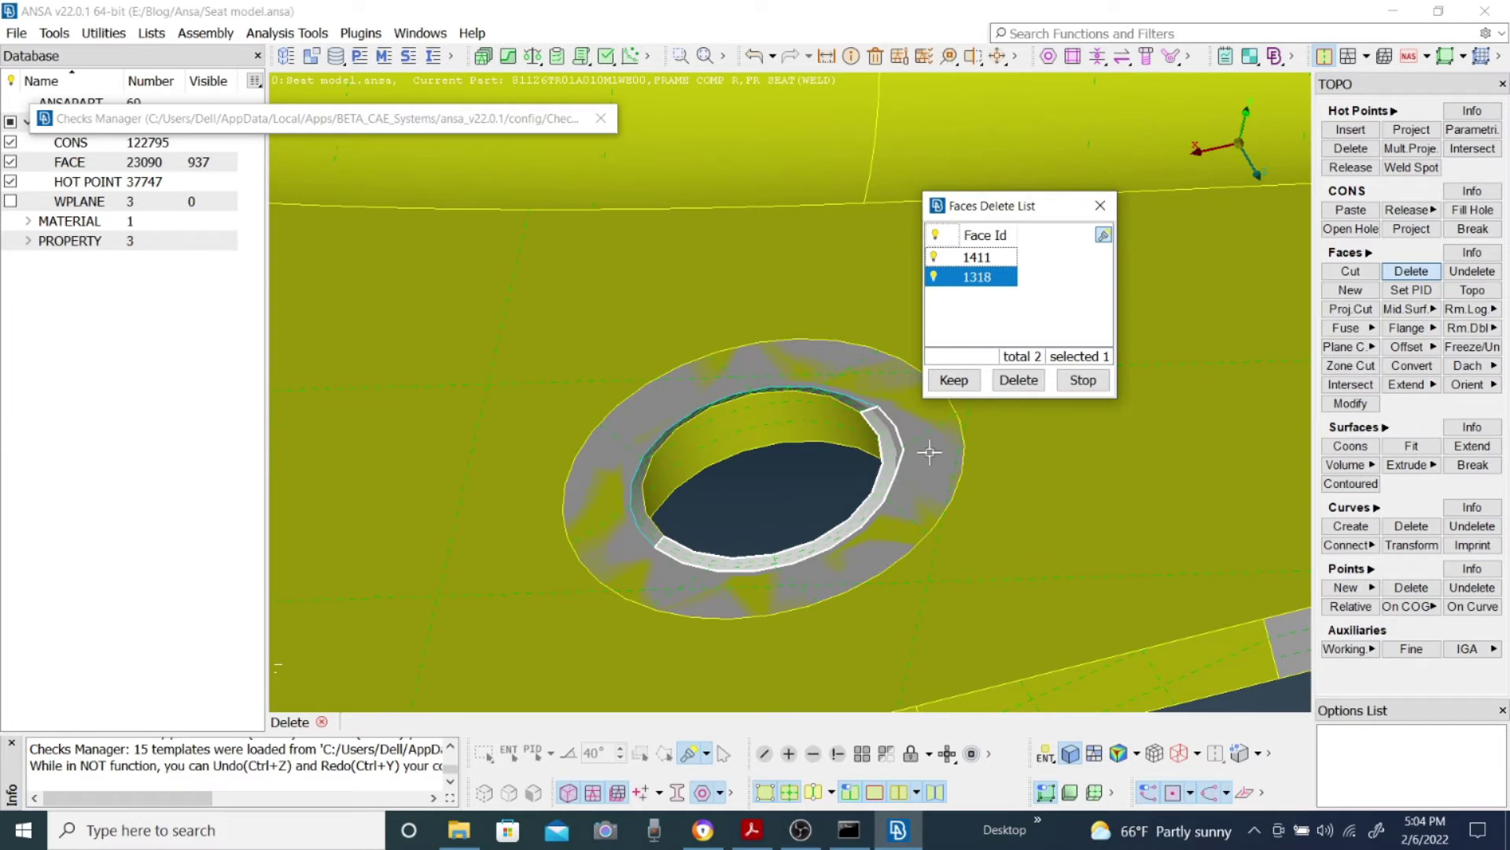
{"action": "left_click", "coordinate": [976, 258]}
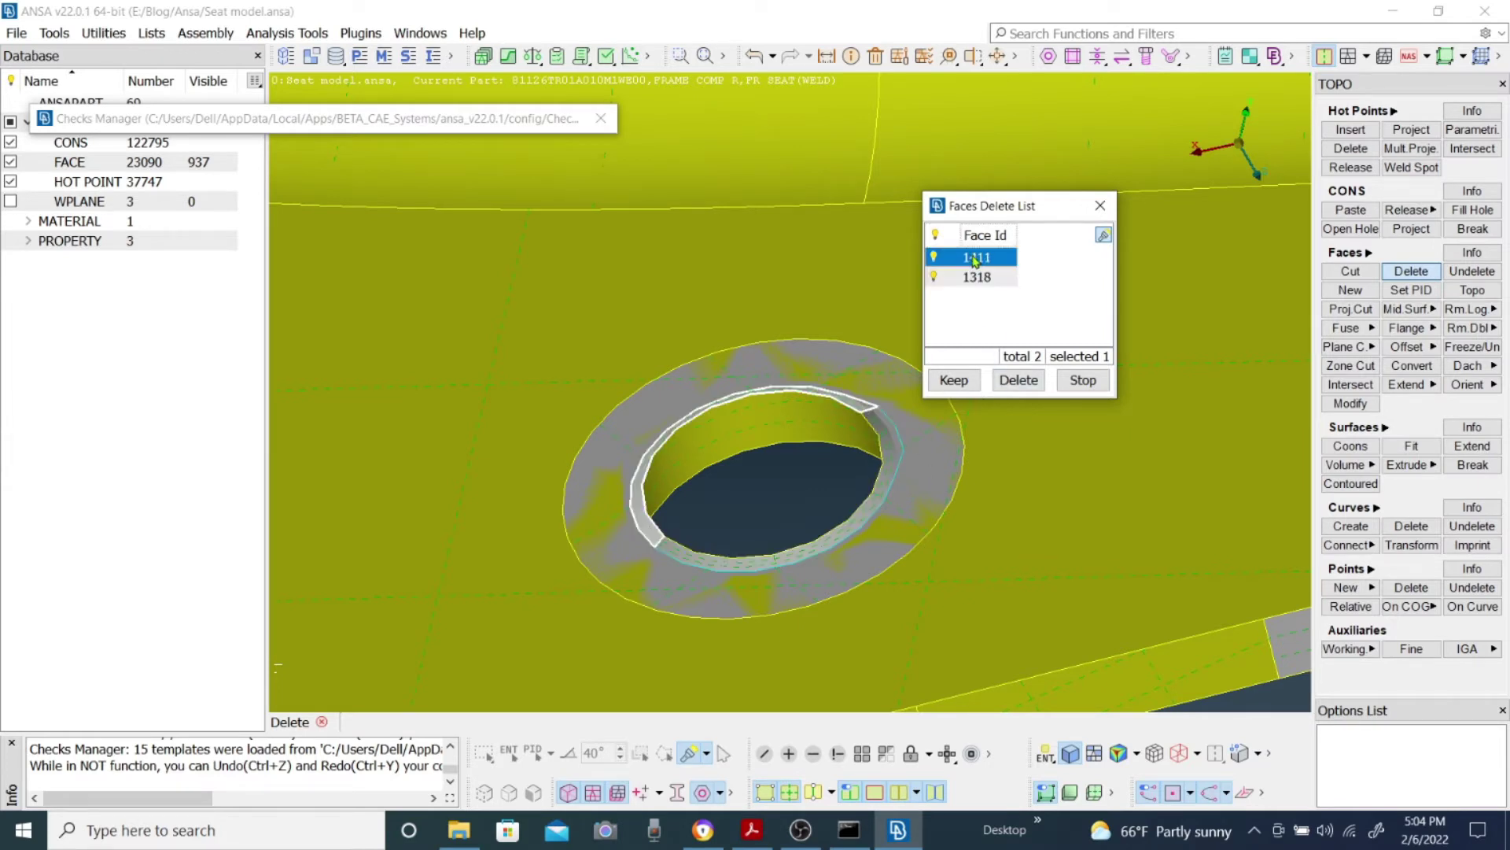
{"action": "left_click", "coordinate": [977, 275]}
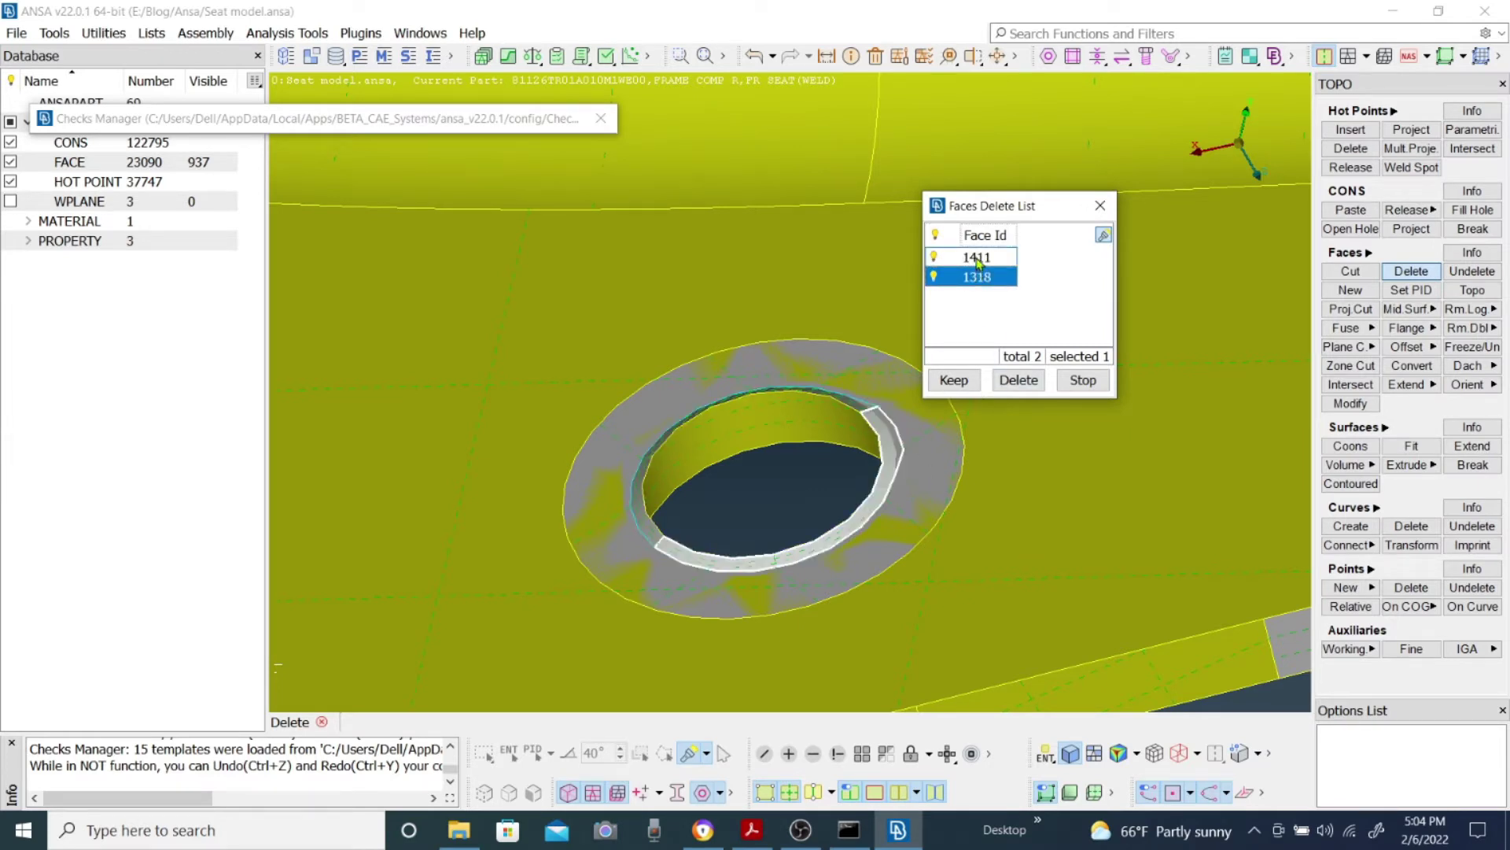
{"action": "left_click", "coordinate": [977, 258]}
{"action": "left_click", "coordinate": [980, 277]}
{"action": "left_click", "coordinate": [980, 259]}
{"action": "left_click", "coordinate": [984, 275]}
{"action": "left_click", "coordinate": [984, 259]}
{"action": "left_click", "coordinate": [987, 279]}
{"action": "left_click", "coordinate": [983, 258]}
{"action": "left_click", "coordinate": [1084, 380]}
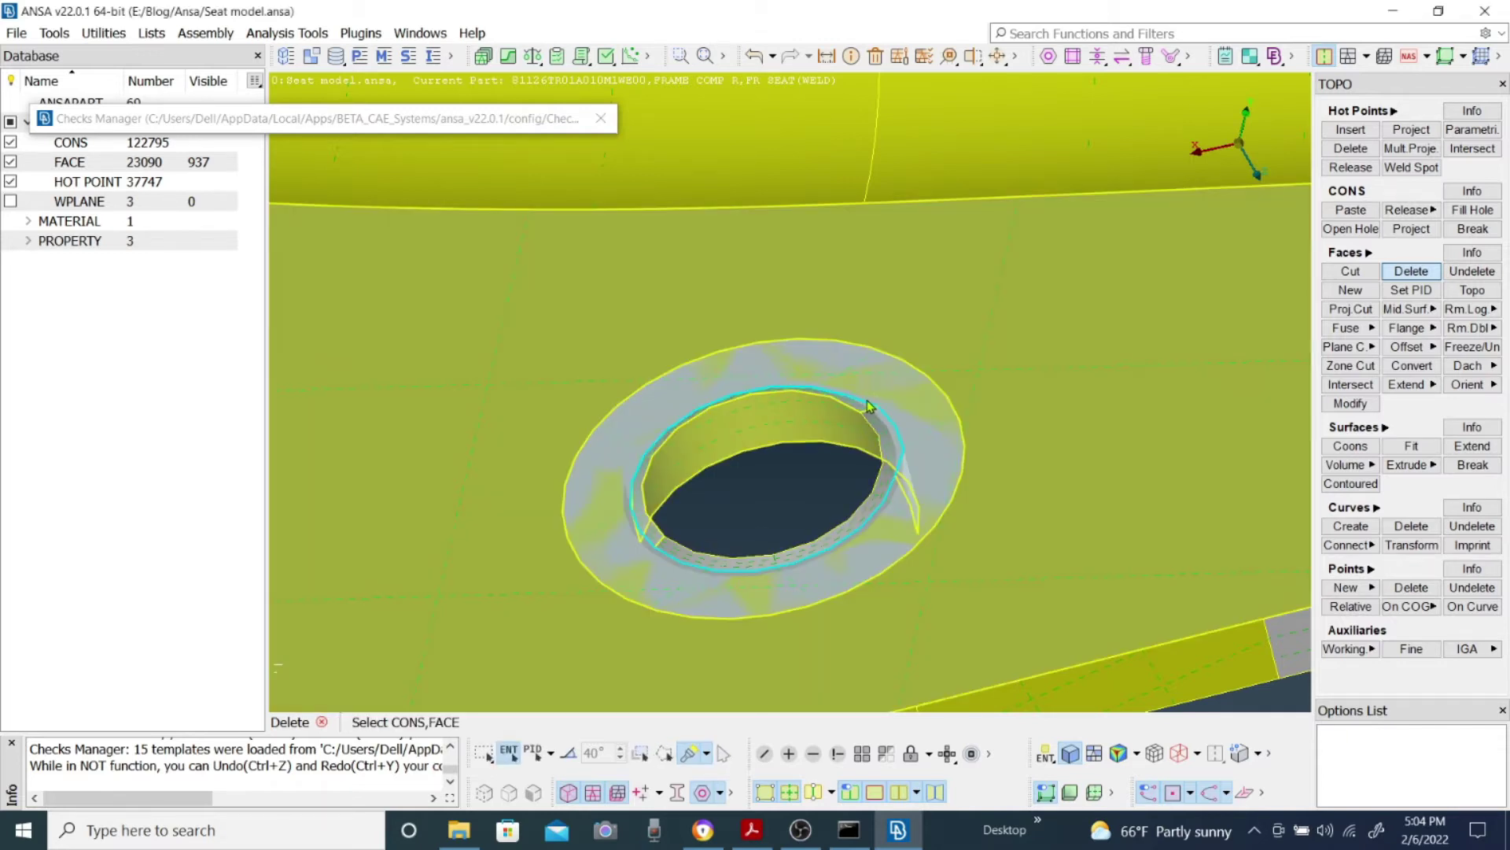
- Pick the cyan triple cons on the hole's rim with Faces Delete, highlight its attached faces individually, and stop without deleting
{"action": "left_click", "coordinate": [870, 399]}
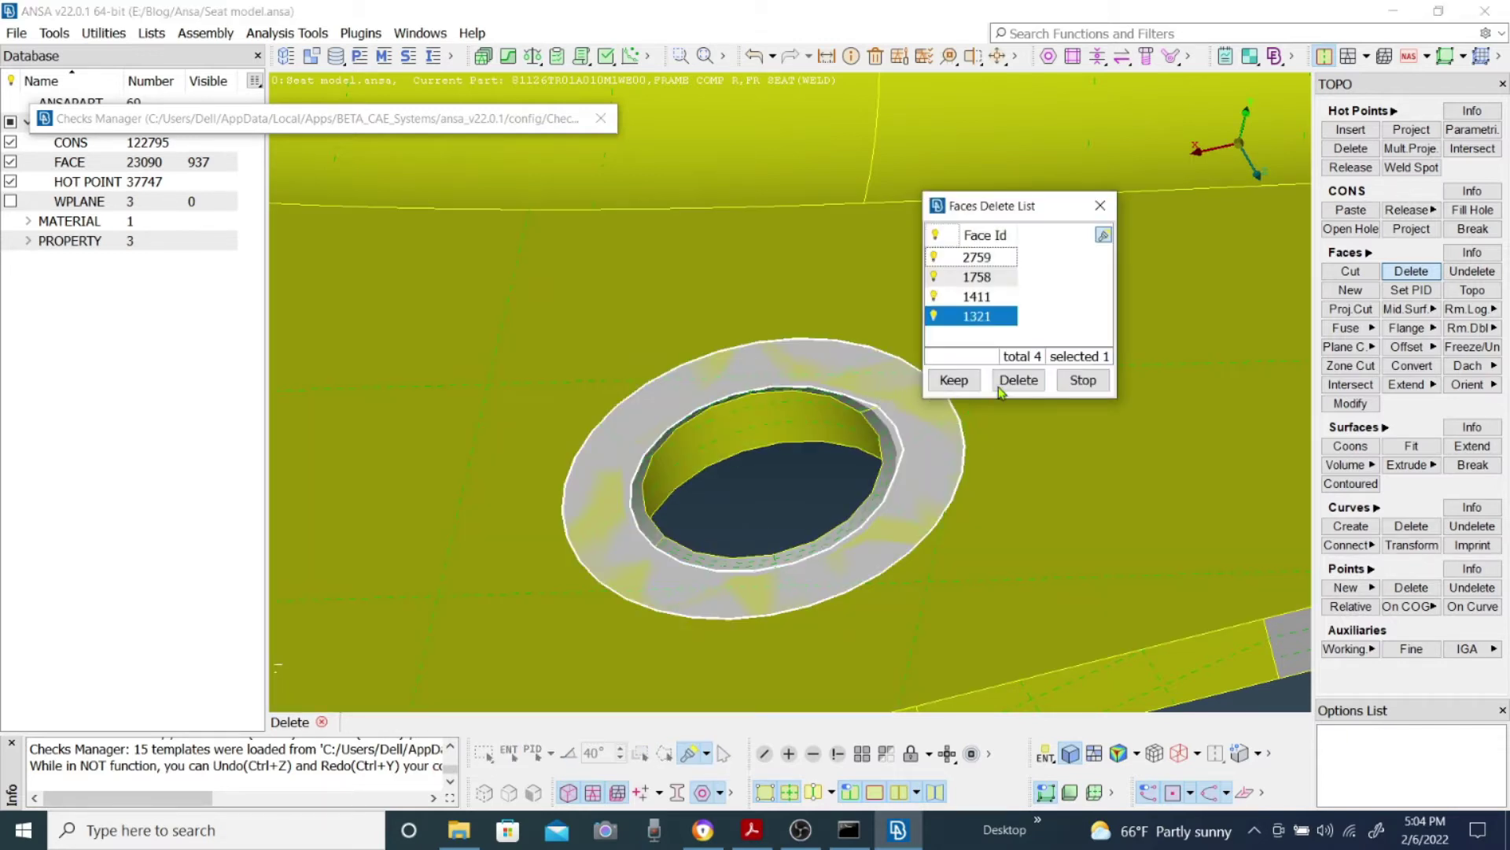
{"action": "left_click", "coordinate": [989, 299]}
{"action": "left_click", "coordinate": [990, 277]}
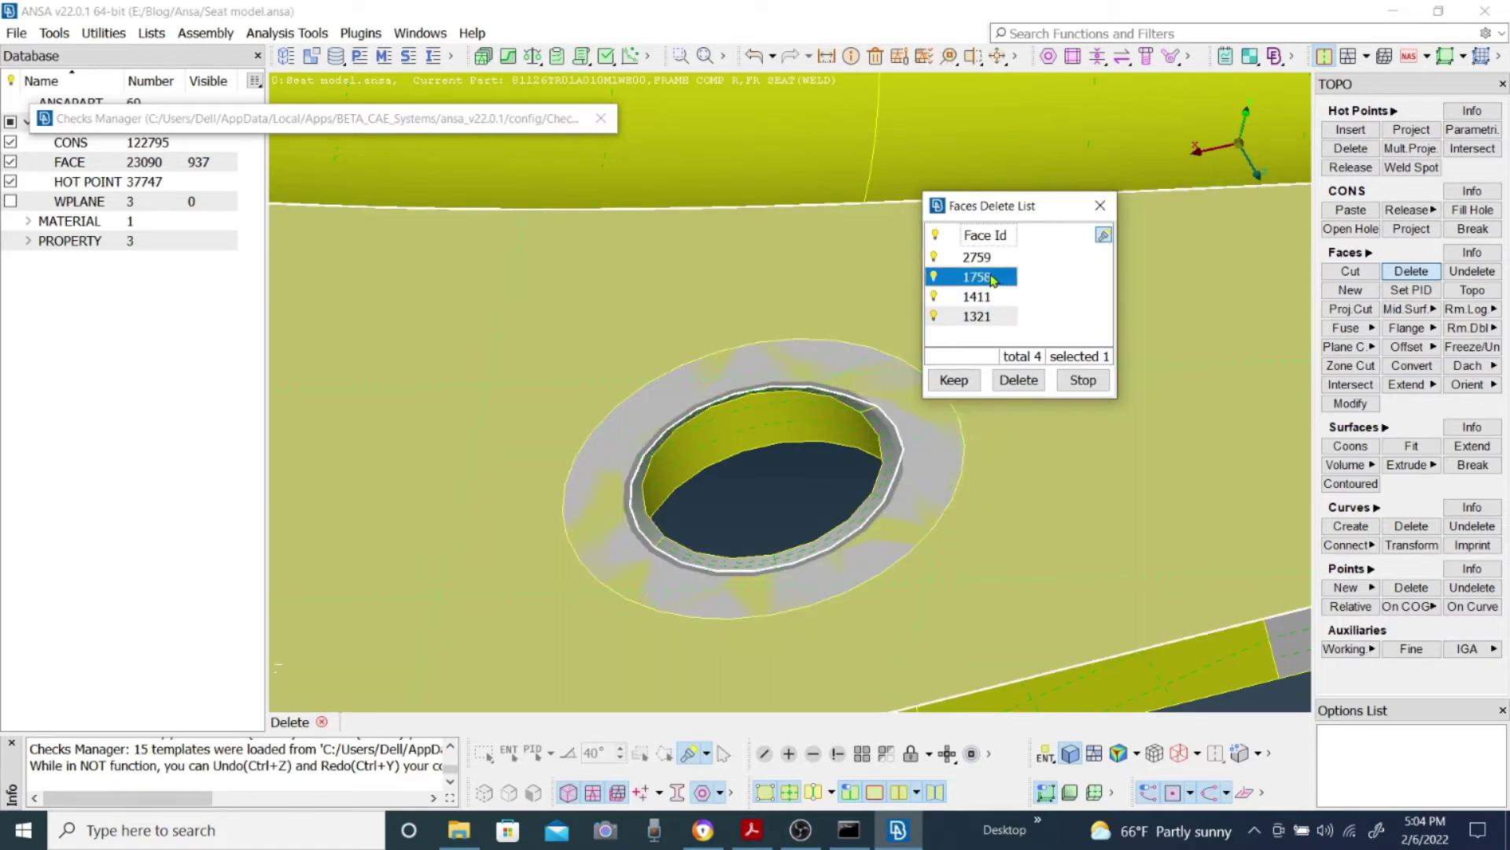
{"action": "scroll", "coordinate": [1002, 515], "scroll_direction": "up", "scroll_amount": 1}
{"action": "scroll", "coordinate": [798, 477], "scroll_direction": "down", "scroll_amount": 1}
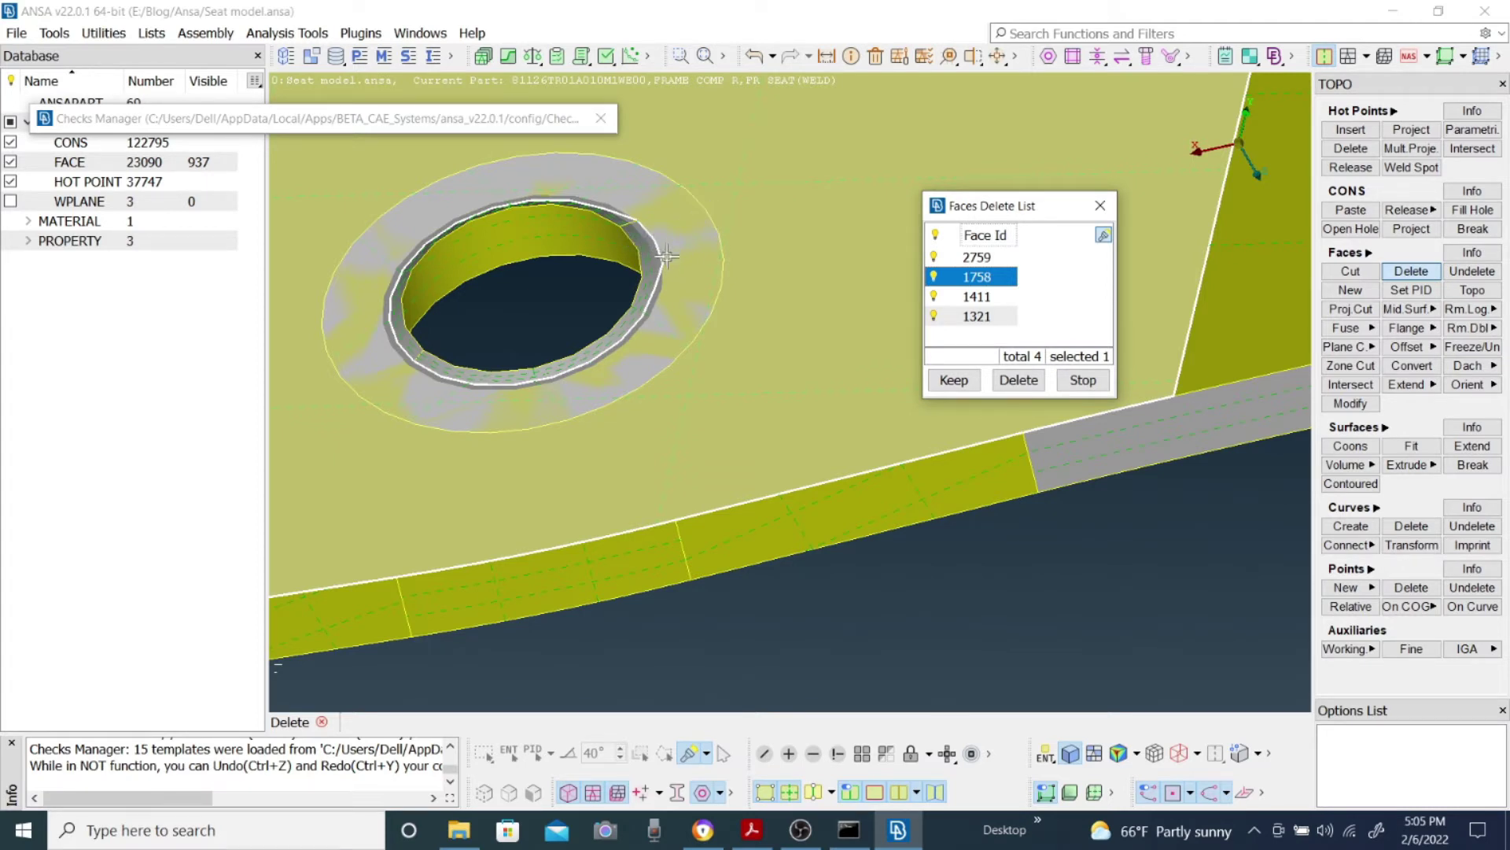
{"action": "scroll", "coordinate": [666, 256], "scroll_direction": "up", "scroll_amount": 3}
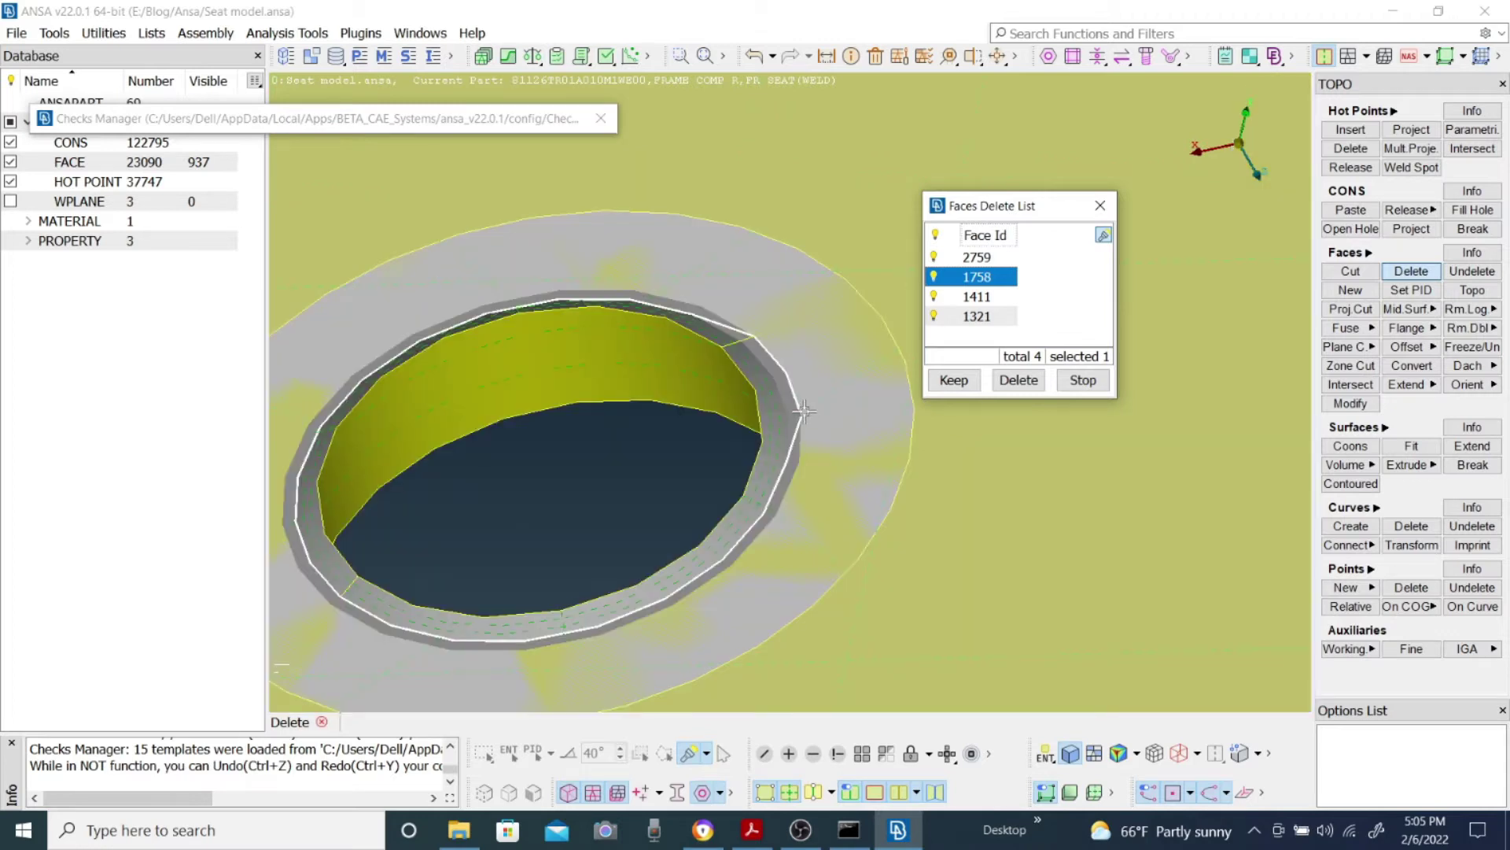
{"action": "scroll", "coordinate": [791, 392], "scroll_direction": "down", "scroll_amount": 3}
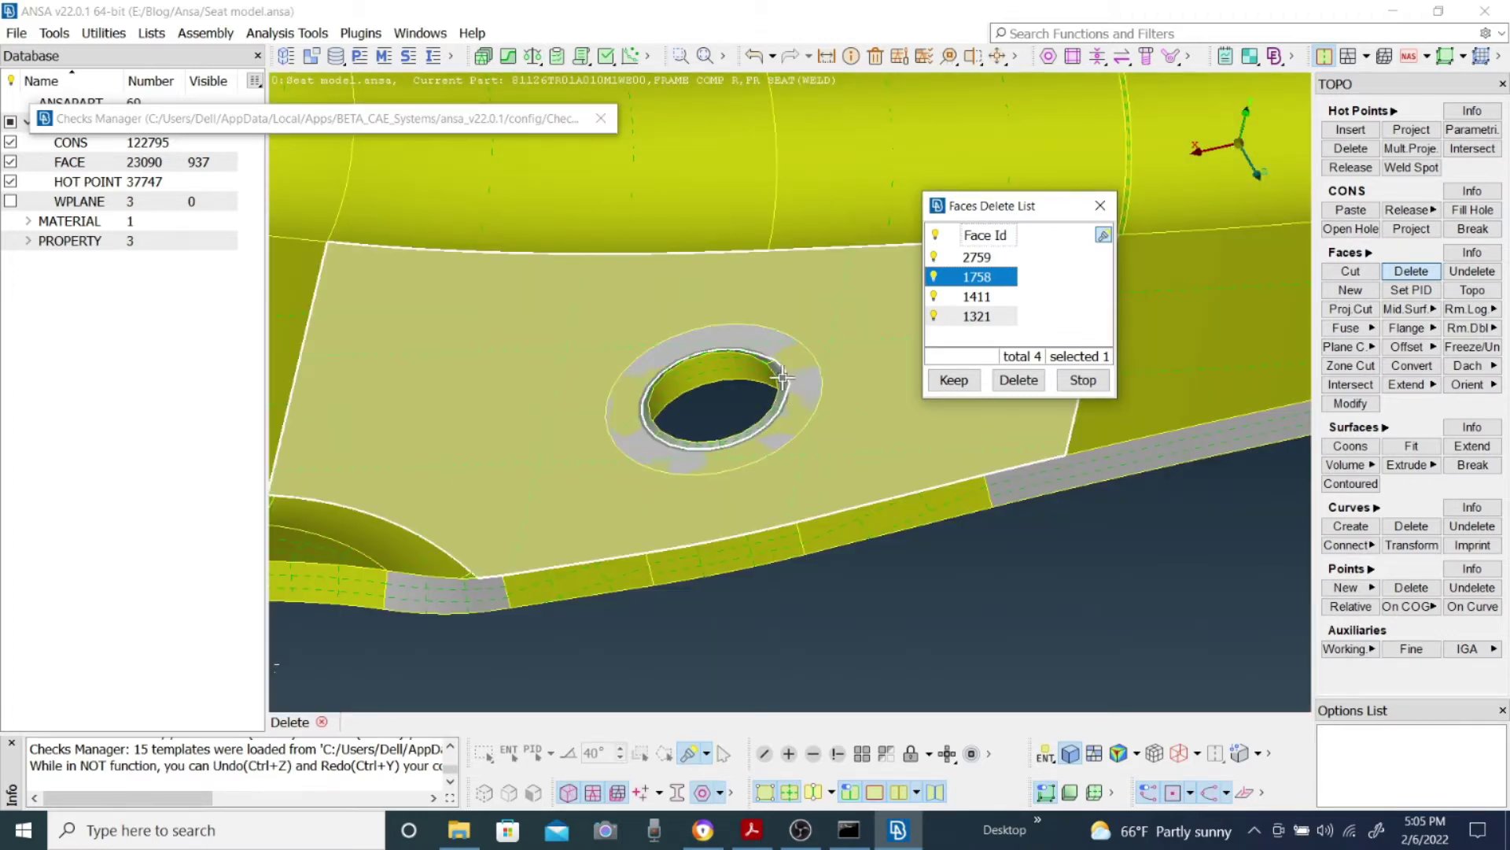
{"action": "scroll", "coordinate": [791, 391], "scroll_direction": "up", "scroll_amount": 2}
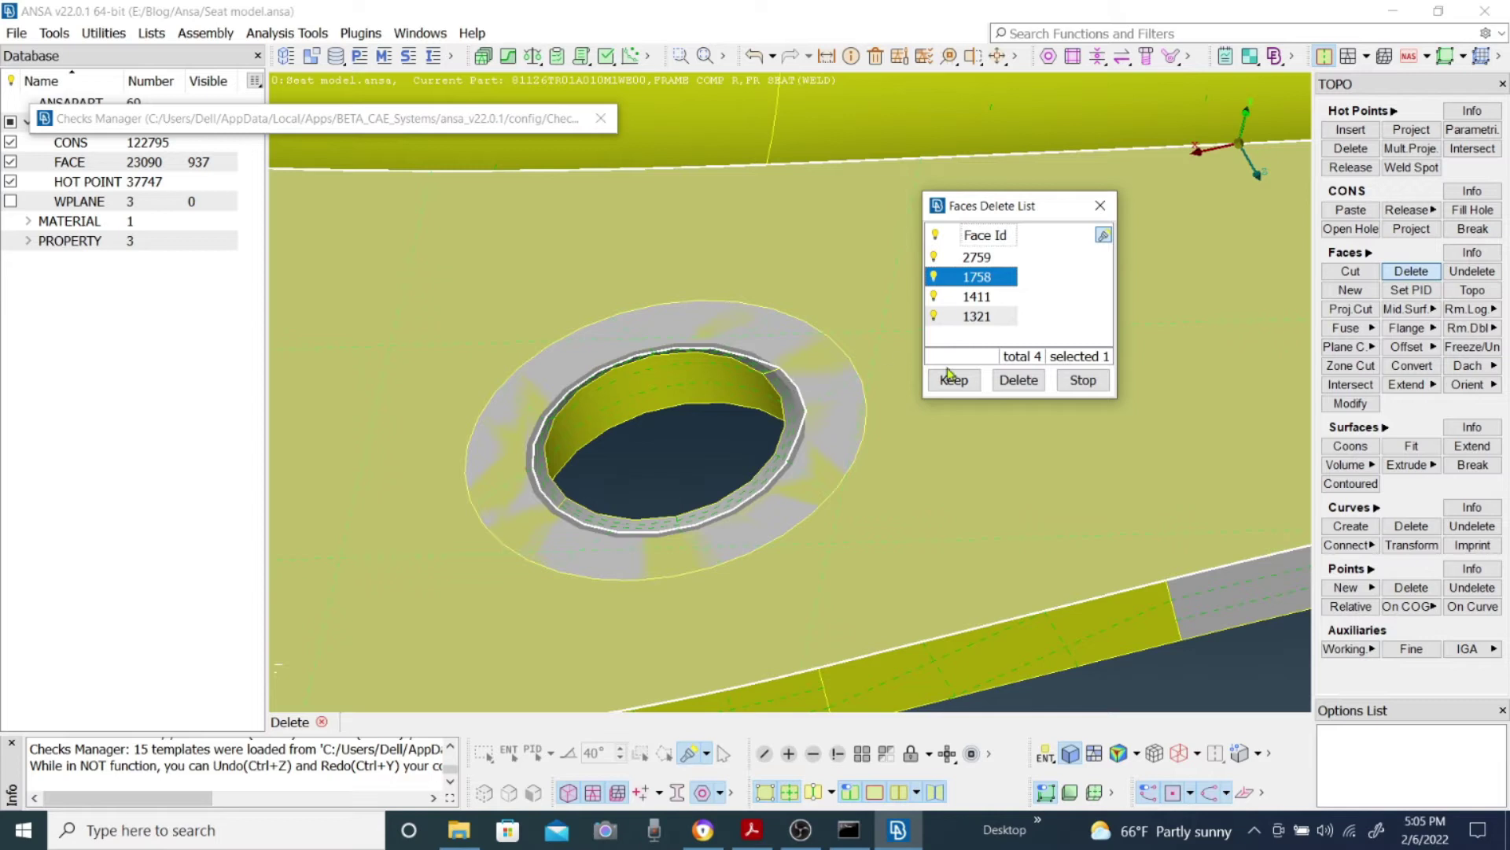
{"action": "left_click", "coordinate": [1083, 380]}
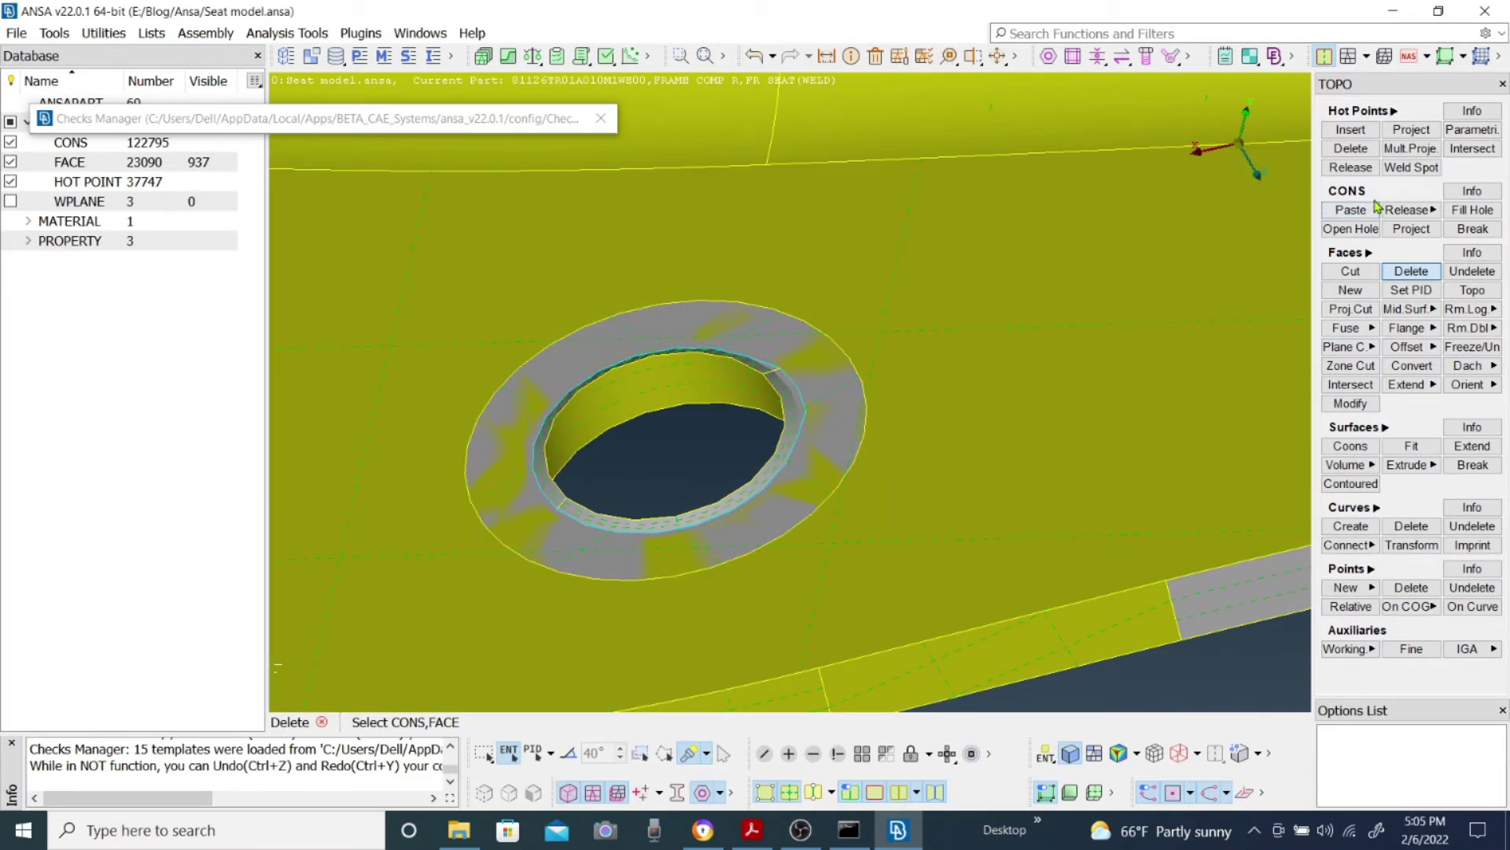
- Release the cyan triple cons around the hole's rim from their attached faces
{"action": "left_click", "coordinate": [1408, 209]}
{"action": "left_click", "coordinate": [805, 420]}
{"action": "left_click", "coordinate": [788, 462]}
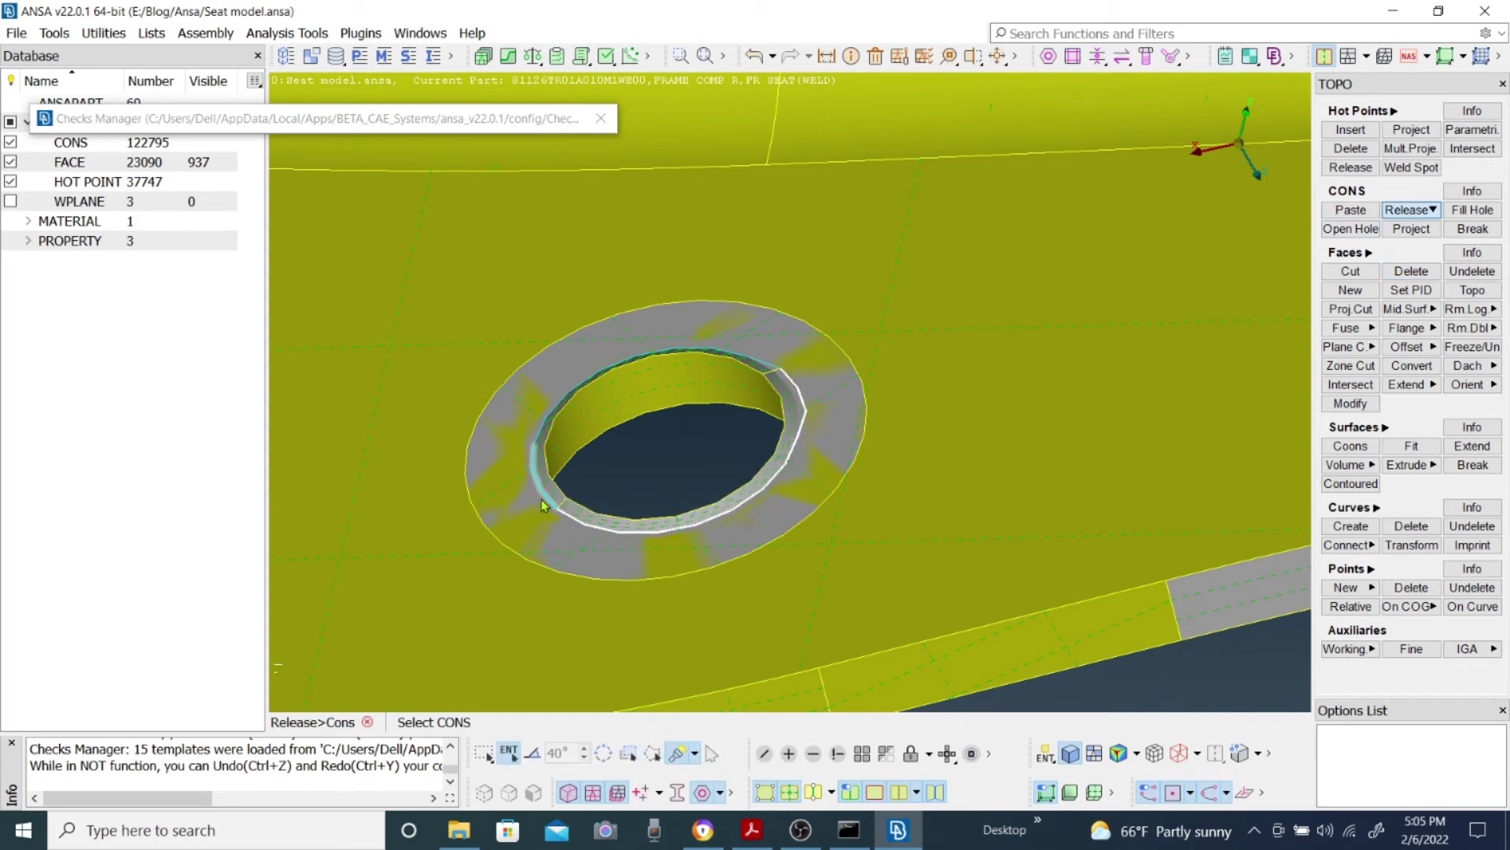
{"action": "left_click", "coordinate": [549, 420]}
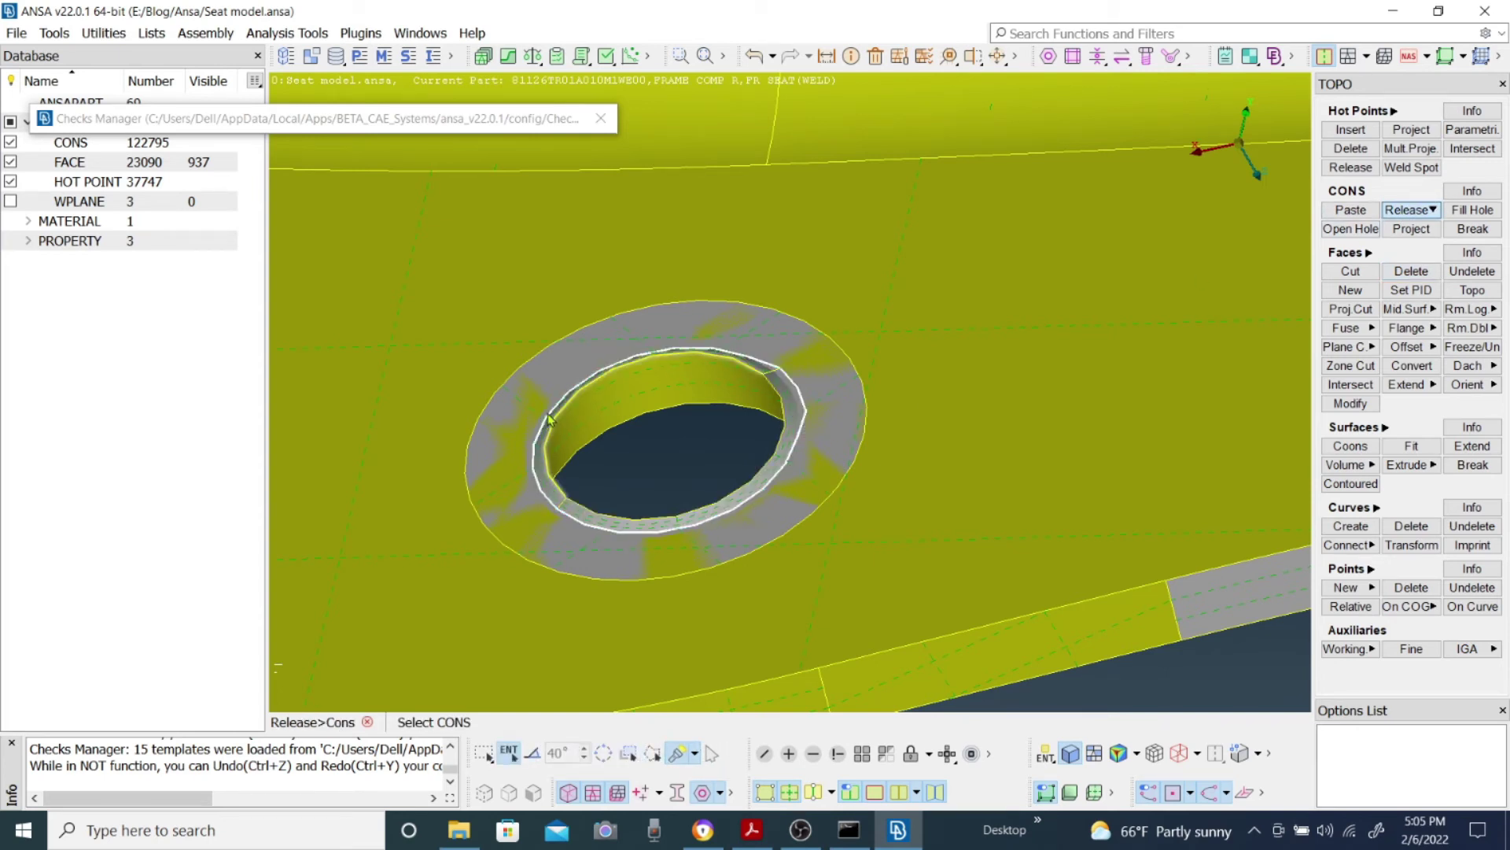
{"action": "middle_click", "coordinate": [801, 384]}
{"action": "scroll", "coordinate": [800, 384], "scroll_direction": "up", "scroll_amount": 3}
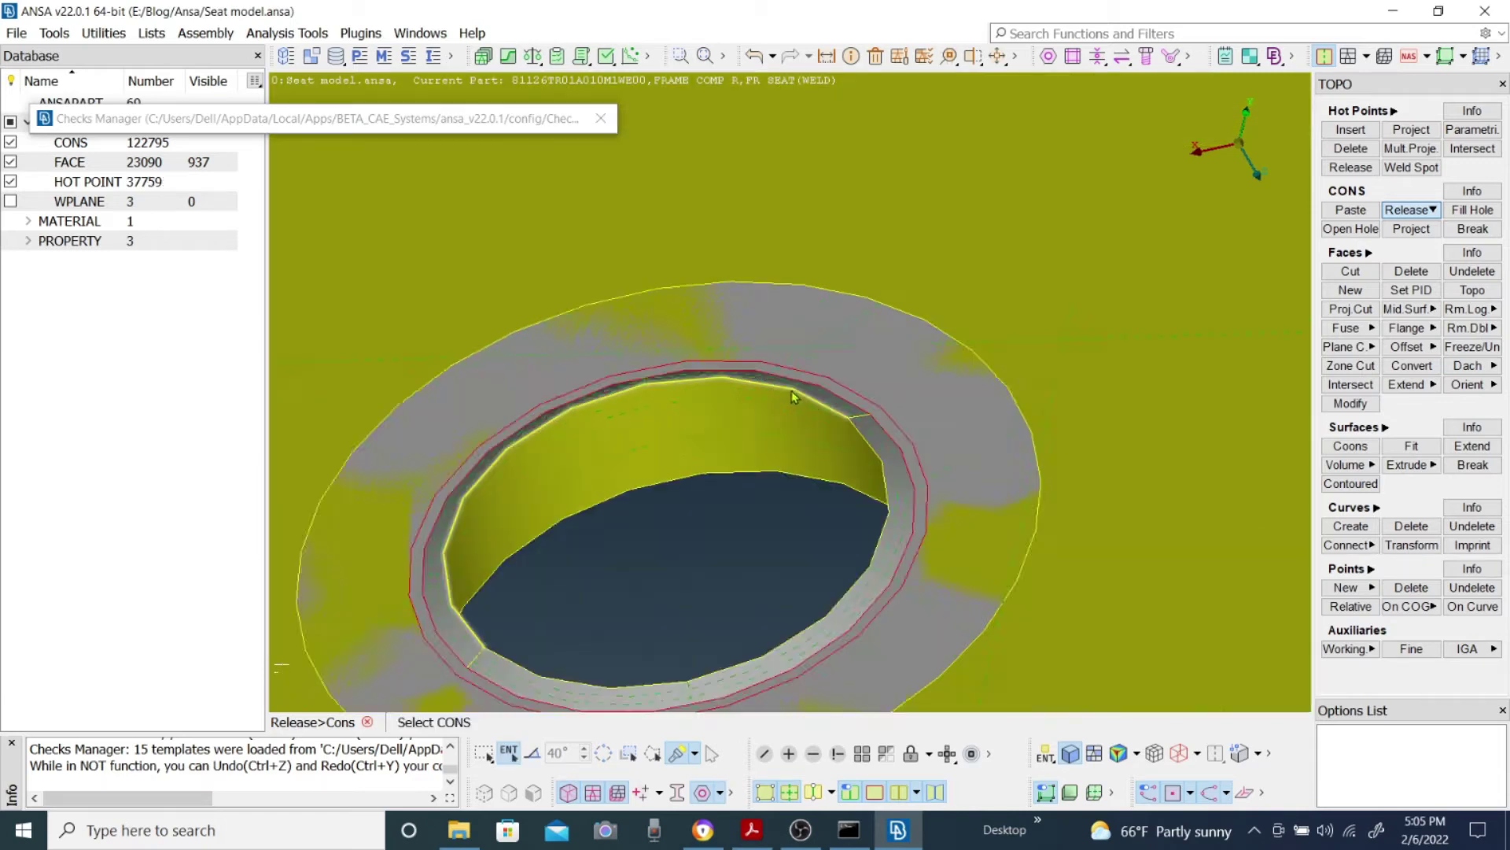
{"action": "scroll", "coordinate": [793, 391], "scroll_direction": "down", "scroll_amount": 2}
{"action": "left_click", "coordinate": [852, 364]}
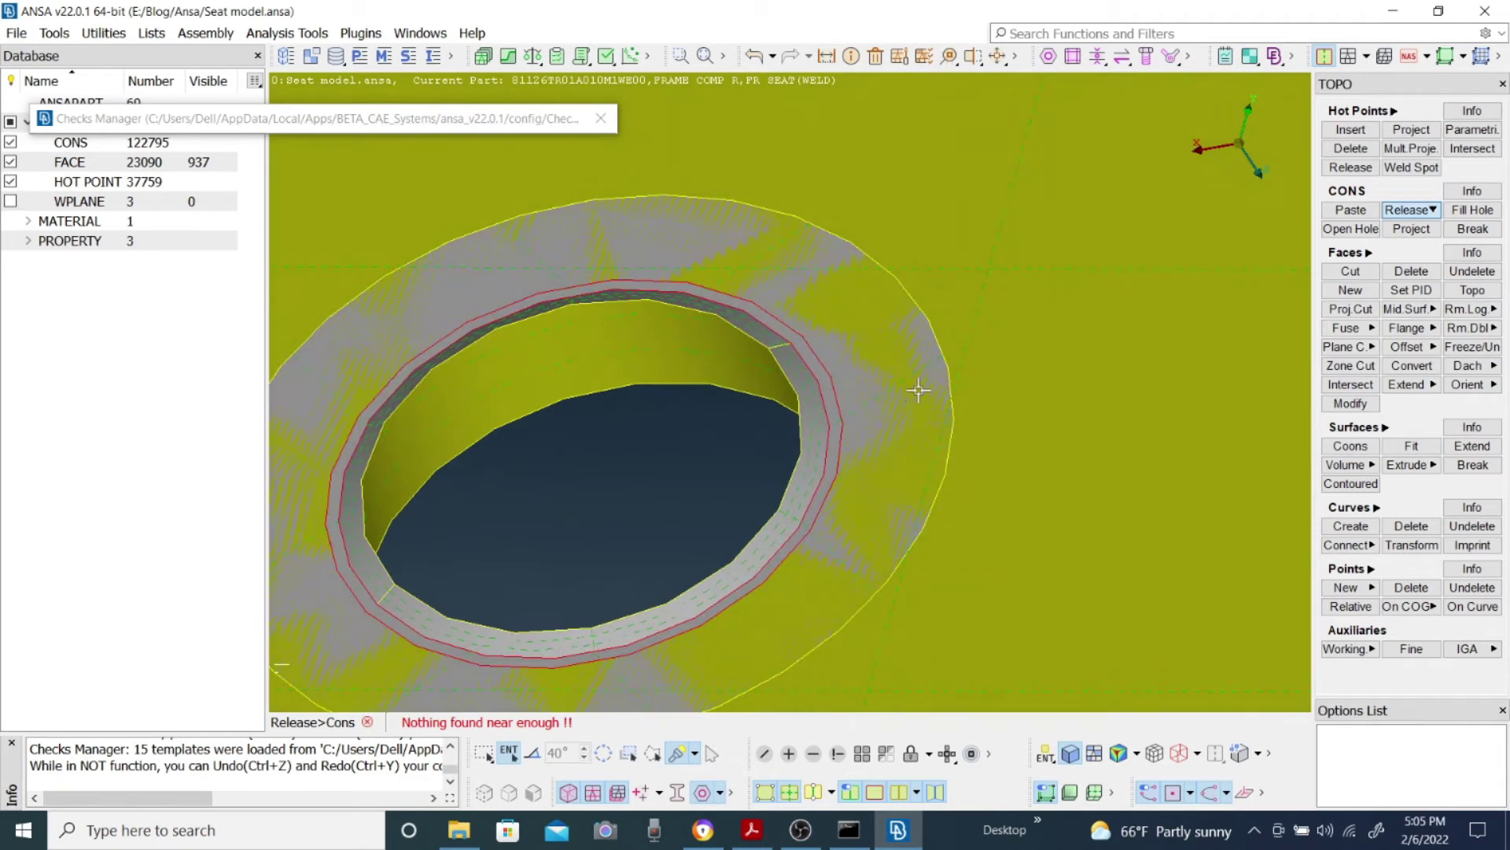
- Paste the released cons of the outer edge together along the upper part of the hole's rim
{"action": "left_click", "coordinate": [1336, 213]}
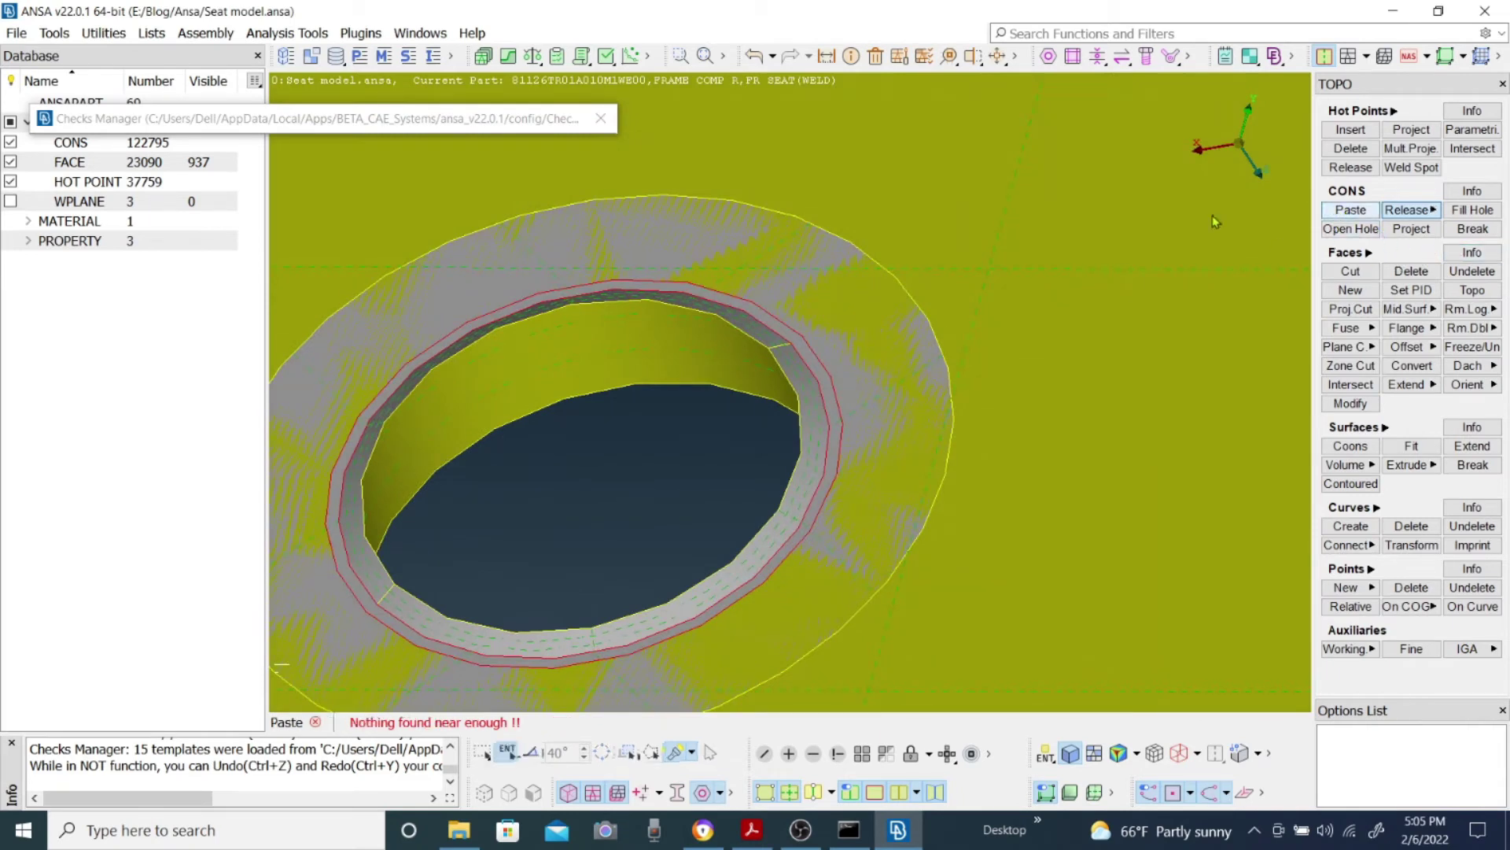
{"action": "left_click", "coordinate": [799, 333]}
{"action": "left_click", "coordinate": [795, 338]}
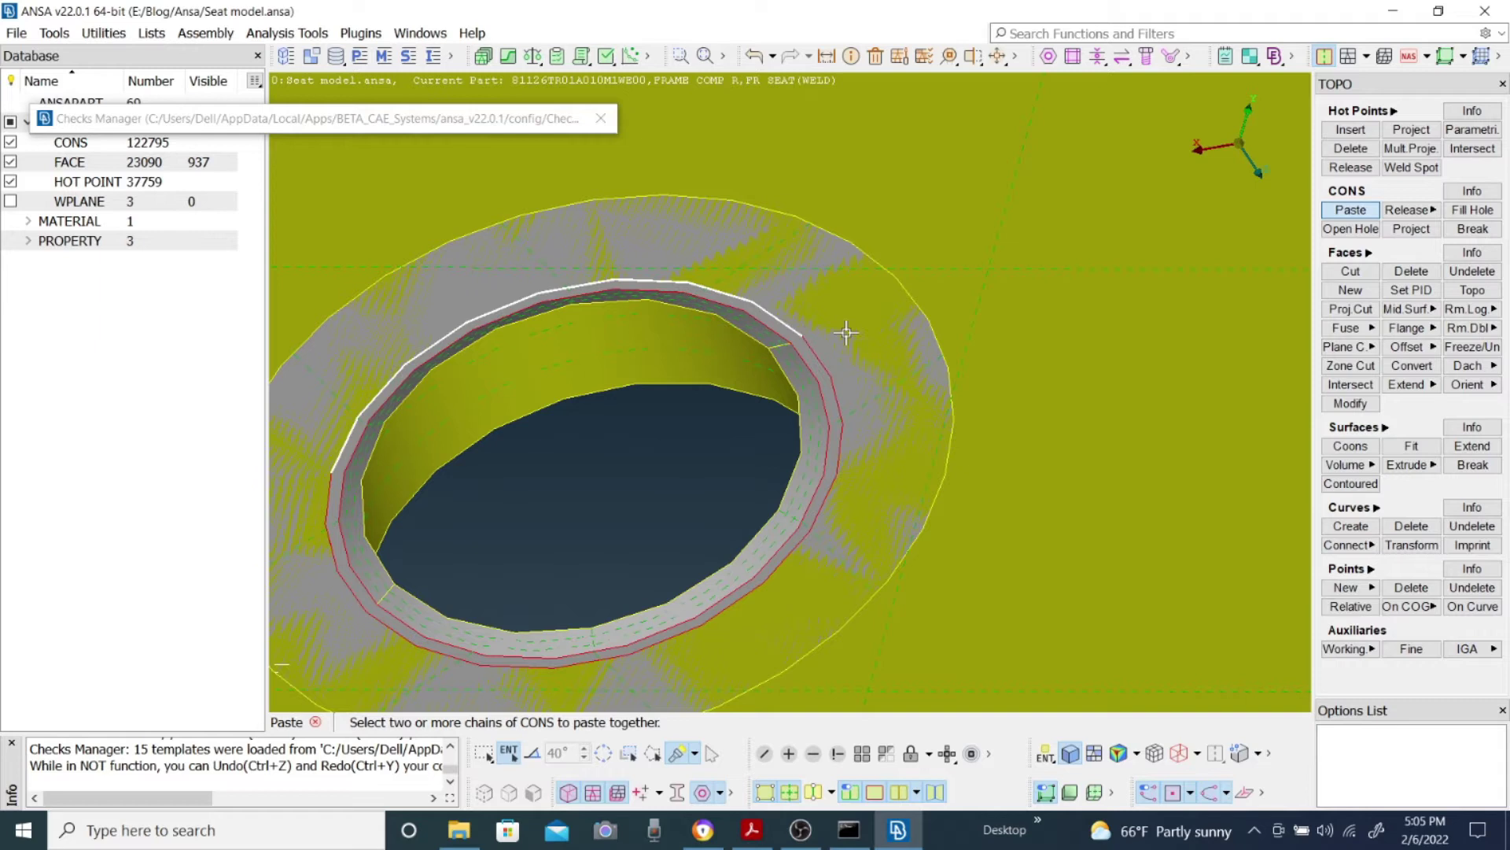
{"action": "scroll", "coordinate": [846, 337], "scroll_direction": "down", "scroll_amount": 3}
{"action": "middle_click", "coordinate": [791, 393]}
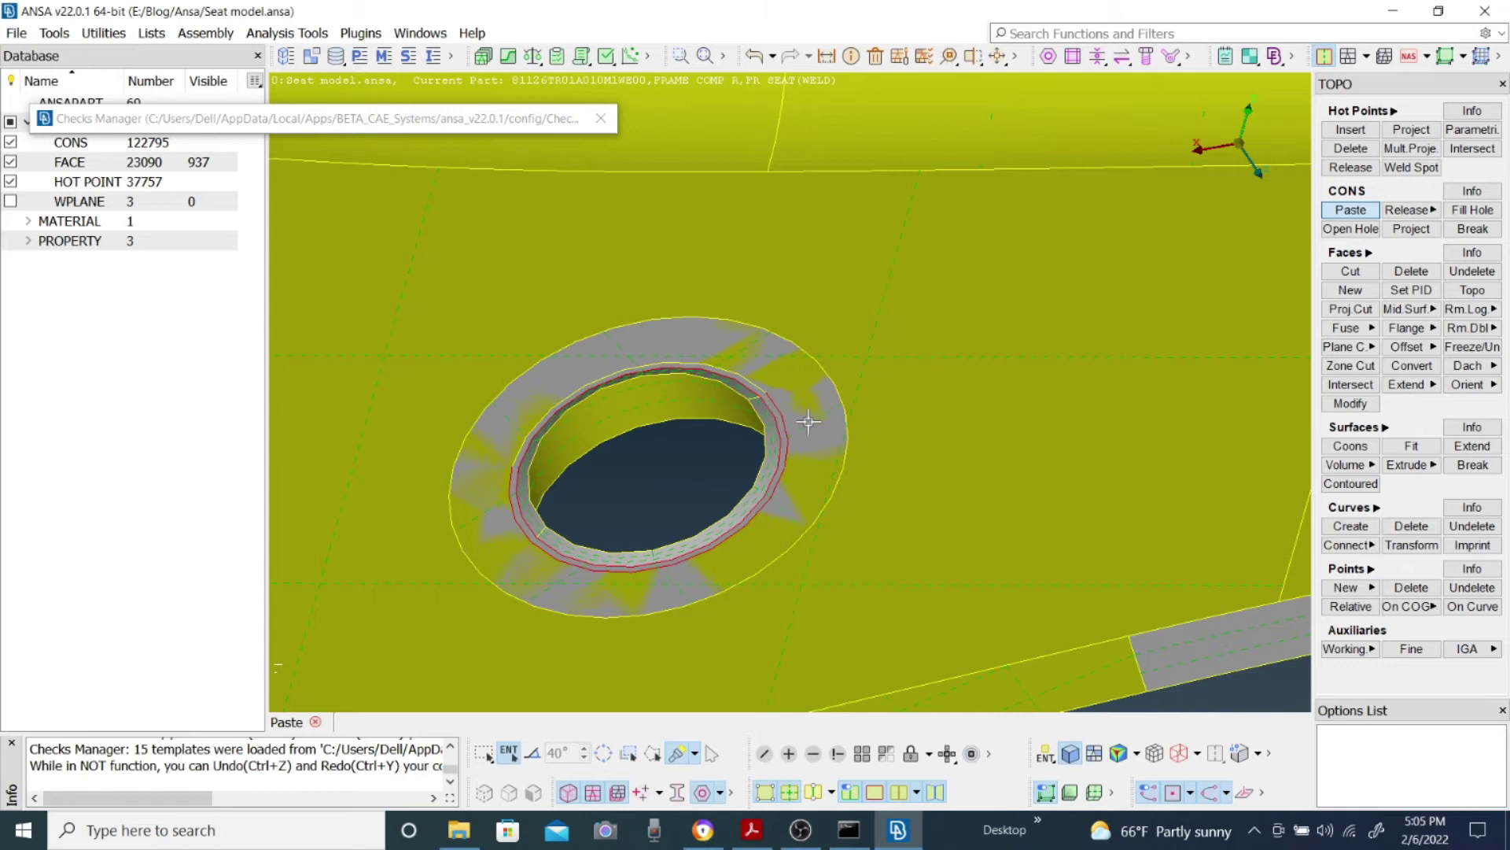
- Paste the released red cons together along the rim's right and lower-right portions, on both the outer and inner edges
{"action": "left_click", "coordinate": [790, 417]}
{"action": "left_click", "coordinate": [780, 440]}
{"action": "left_click", "coordinate": [804, 434]}
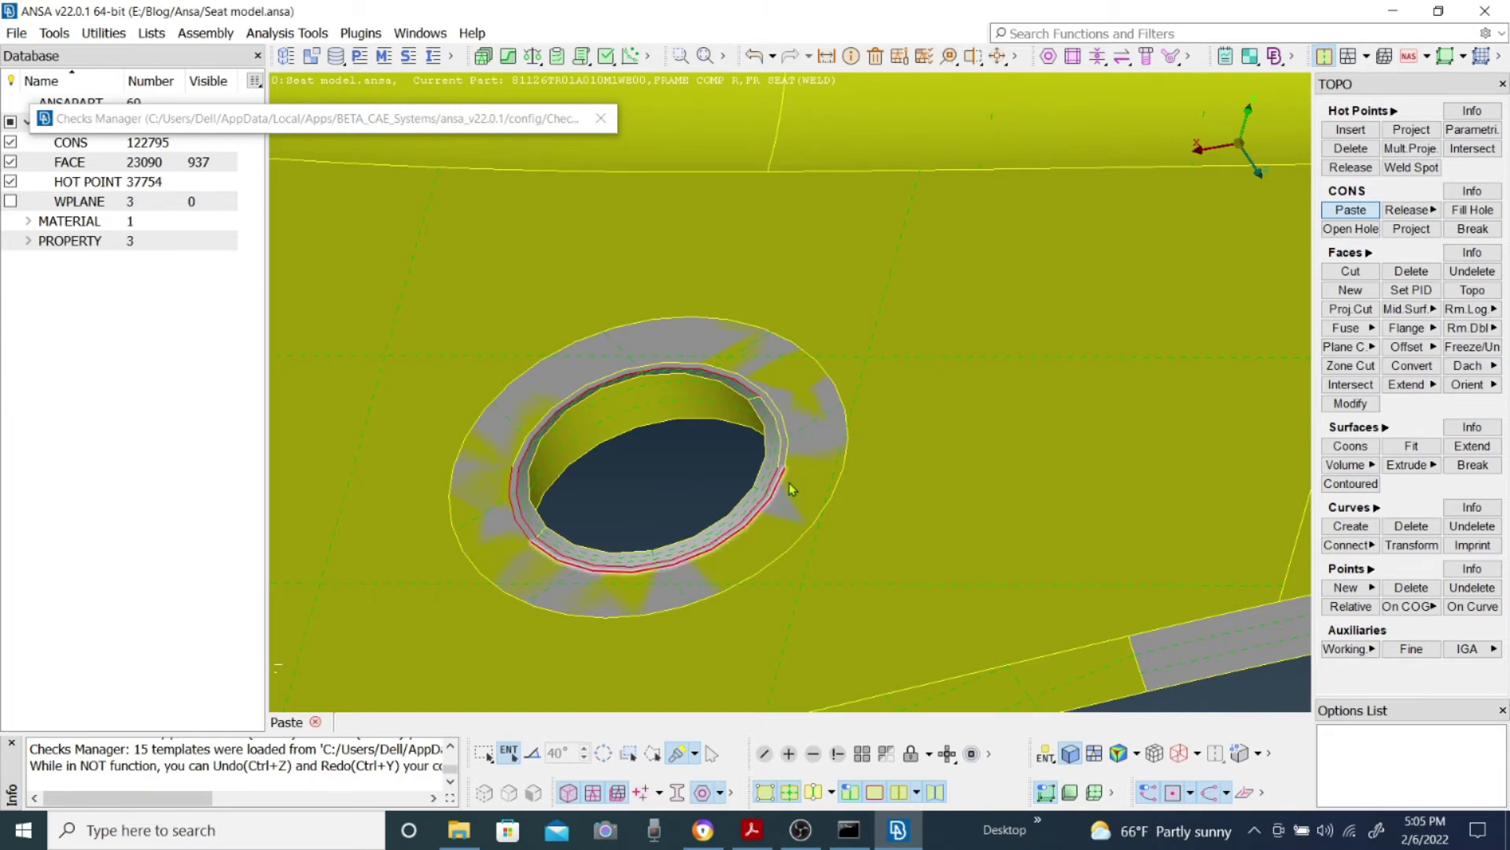
{"action": "left_click", "coordinate": [781, 487]}
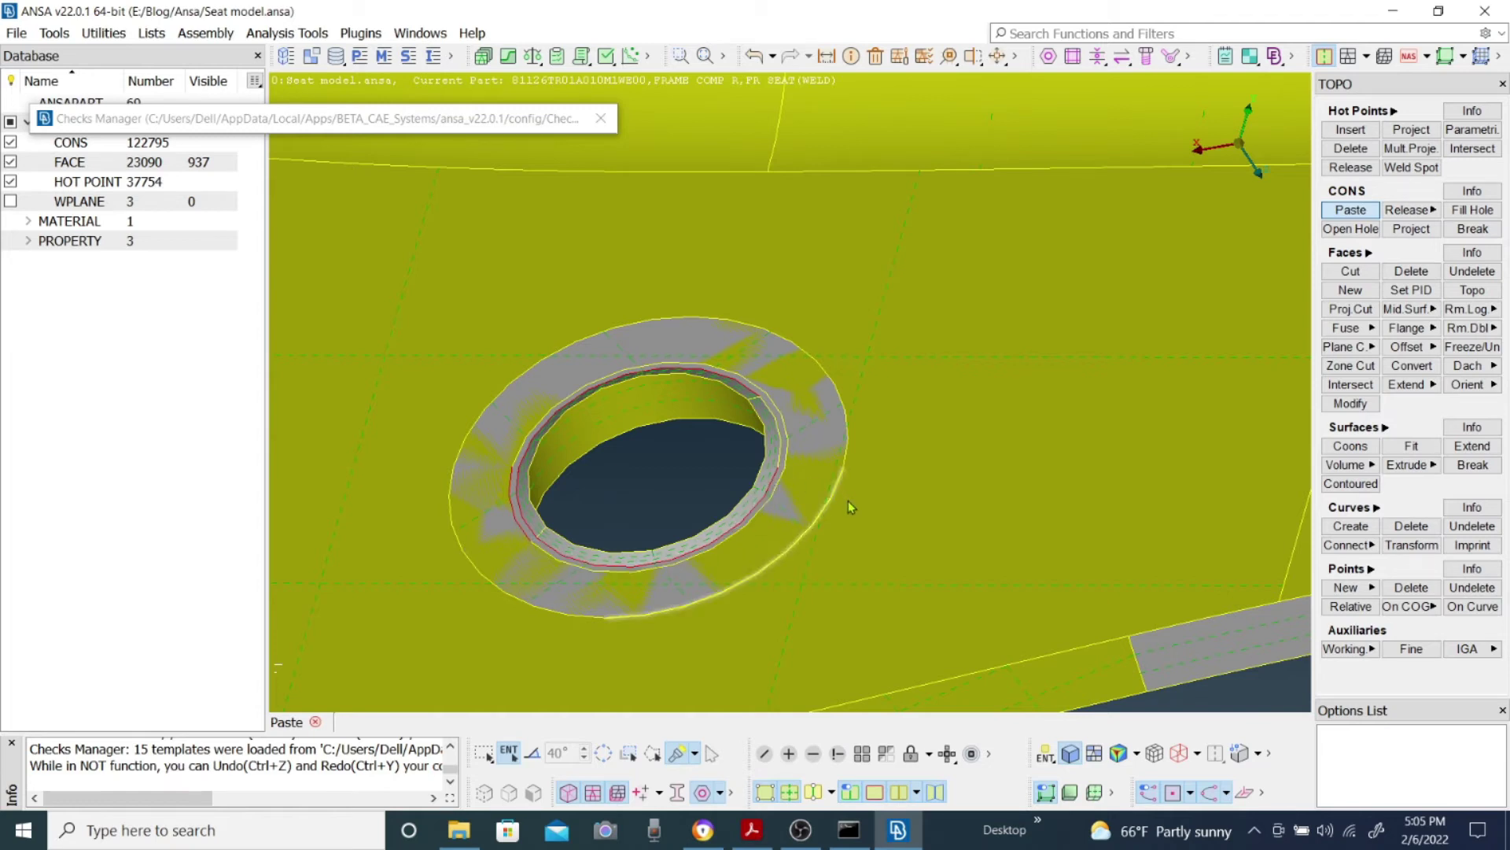
{"action": "scroll", "coordinate": [783, 480], "scroll_direction": "up", "scroll_amount": 5}
{"action": "left_click", "coordinate": [793, 330]}
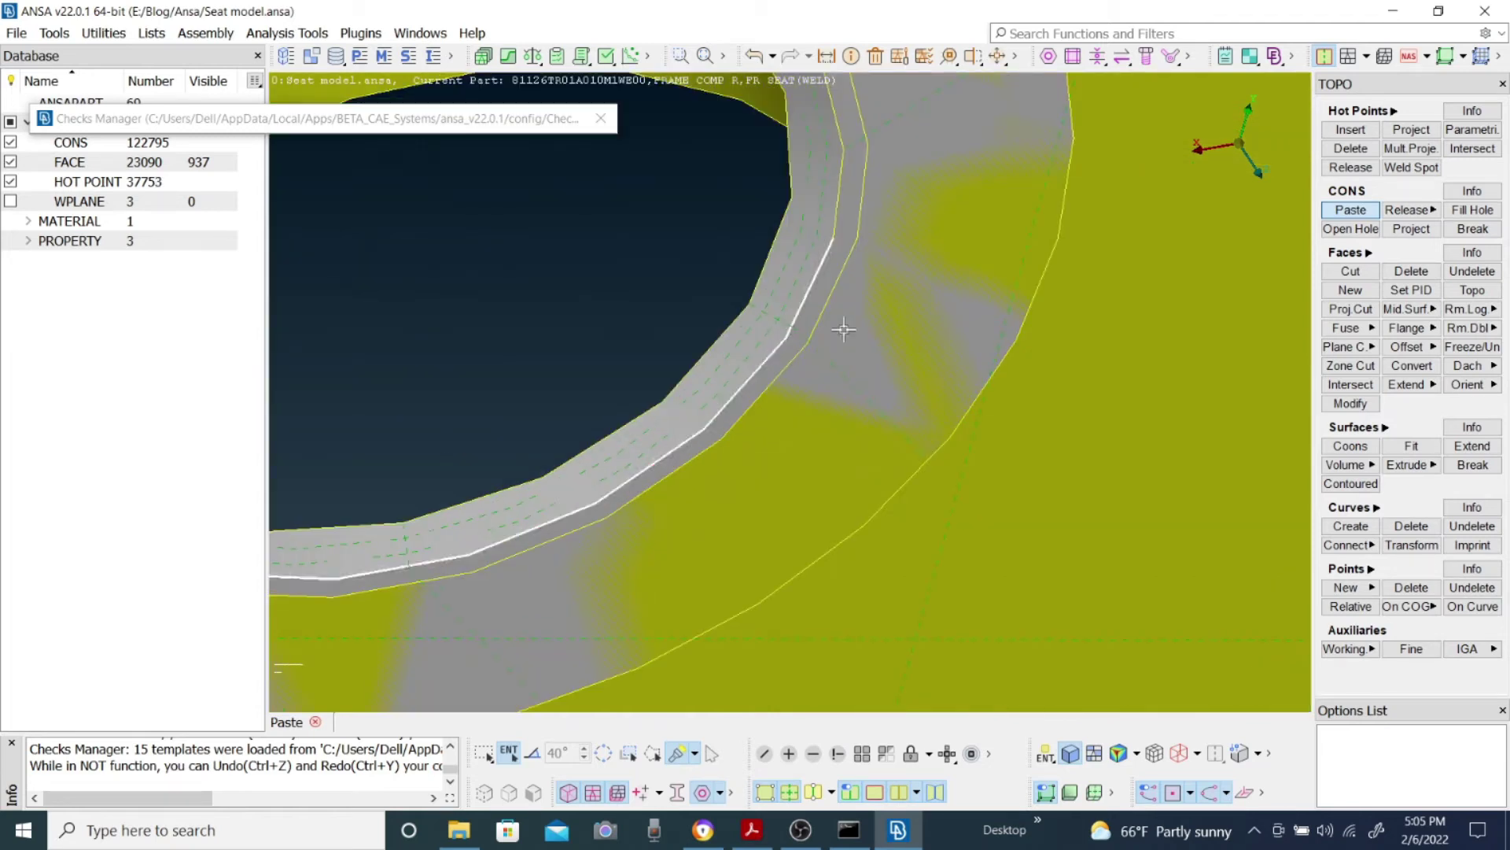
- Paste the released red cons together along the rim's left portion, on both the outer and inner edges
{"action": "scroll", "coordinate": [962, 458], "scroll_direction": "down", "scroll_amount": 5}
{"action": "scroll", "coordinate": [627, 368], "scroll_direction": "up", "scroll_amount": 5}
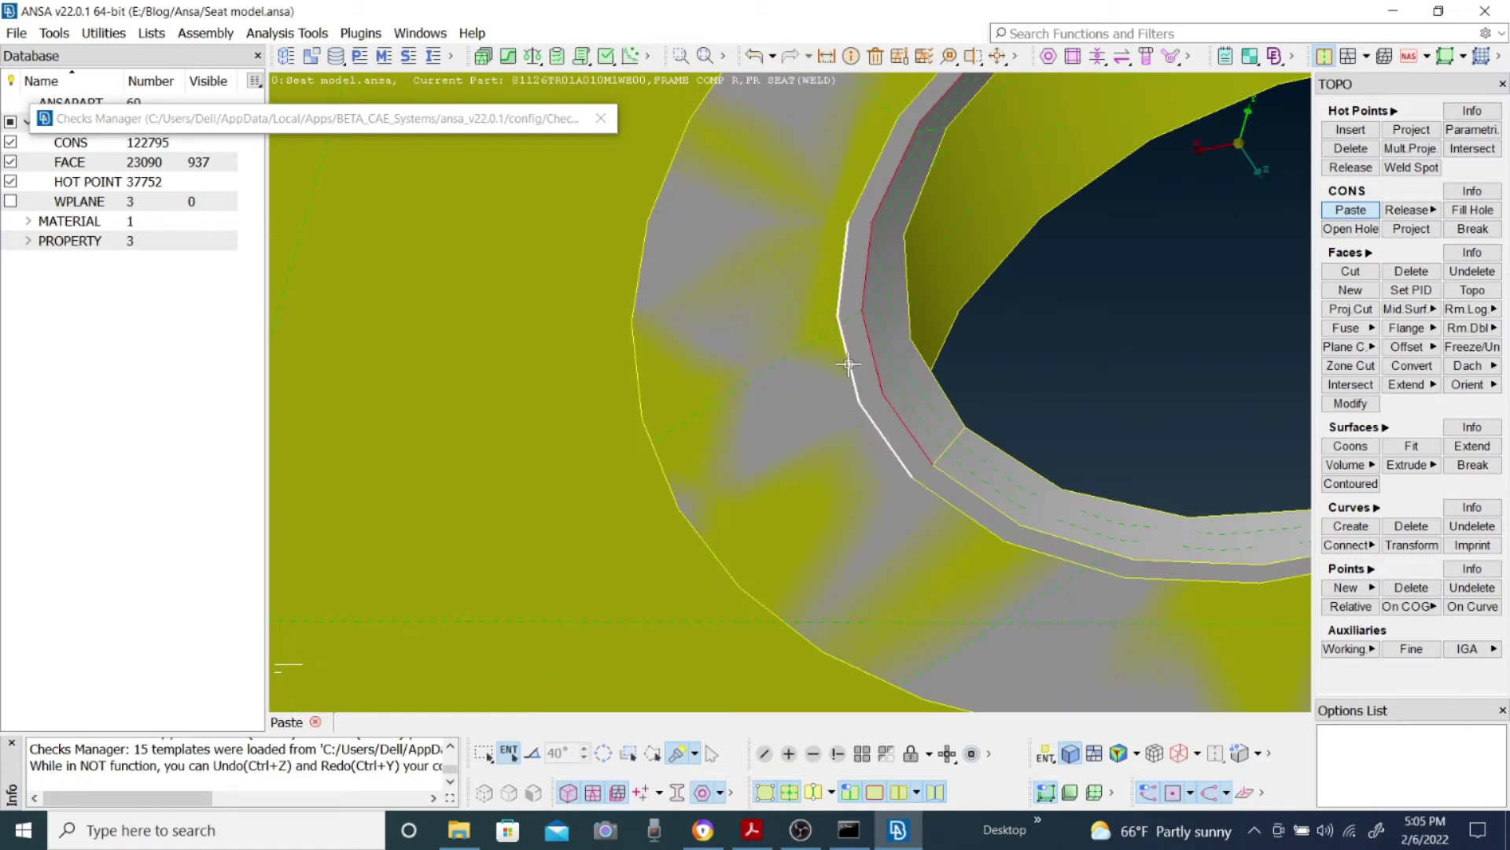
{"action": "left_click", "coordinate": [878, 383]}
{"action": "left_click", "coordinate": [878, 382]}
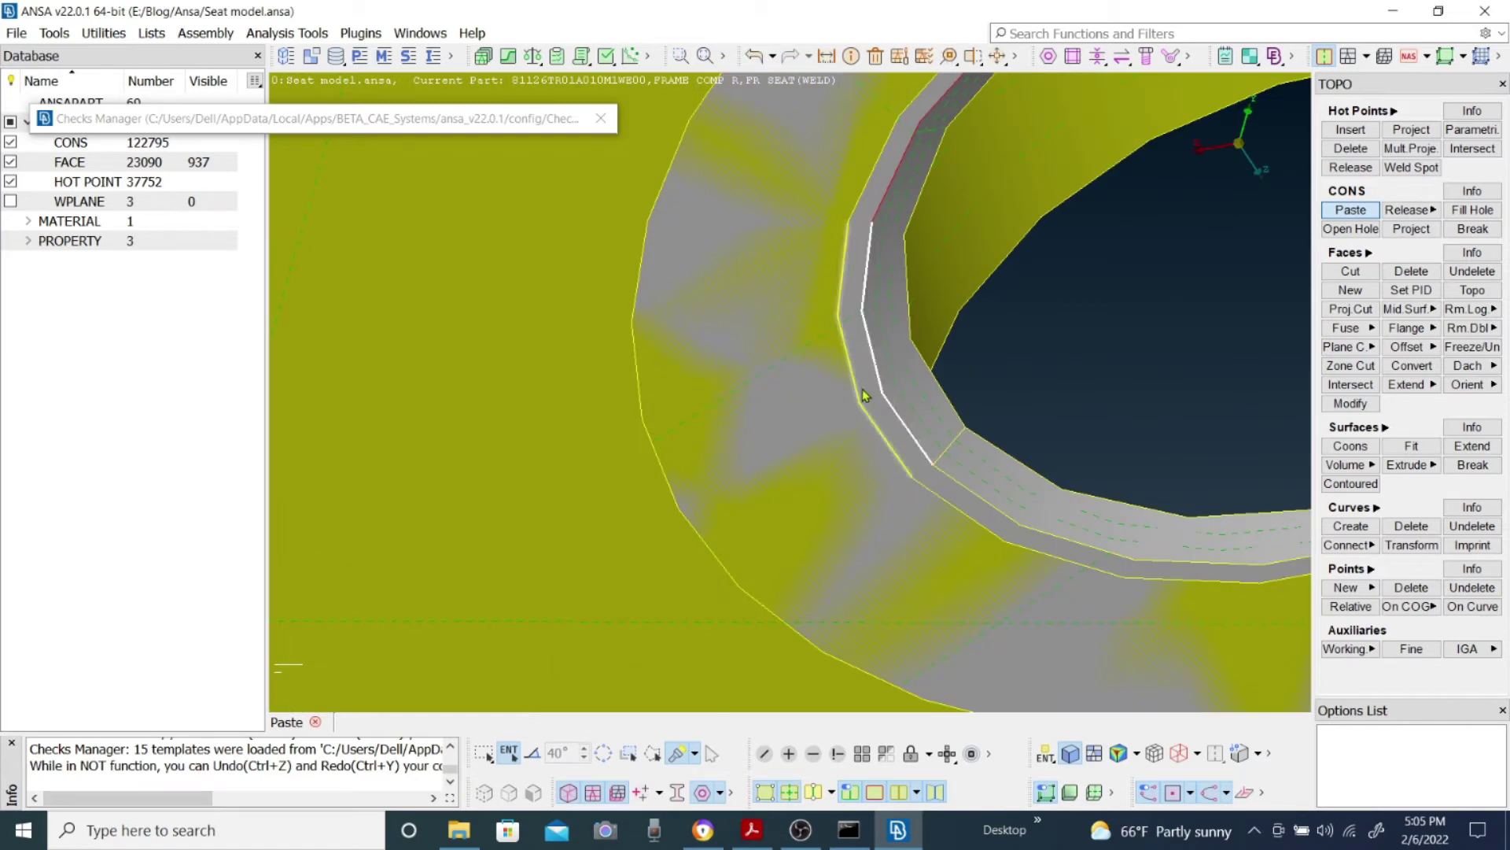
{"action": "scroll", "coordinate": [789, 309], "scroll_direction": "down", "scroll_amount": 5}
- Try to join the remaining red cons on the rim's inner edge with Faces Topo over the upper-left area, and undo it
{"action": "left_click_drag", "start_coordinate": [783, 261], "coordinate": [800, 308], "text": "ctrl"}
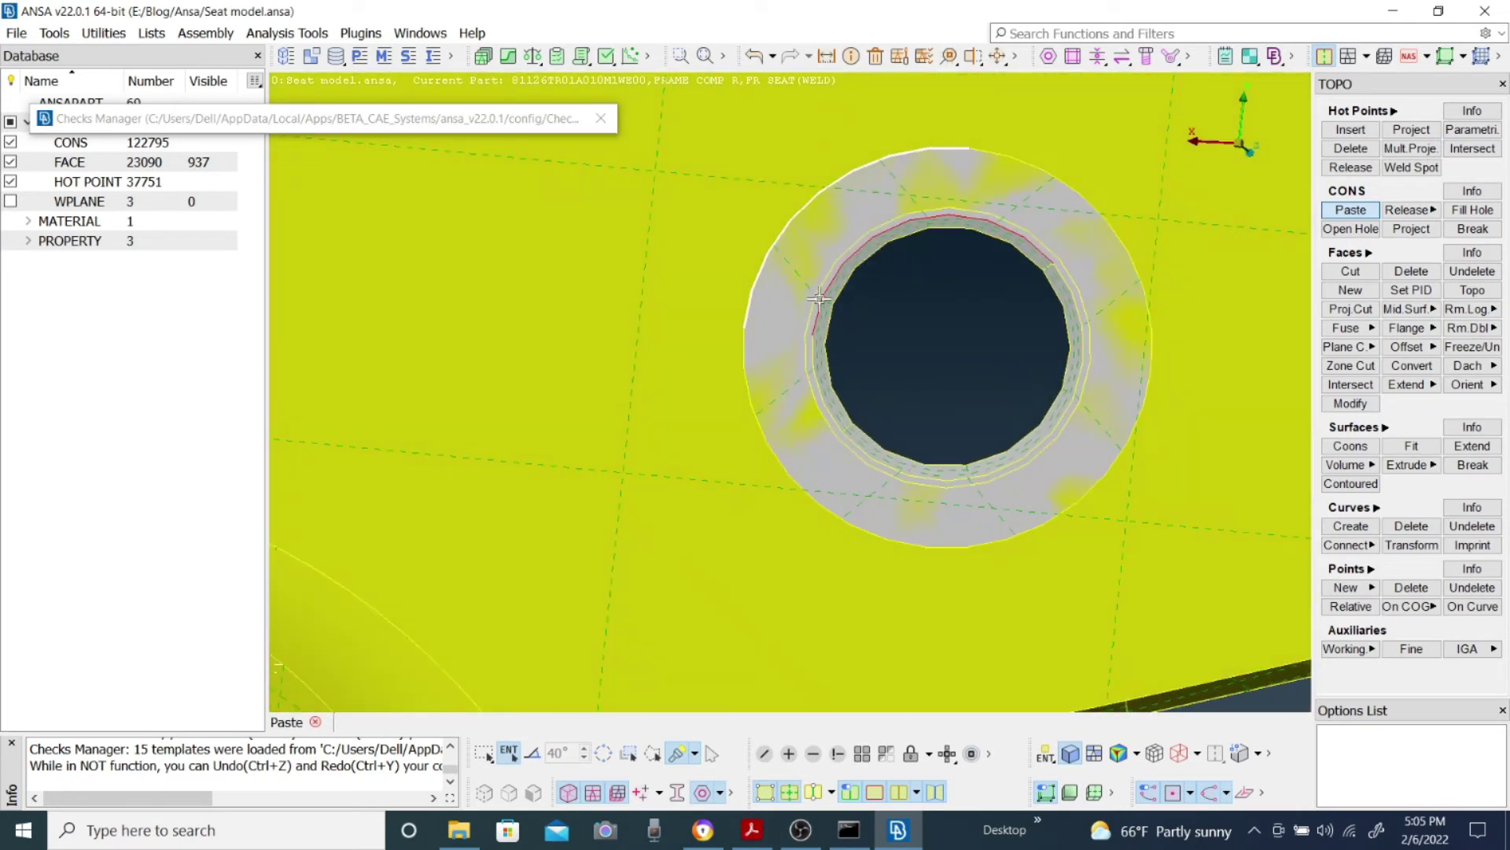
{"action": "scroll", "coordinate": [861, 247], "scroll_direction": "up", "scroll_amount": 5}
{"action": "scroll", "coordinate": [780, 479], "scroll_direction": "down", "scroll_amount": 3}
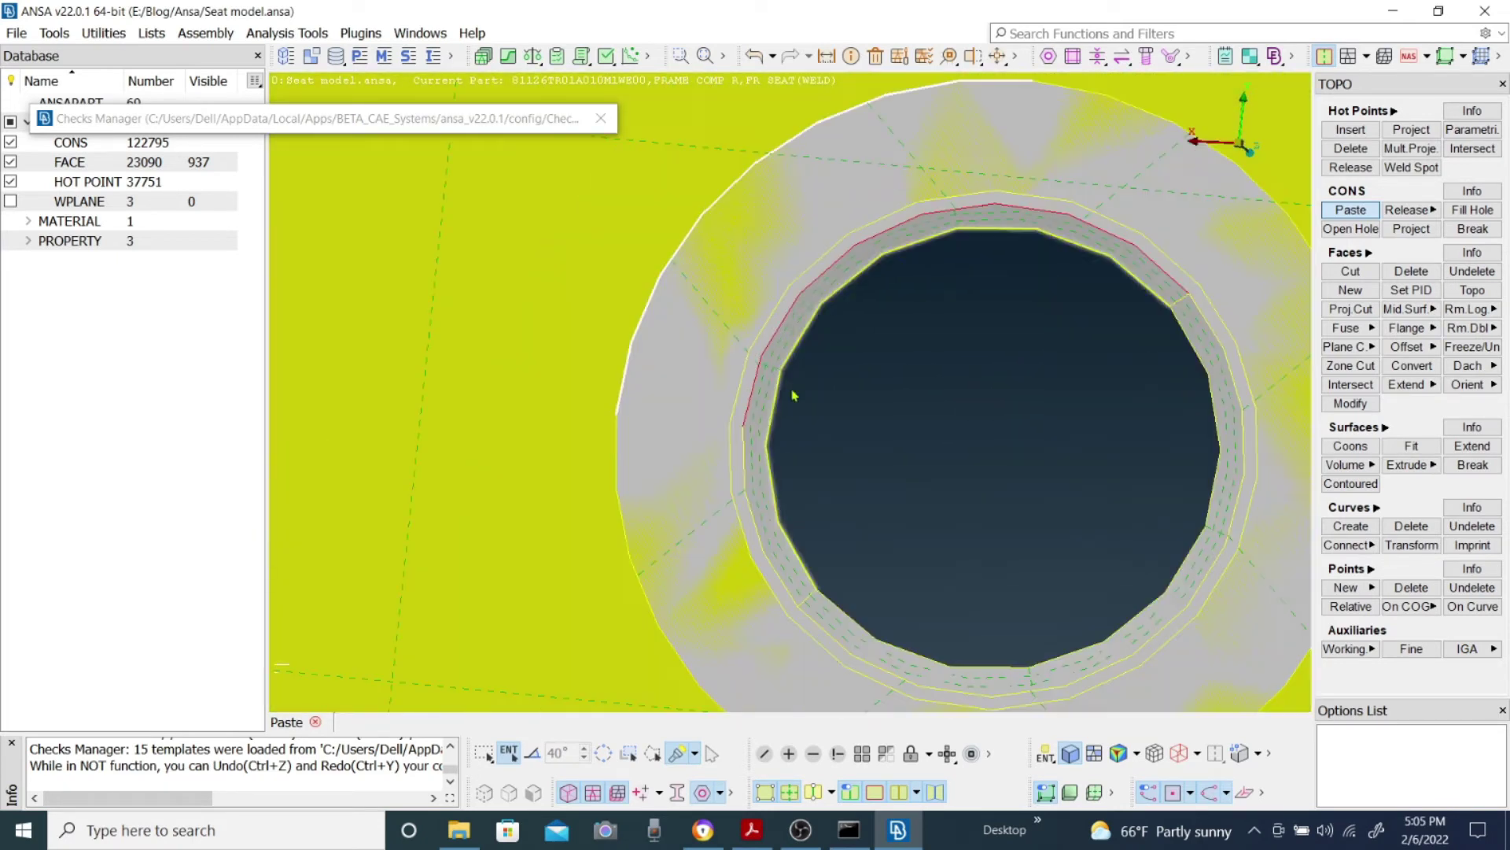
{"action": "left_click", "coordinate": [1472, 290]}
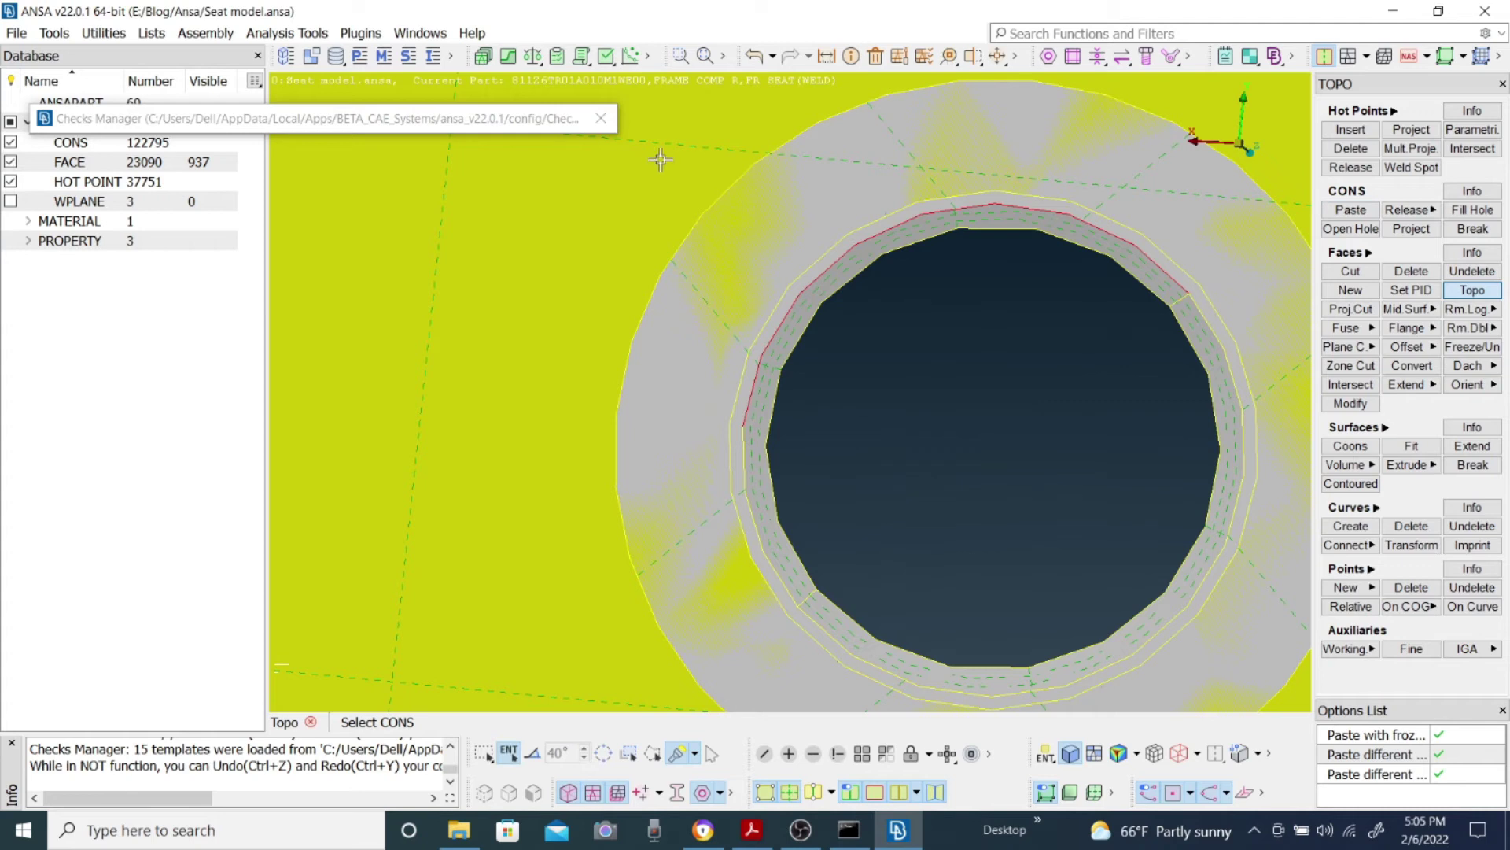
{"action": "left_click_drag", "start_coordinate": [746, 225], "coordinate": [890, 348]}
{"action": "middle_click", "coordinate": [881, 348]}
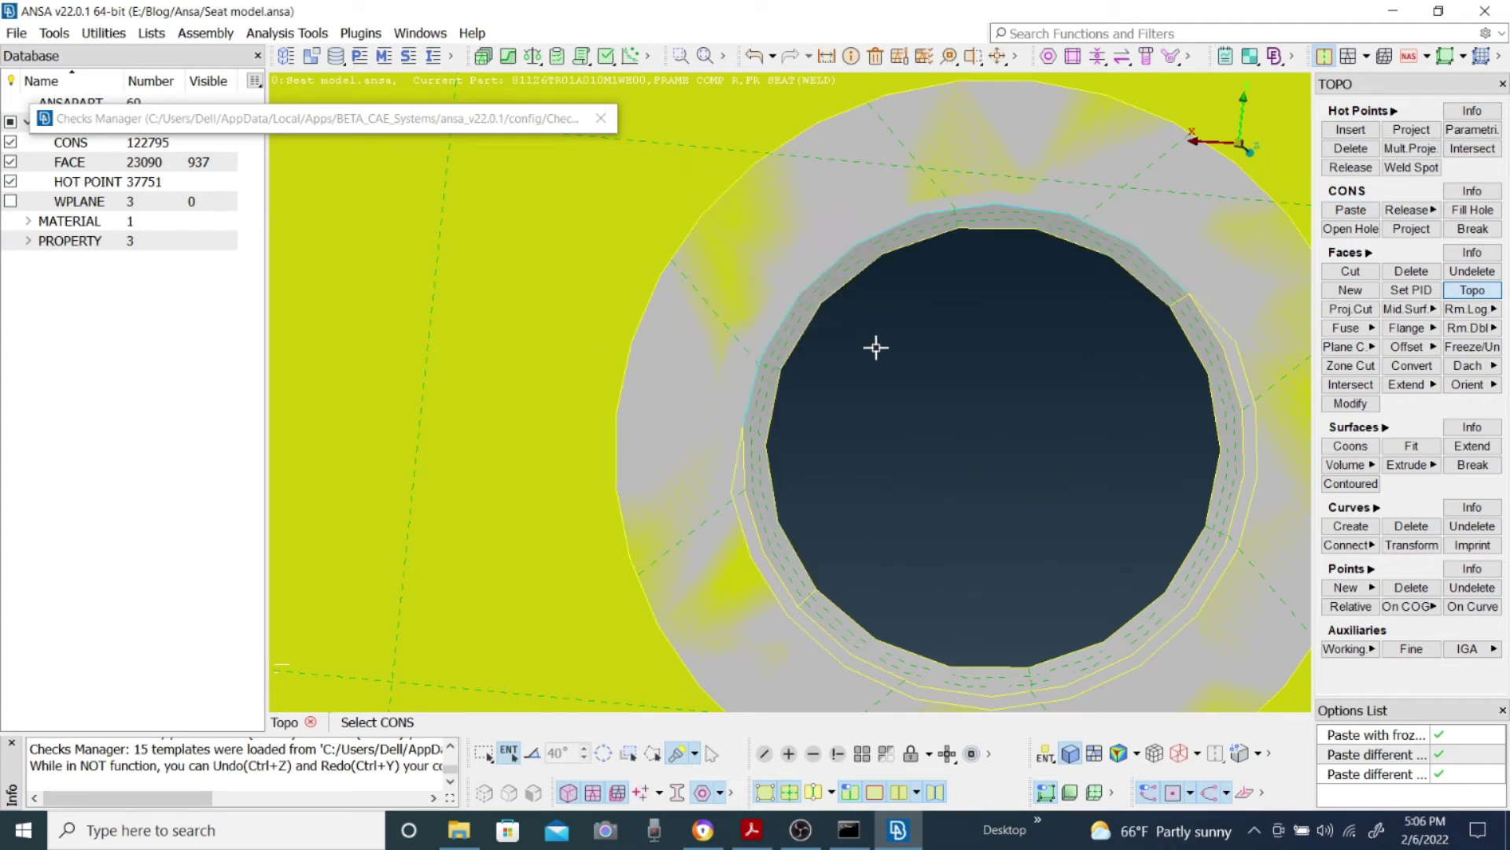
{"action": "scroll", "coordinate": [775, 386], "scroll_direction": "up", "scroll_amount": 3}
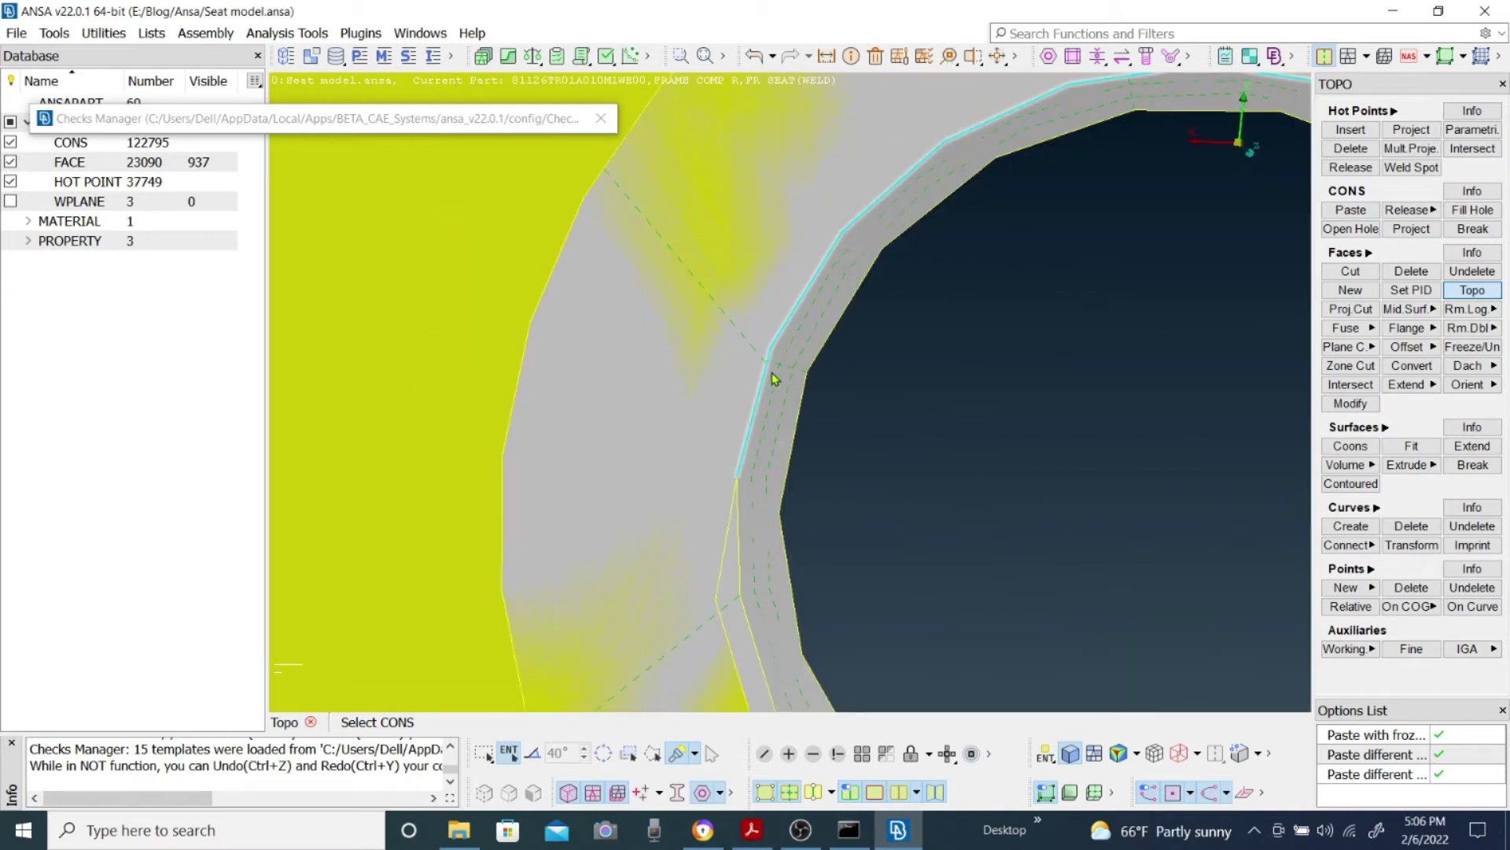
{"action": "key", "text": "Escape"}
{"action": "key", "text": "ctrl+z"}
{"action": "scroll", "coordinate": [789, 383], "scroll_direction": "down", "scroll_amount": 3}
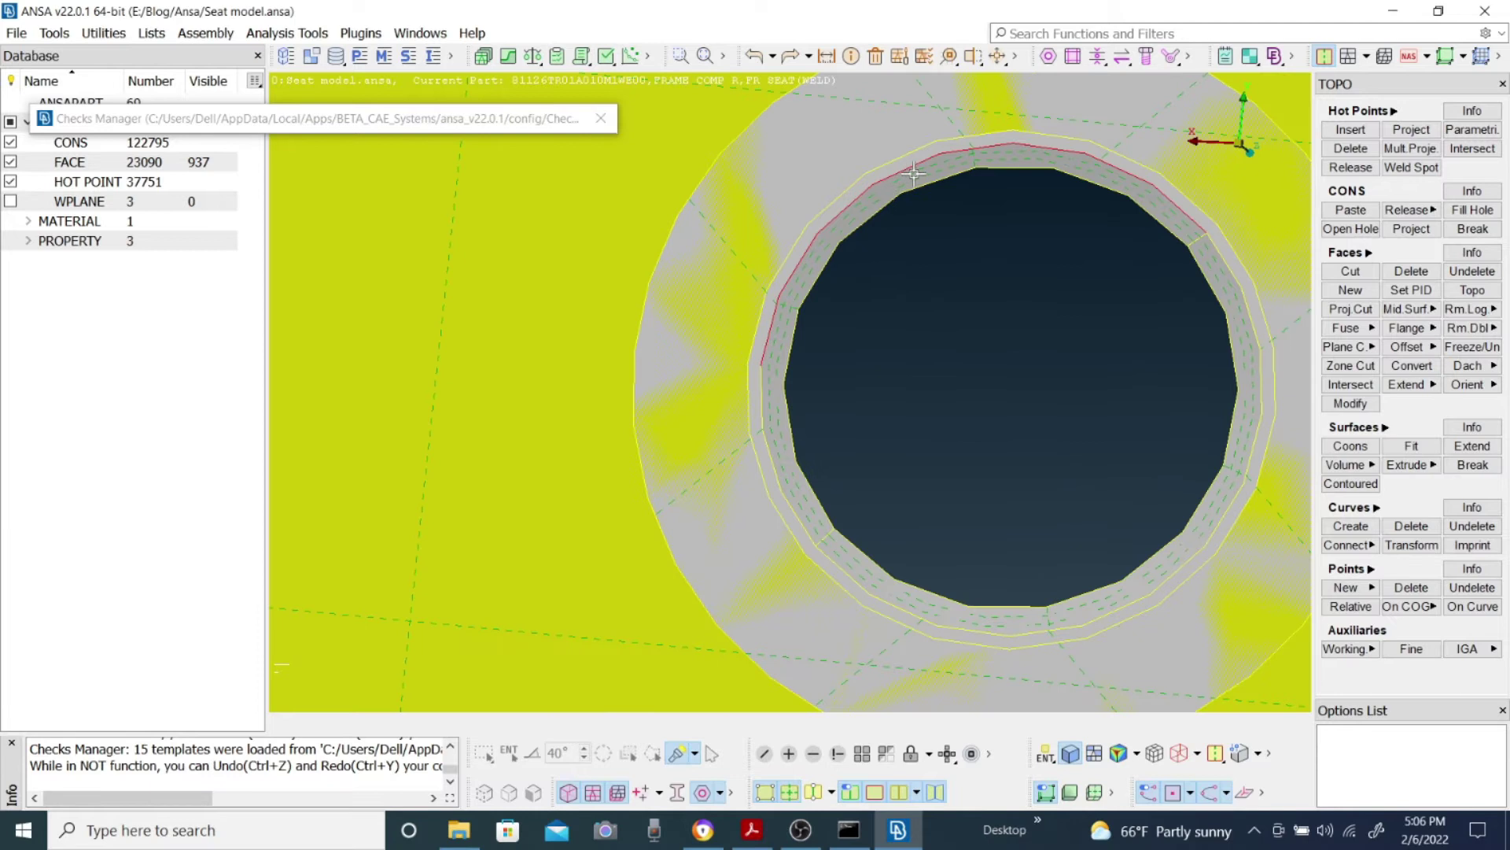
- Paste the remaining red con chain together along the upper part of the rim's inner edge
{"action": "left_click", "coordinate": [1351, 210]}
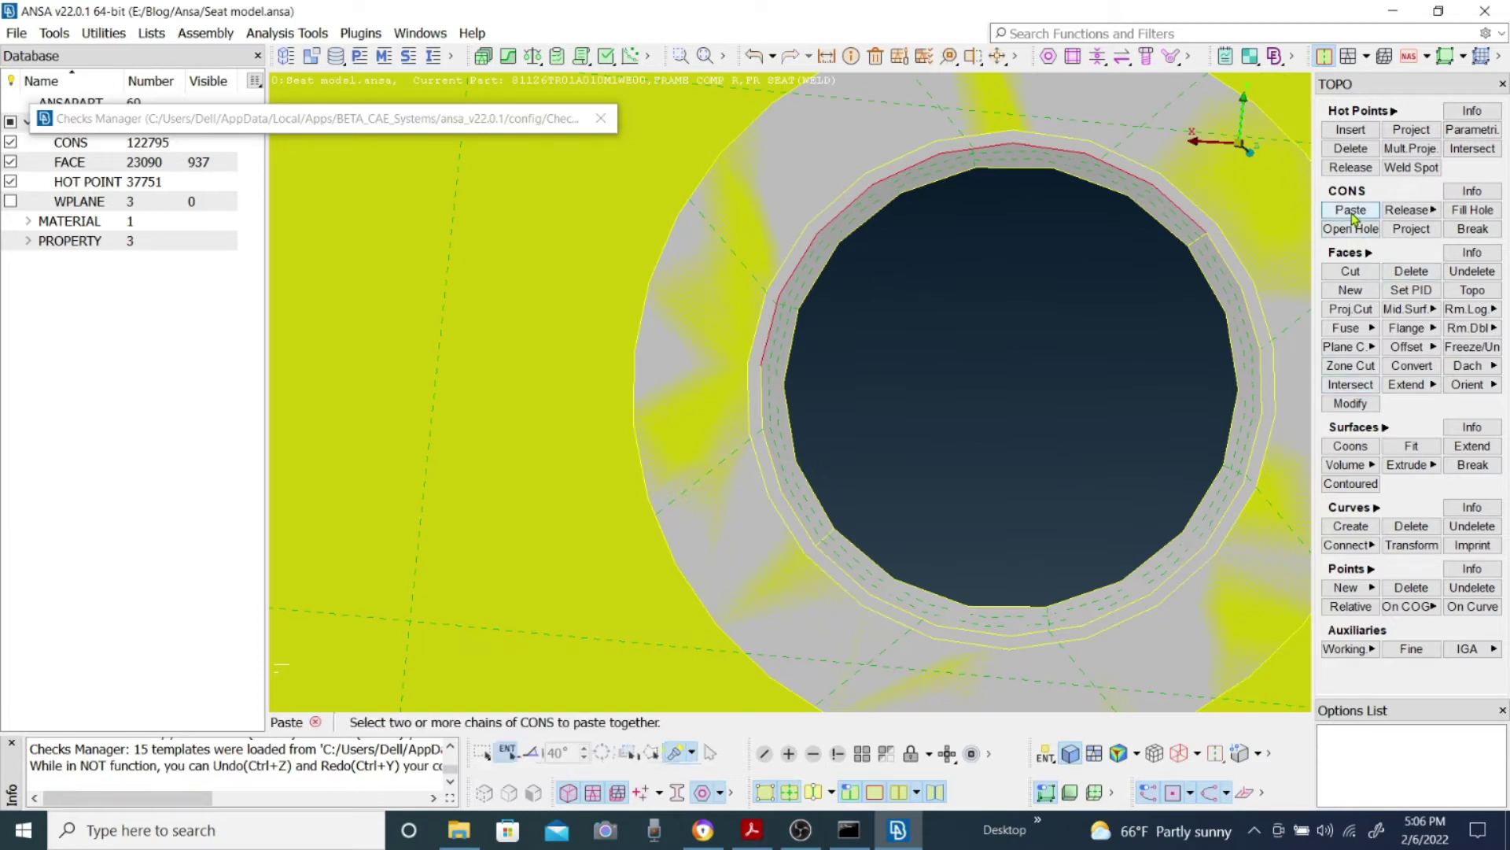
{"action": "left_click", "coordinate": [769, 326]}
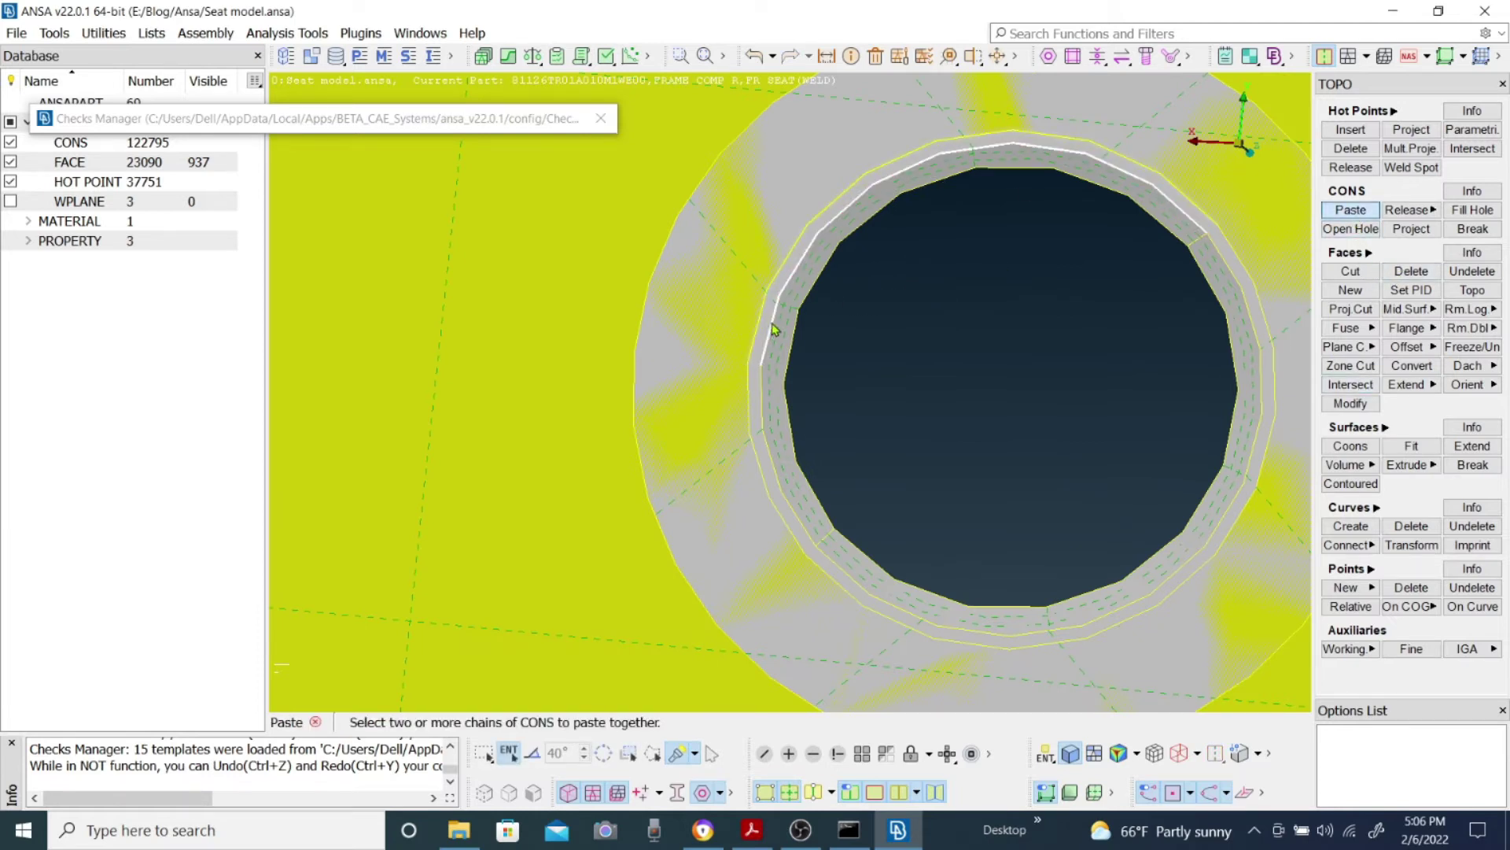
{"action": "middle_click", "coordinate": [801, 321]}
{"action": "scroll", "coordinate": [792, 398], "scroll_direction": "up", "scroll_amount": 3}
{"action": "middle_click_drag", "start_coordinate": [792, 398], "coordinate": [781, 583], "text": "ctrl"}
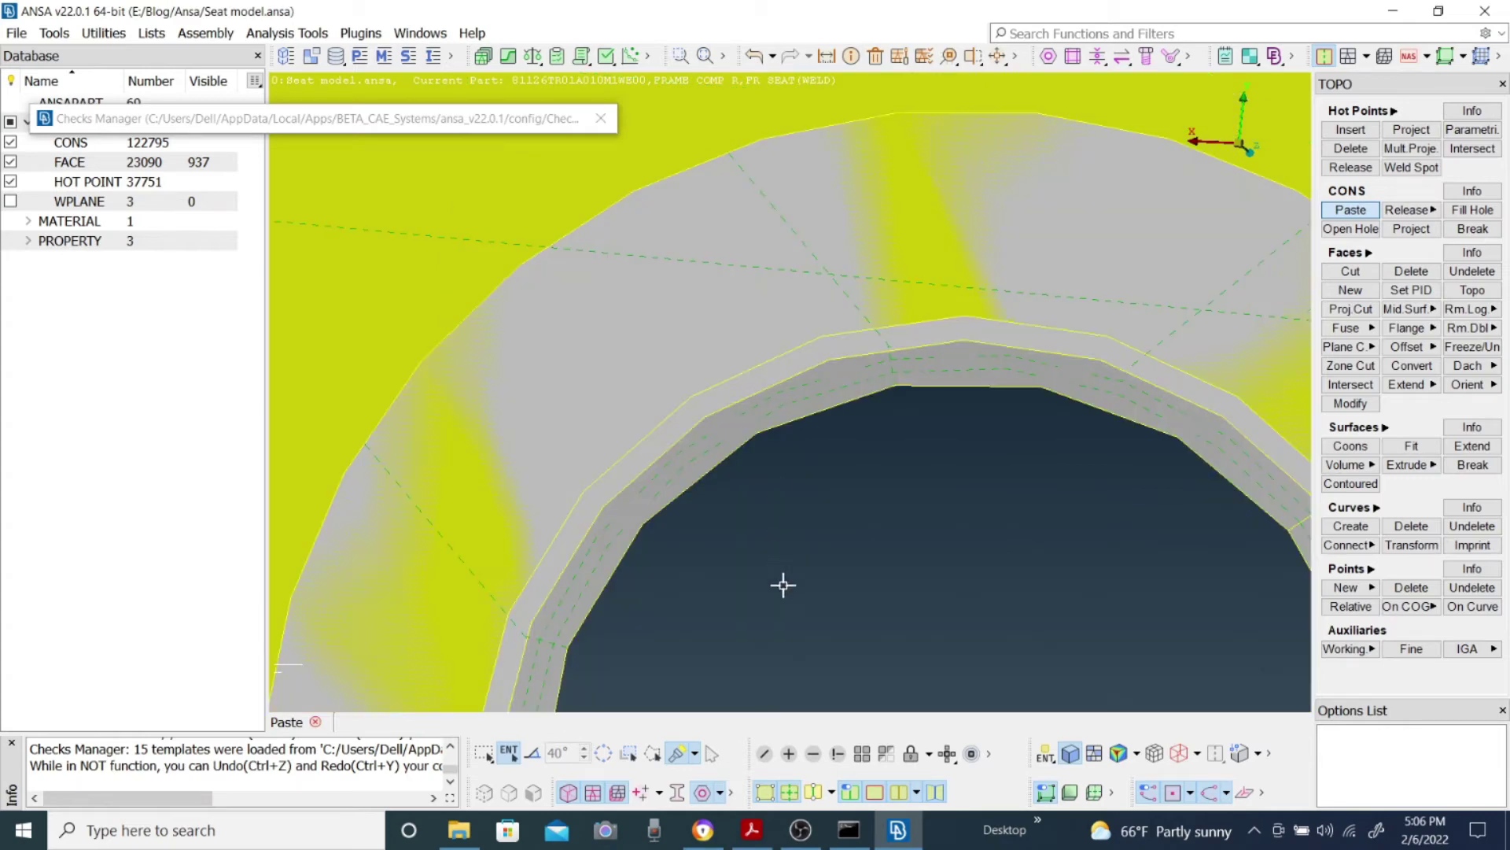
{"action": "scroll", "coordinate": [795, 381], "scroll_direction": "down", "scroll_amount": 5}
{"action": "mouse_move", "coordinate": [728, 458]}
{"action": "left_mouse_down", "text": "ctrl"}
{"action": "mouse_move", "coordinate": [708, 260]}
{"action": "mouse_move", "coordinate": [653, 212]}
{"action": "mouse_move", "coordinate": [732, 319]}
{"action": "mouse_move", "coordinate": [748, 423]}
{"action": "mouse_move", "coordinate": [730, 423]}
{"action": "left_mouse_up", "text": "ctrl"}
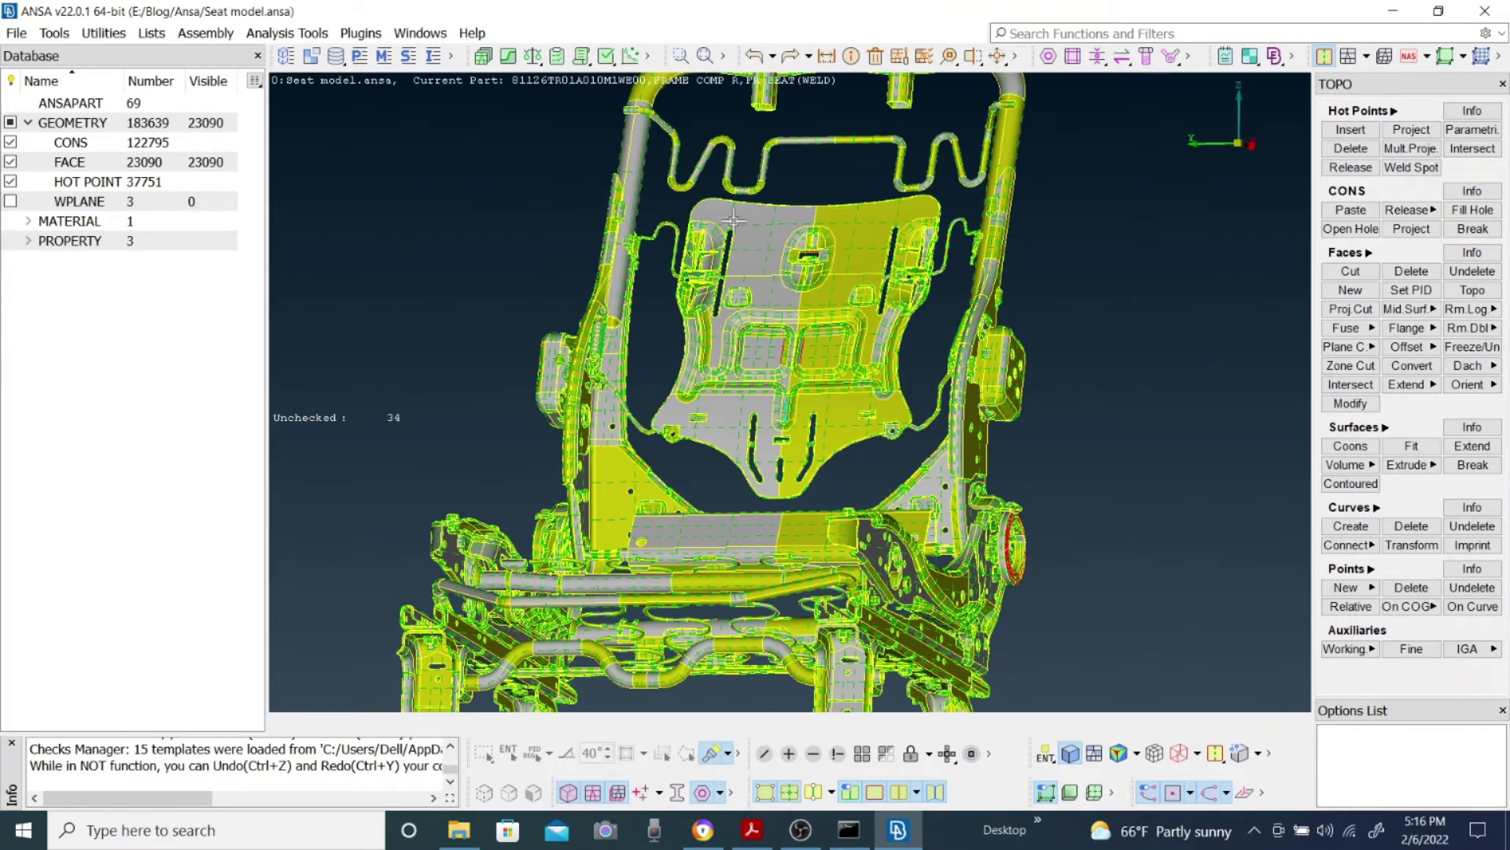
- Run the Geometry check on the visible full seat model with Triple Cons as the only active check
{"action": "left_click", "coordinate": [608, 59]}
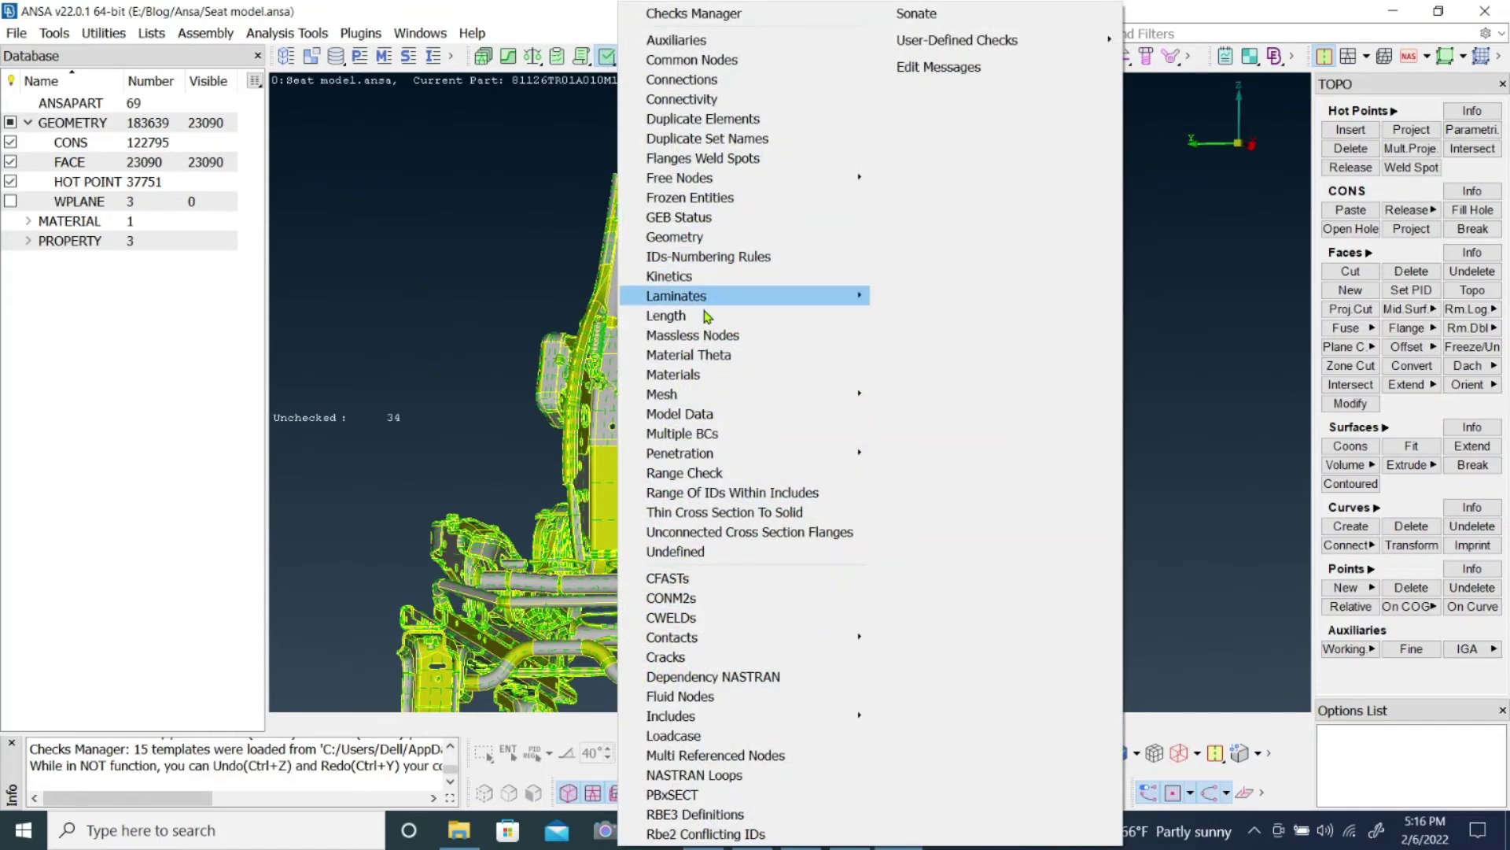
{"action": "left_click", "coordinate": [690, 237]}
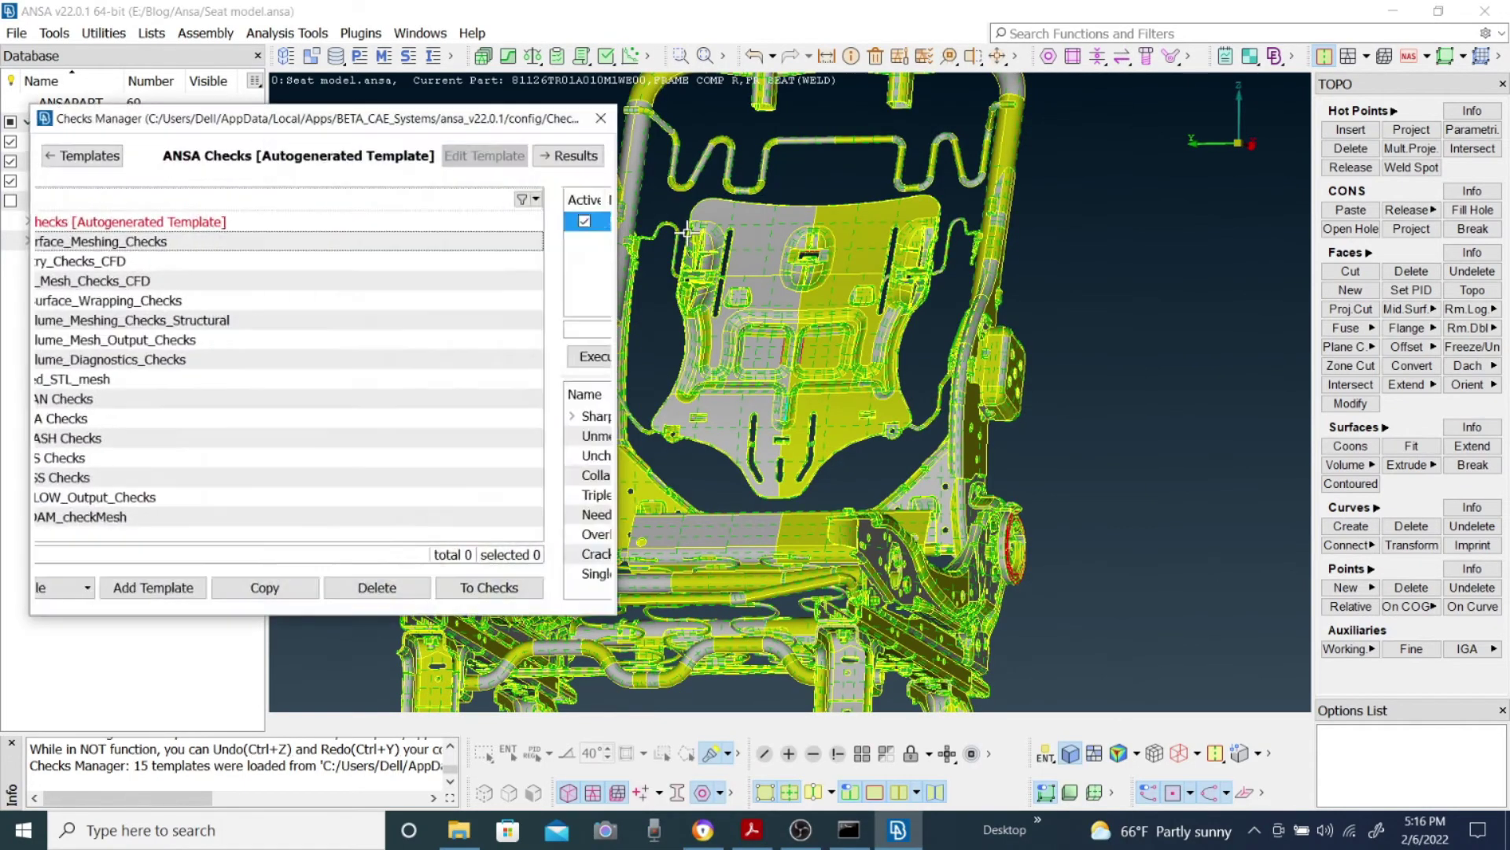
{"action": "left_click", "coordinate": [196, 499]}
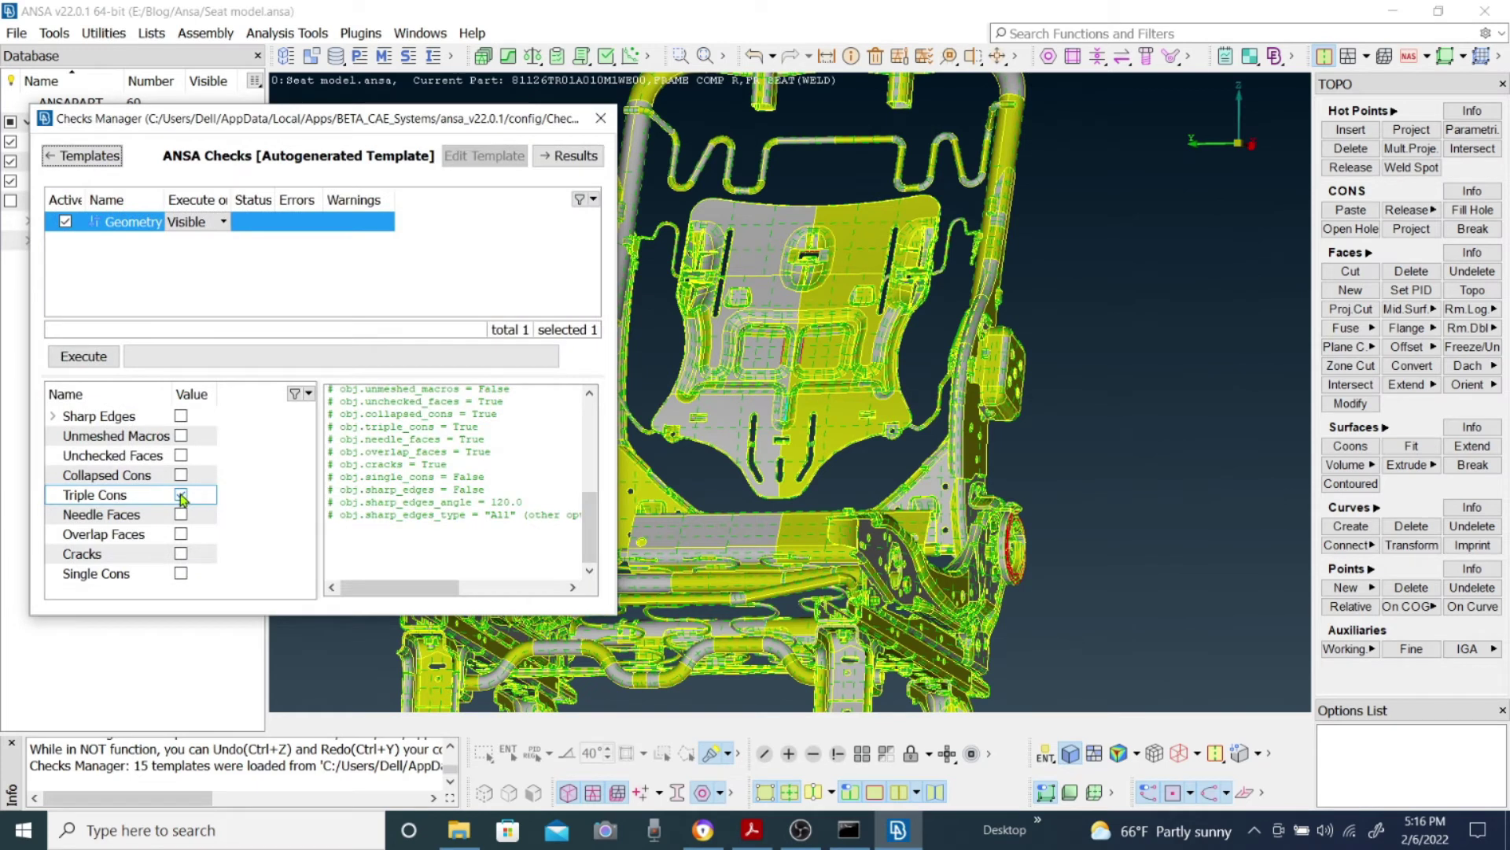
{"action": "left_click", "coordinate": [81, 355]}
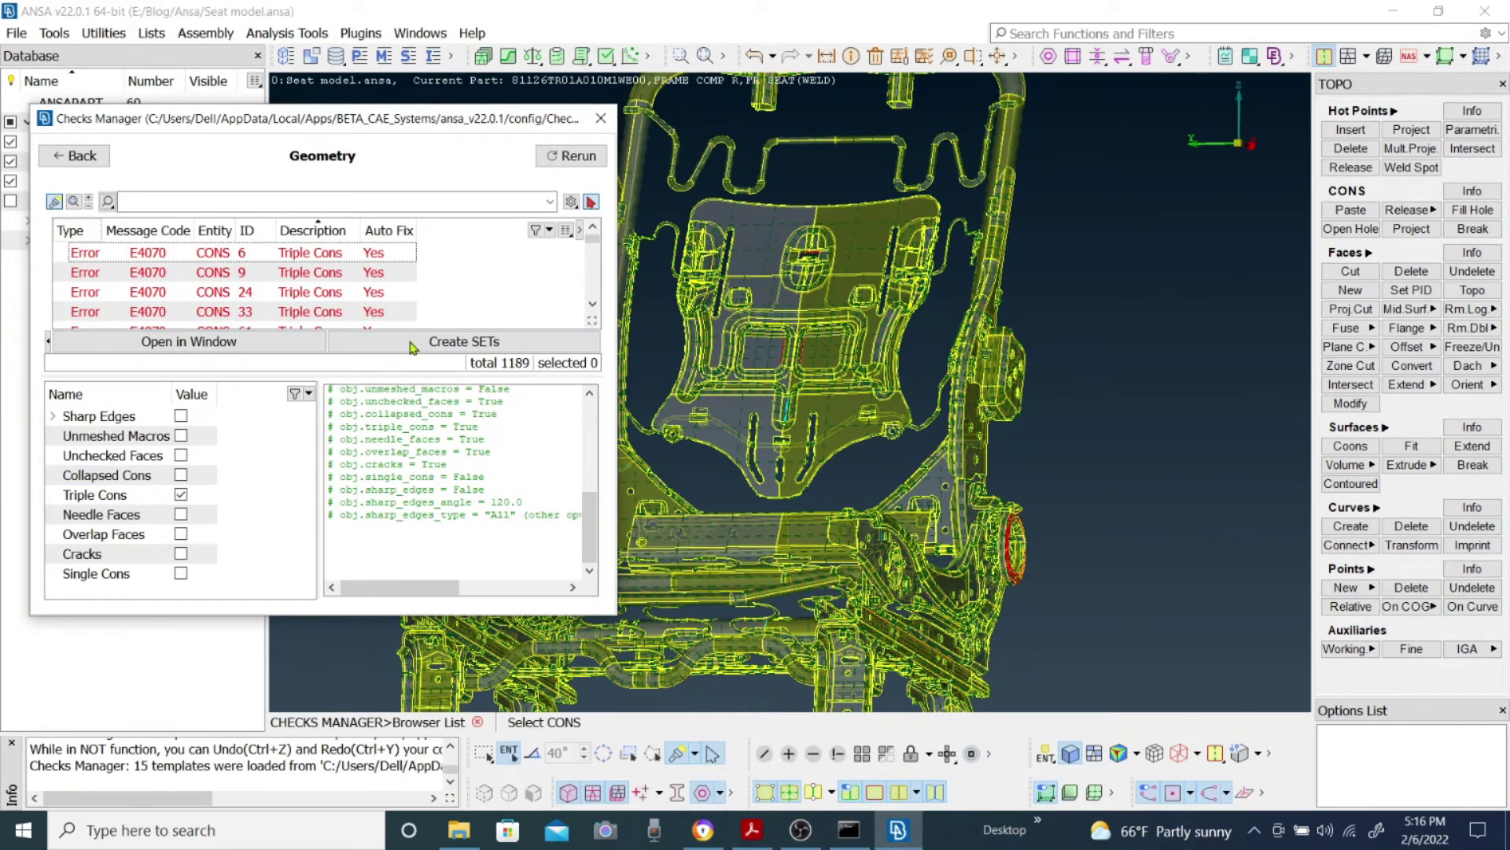
- Select all reported triple cons errors and examine the highlighted cons on the backrest panel's central rib
{"action": "left_click", "coordinate": [347, 258]}
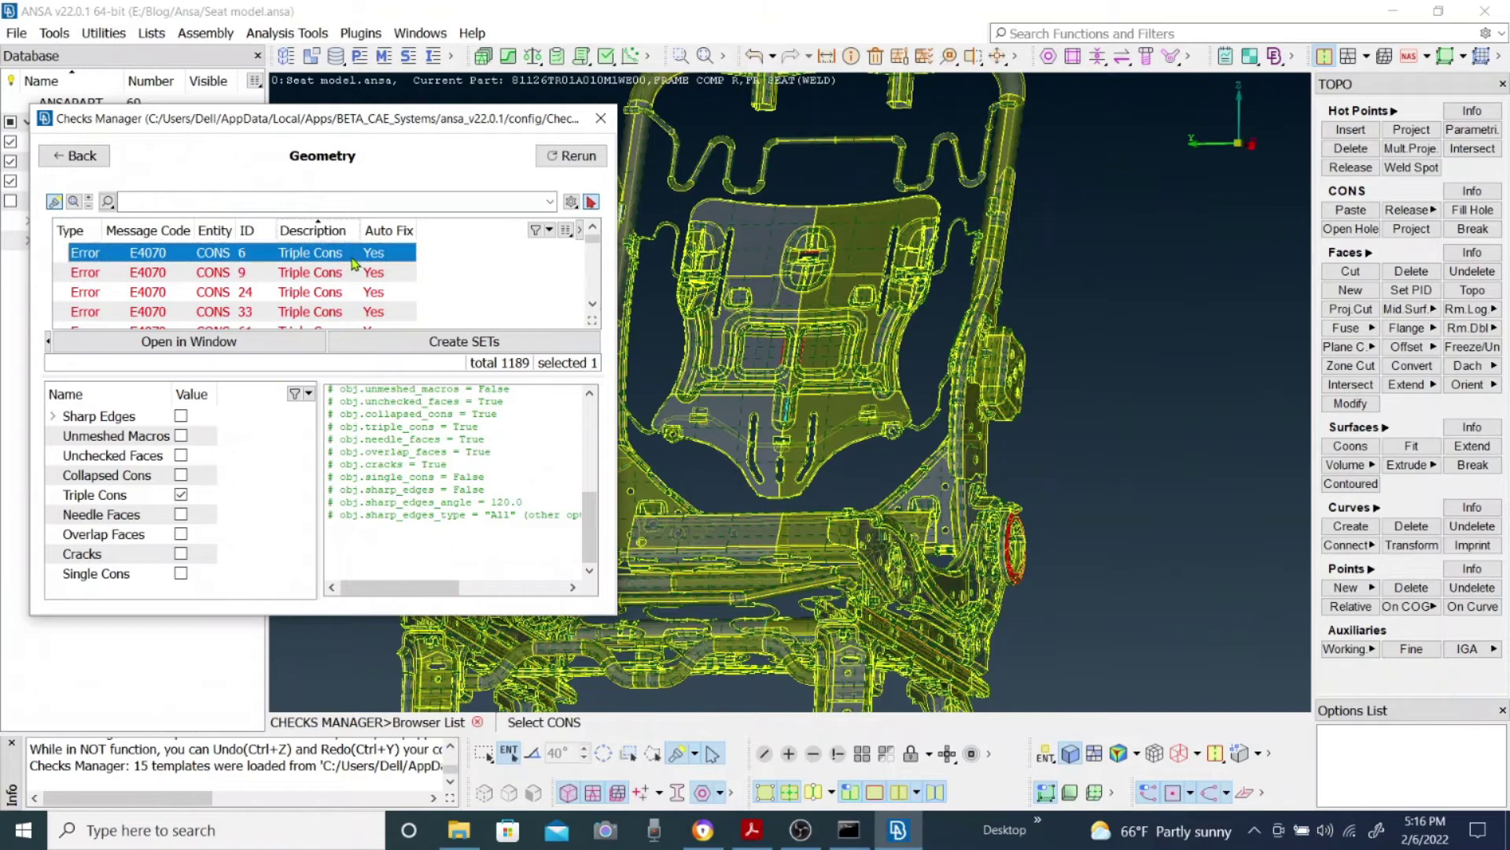
{"action": "key", "text": "ctrl+a"}
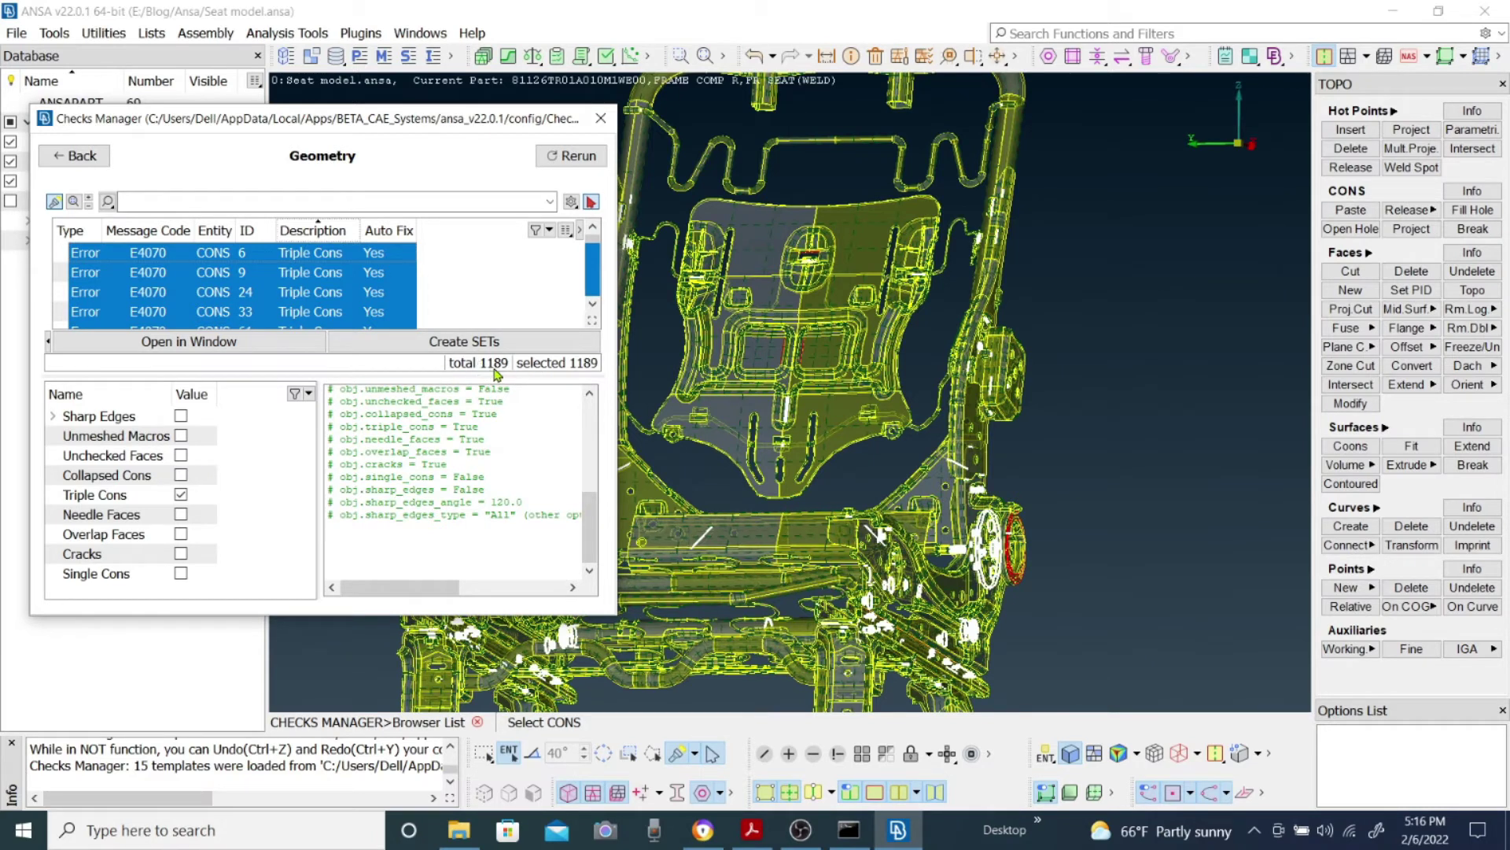
{"action": "scroll", "coordinate": [787, 413], "scroll_direction": "up", "scroll_amount": 5}
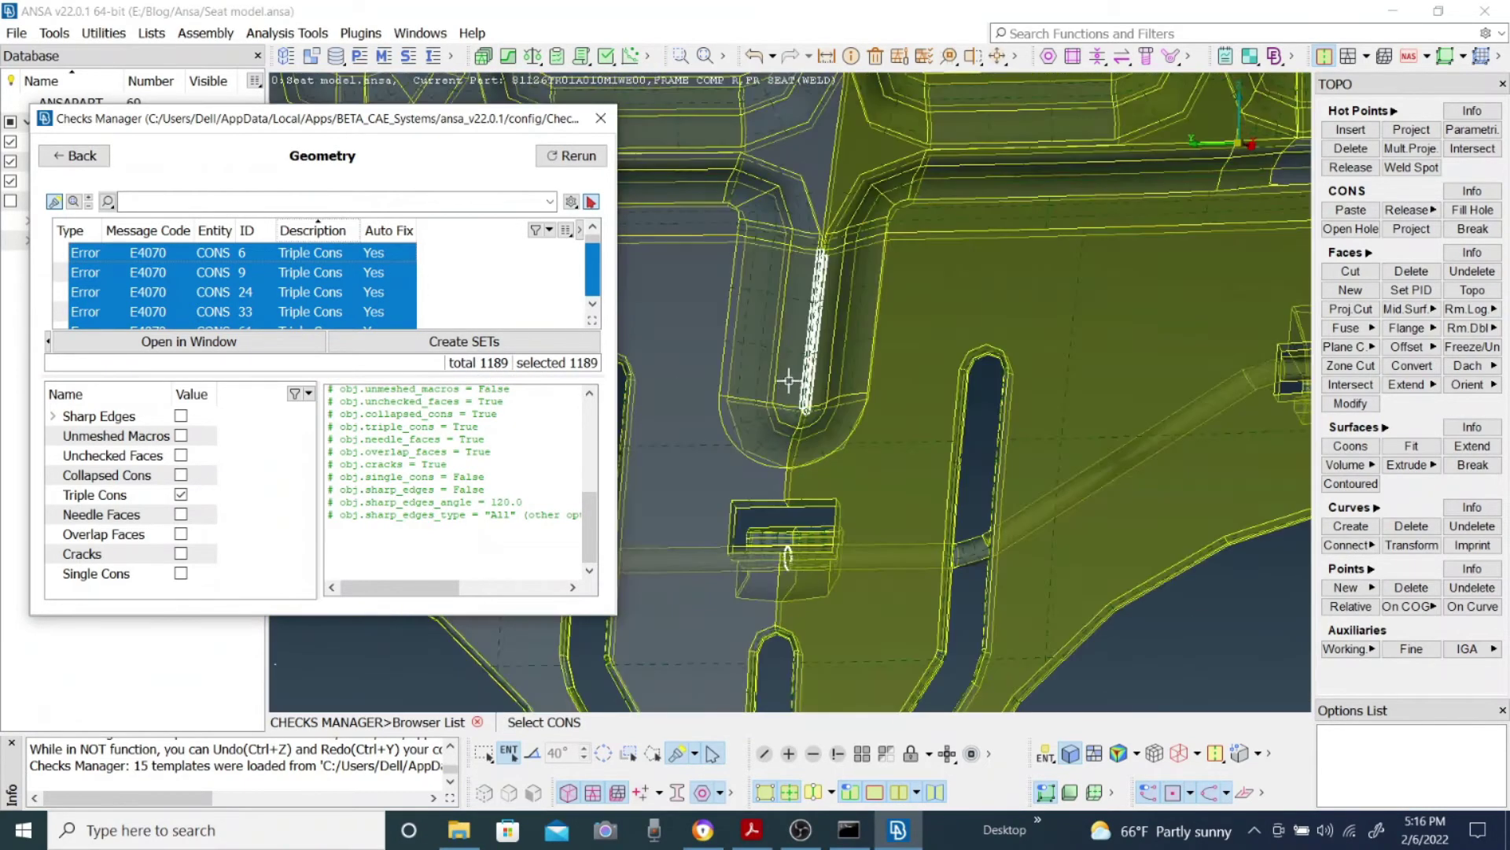
{"action": "scroll", "coordinate": [791, 391], "scroll_direction": "up", "scroll_amount": 3}
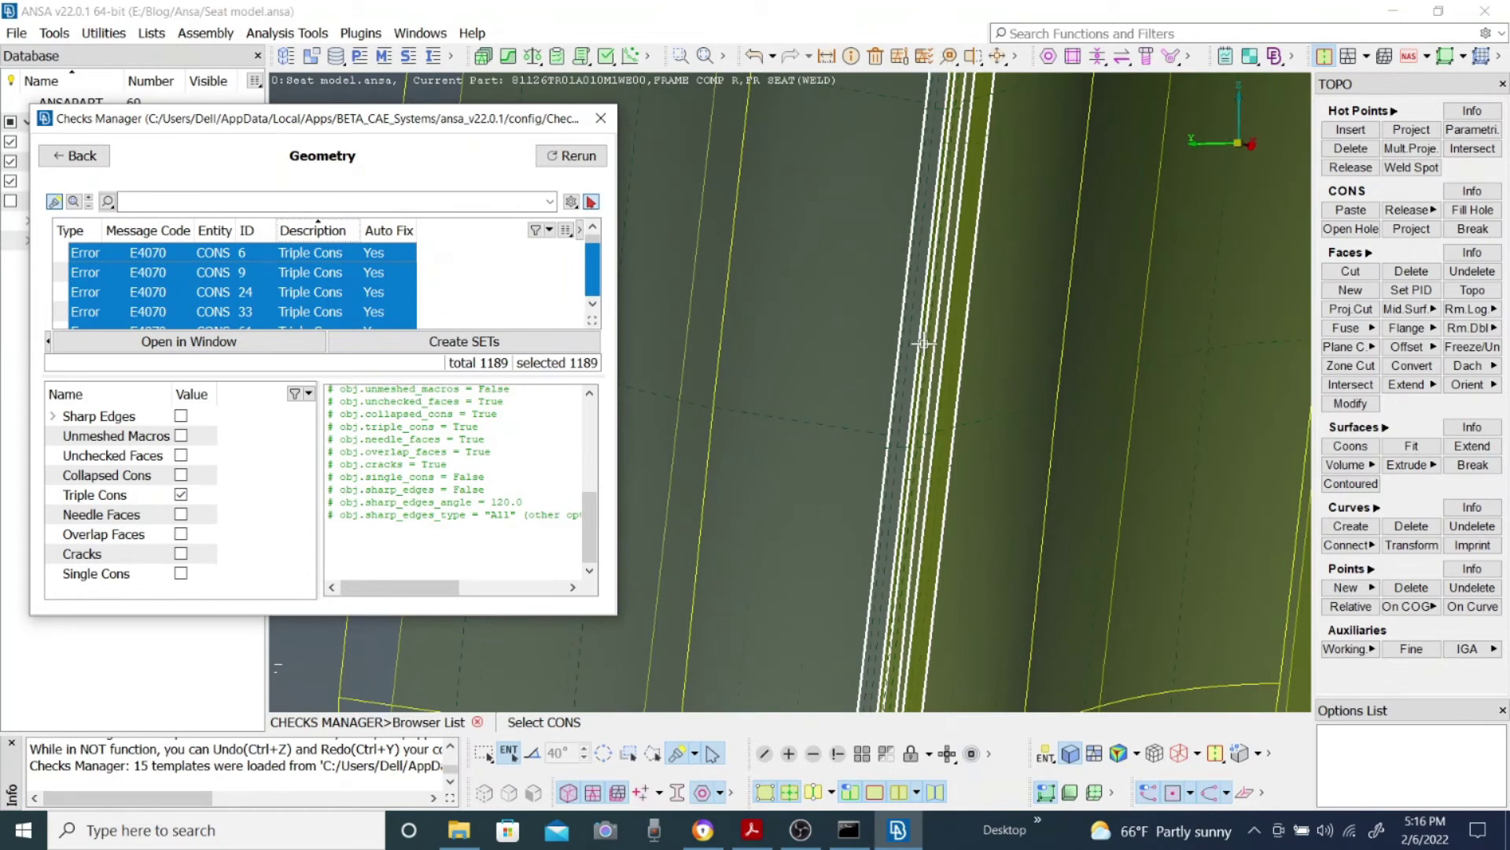
{"action": "scroll", "coordinate": [791, 391], "scroll_direction": "down", "scroll_amount": 5}
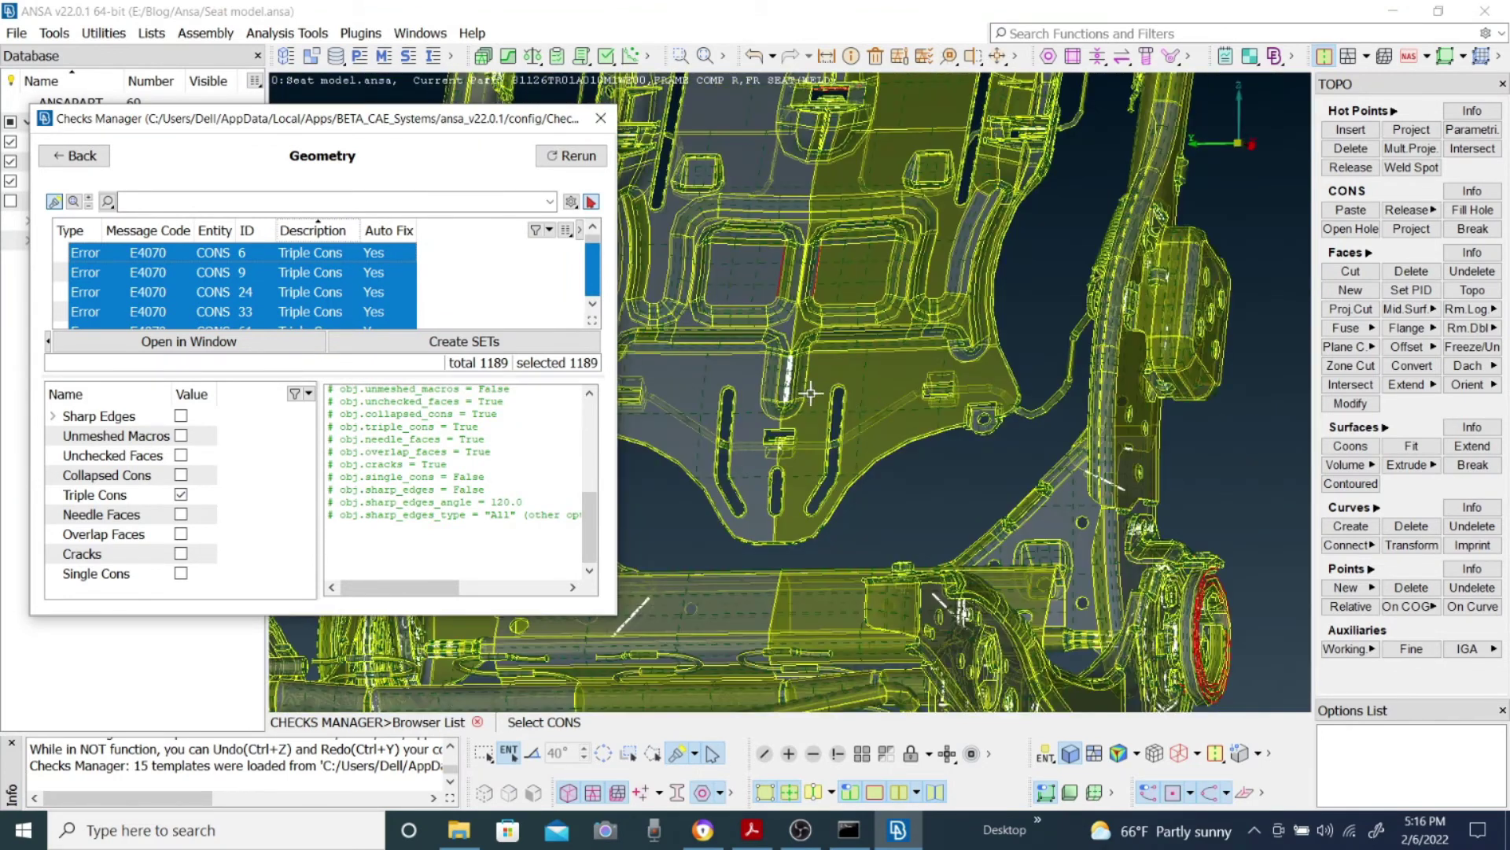
{"action": "scroll", "coordinate": [790, 391], "scroll_direction": "up", "scroll_amount": 3}
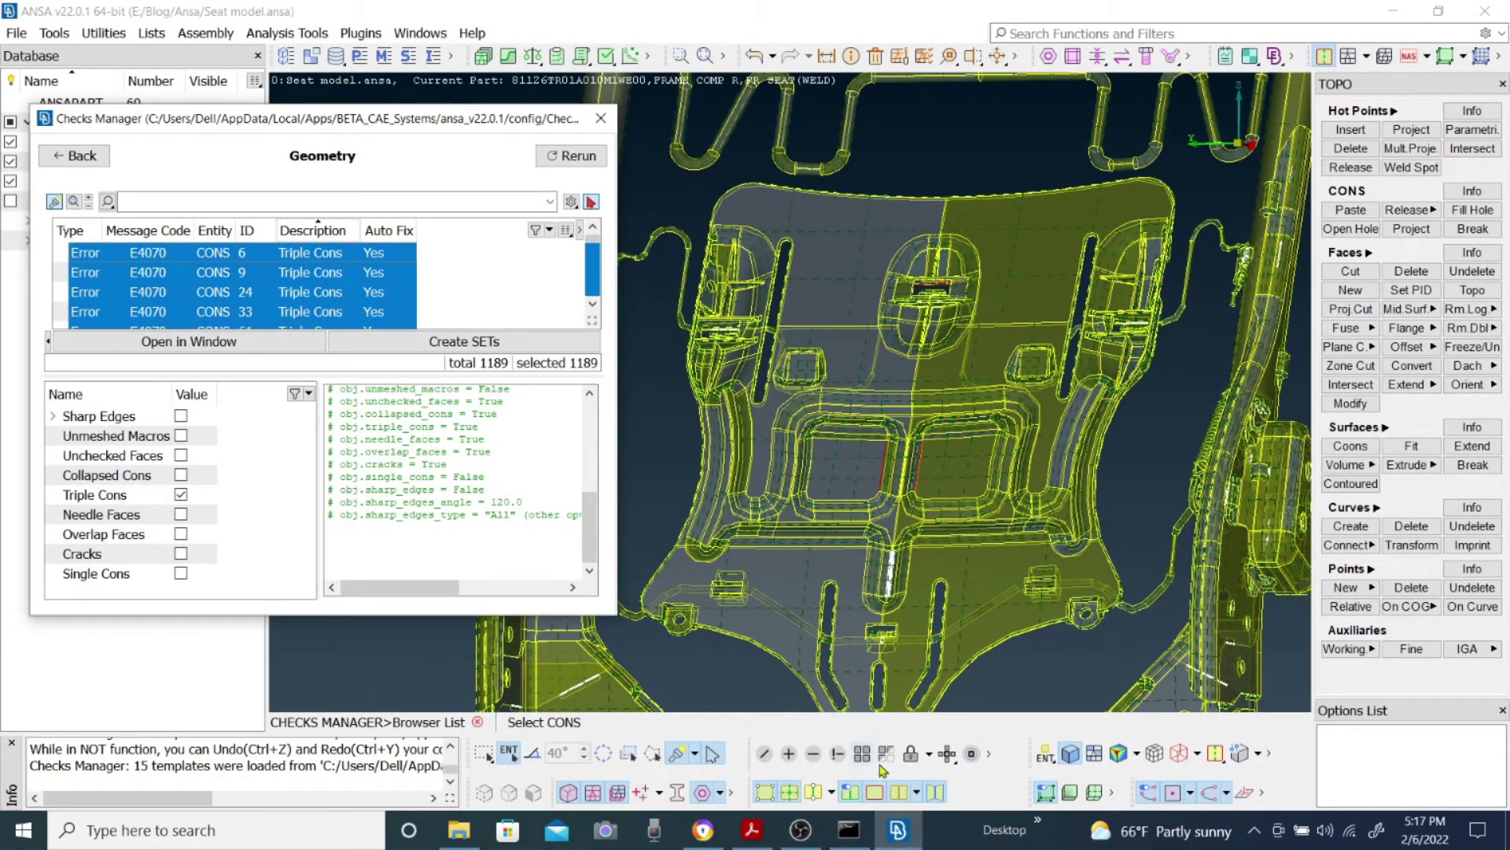
- Hide the picked face set on the backrest panel's window area with Not, and examine the cons along the central rib's narrow groove
{"action": "left_click", "coordinate": [839, 755]}
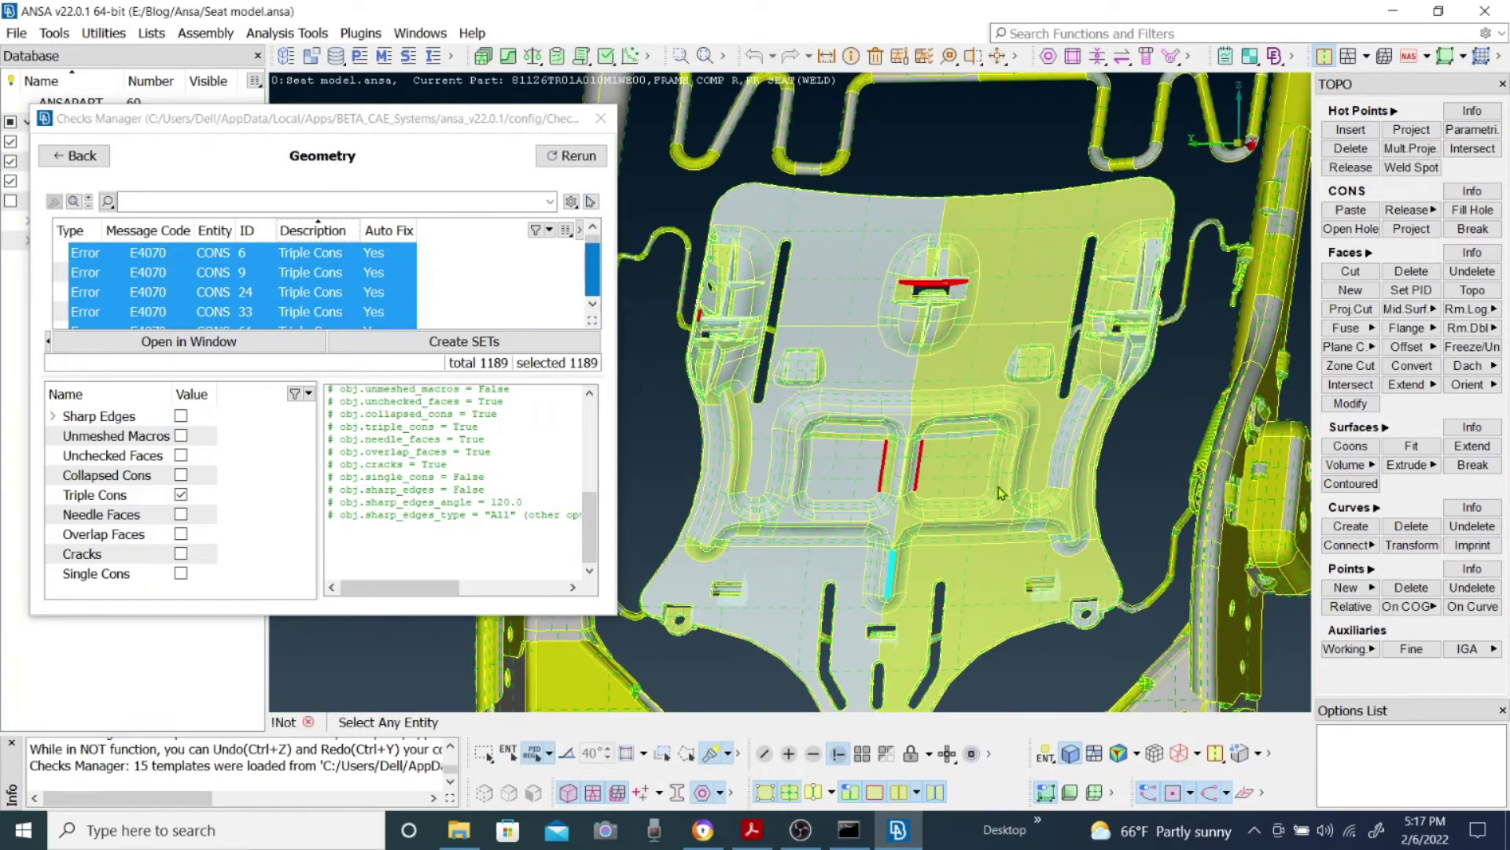
{"action": "left_click", "coordinate": [964, 468]}
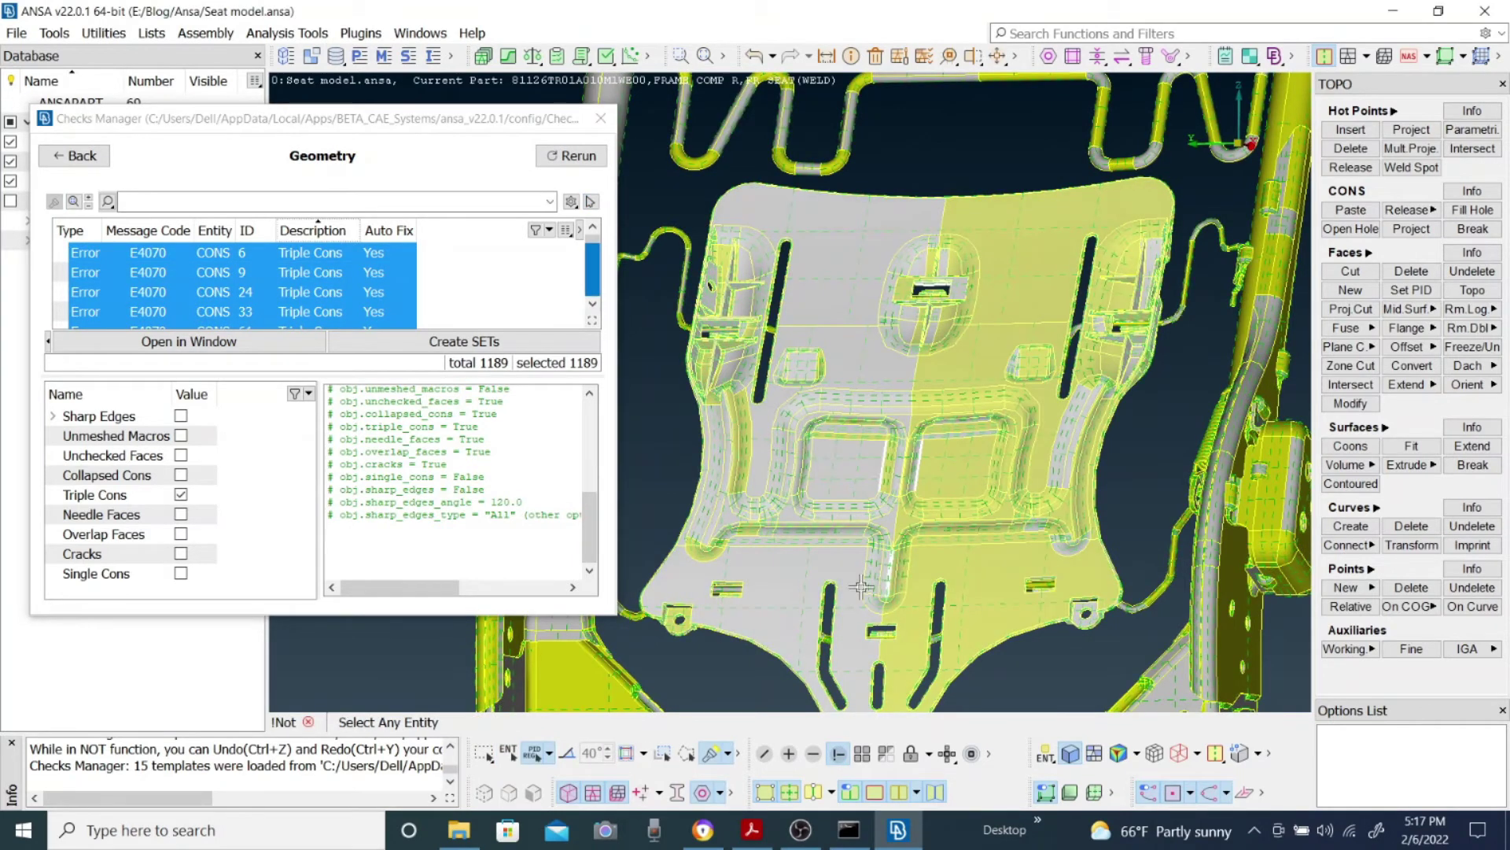
{"action": "scroll", "coordinate": [863, 586], "scroll_direction": "up", "scroll_amount": 5}
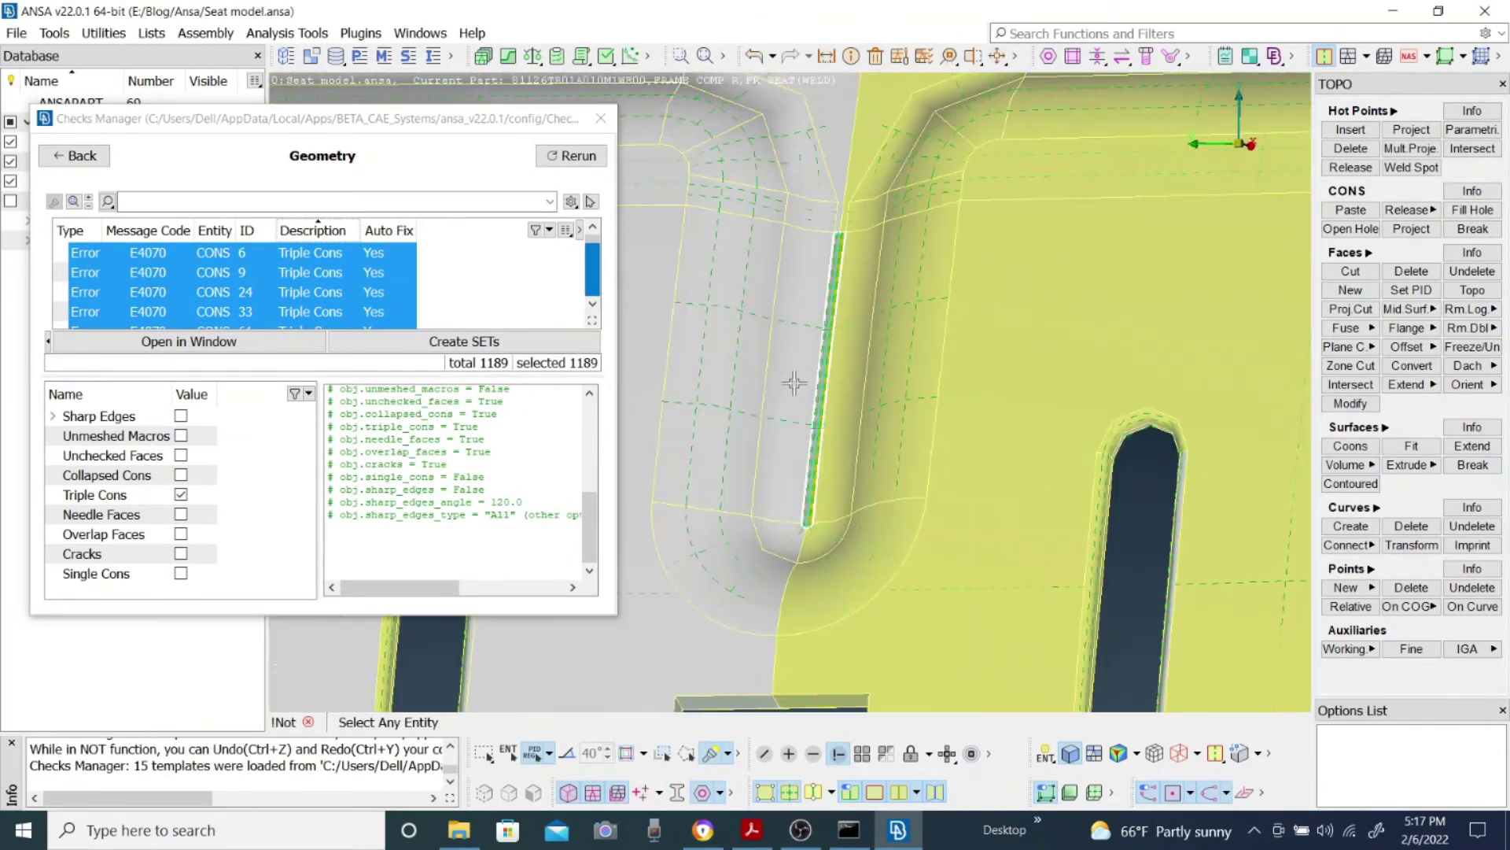
{"action": "scroll", "coordinate": [859, 419], "scroll_direction": "up", "scroll_amount": 4}
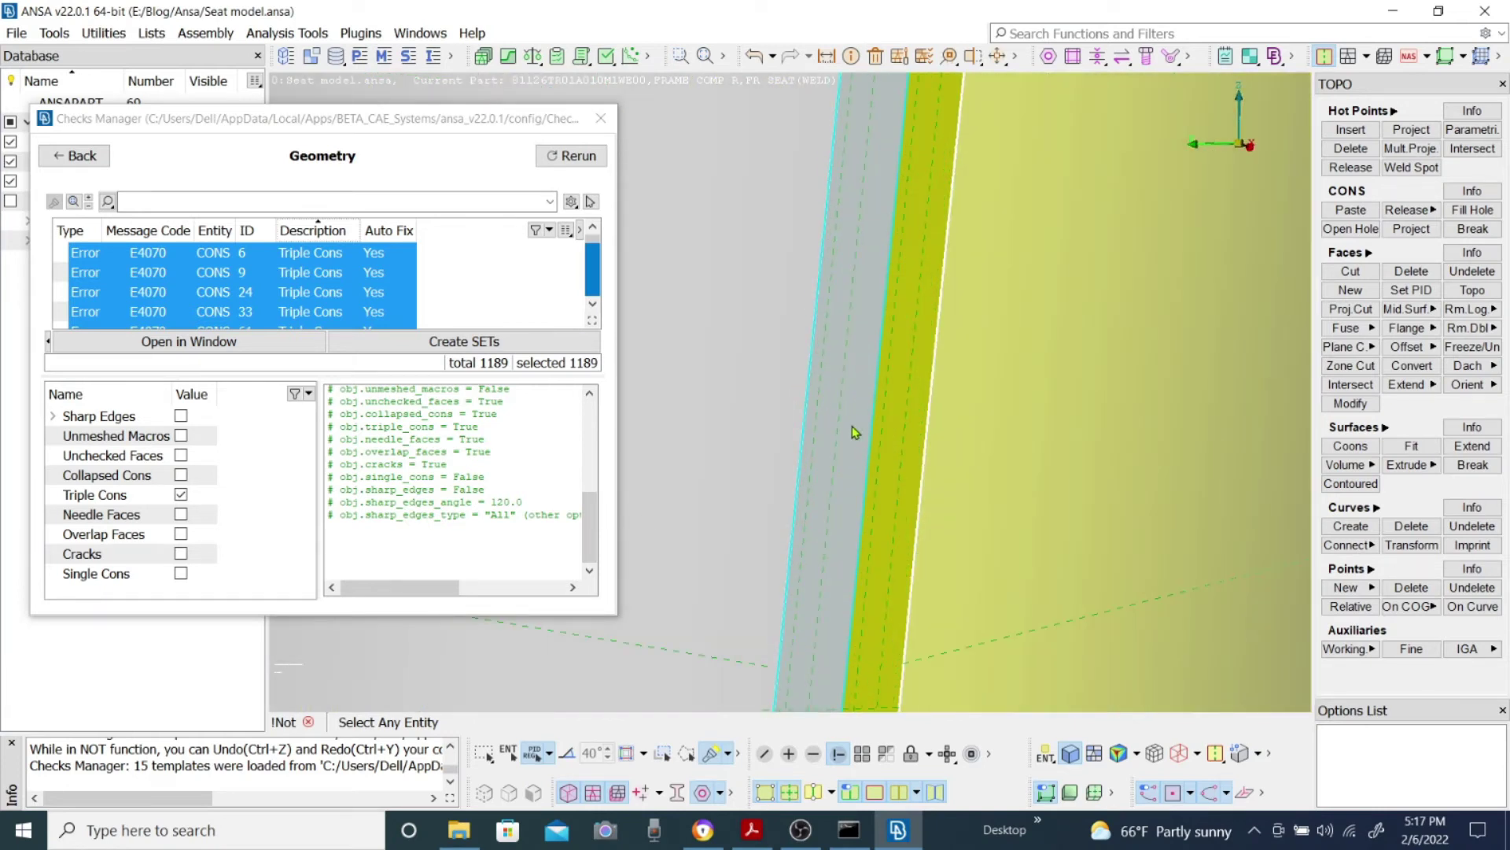
{"action": "scroll", "coordinate": [857, 440], "scroll_direction": "up", "scroll_amount": 1}
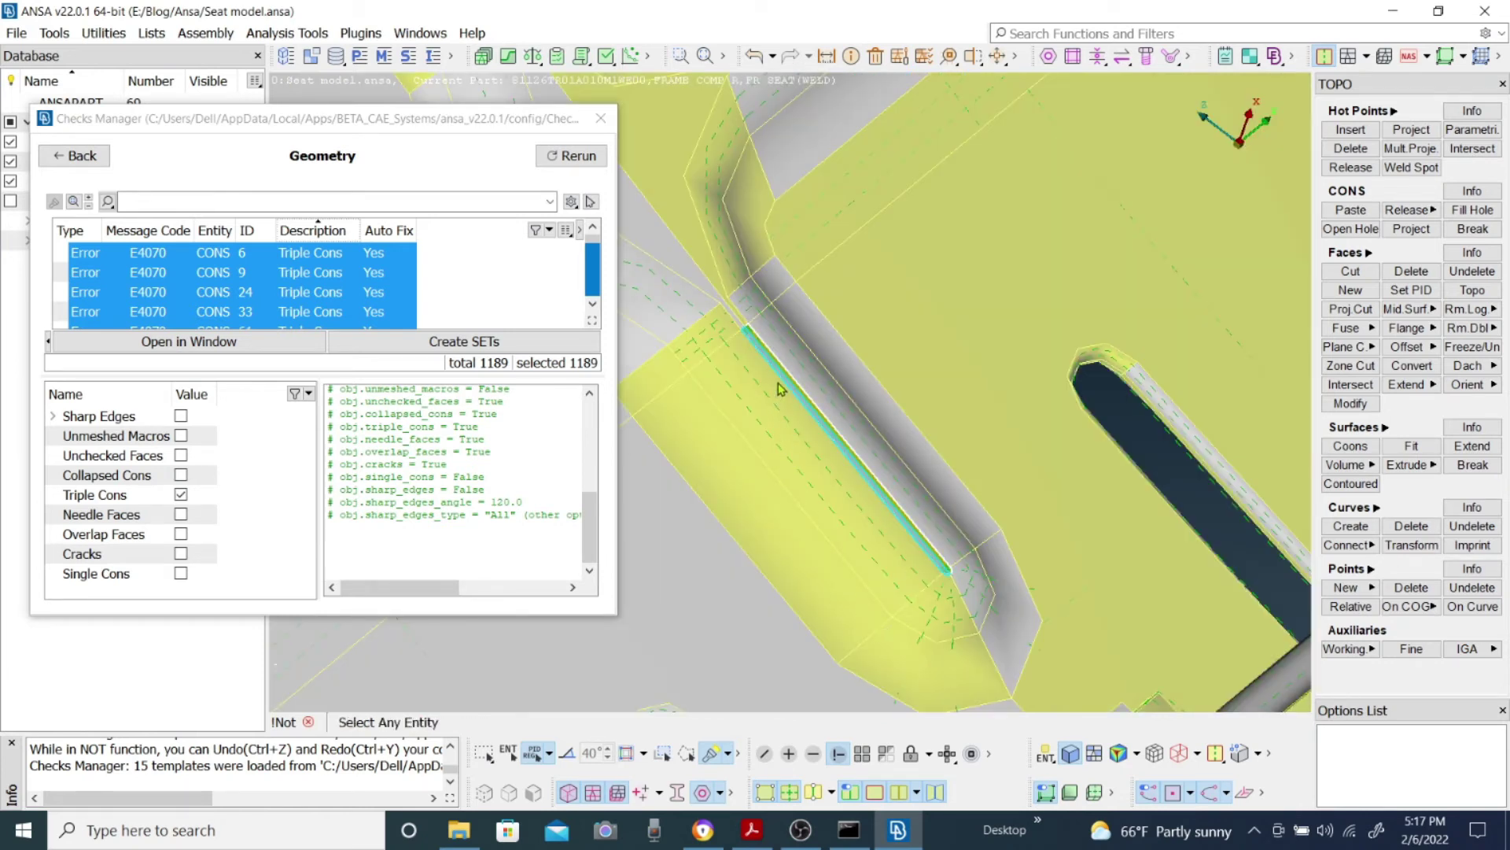
- Examine the backrest panel's inner windows and the narrow faces along the central rib for triple cons
{"action": "scroll", "coordinate": [881, 520], "scroll_direction": "down", "scroll_amount": 5}
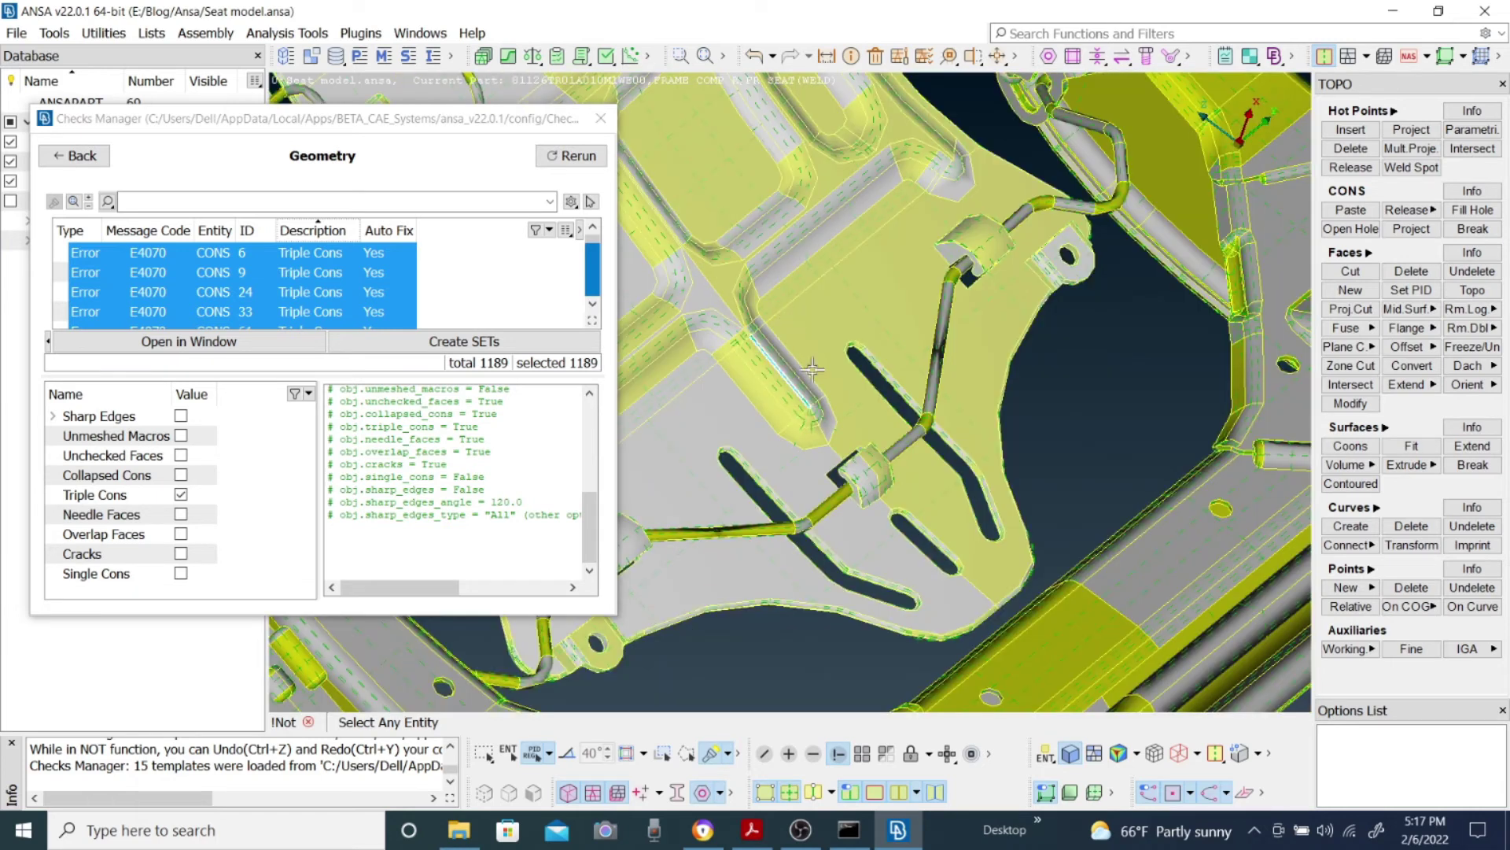
{"action": "scroll", "coordinate": [832, 411], "scroll_direction": "down", "scroll_amount": 6}
{"action": "left_click_drag", "start_coordinate": [815, 334], "coordinate": [912, 302], "text": "ctrl"}
{"action": "scroll", "coordinate": [789, 392], "scroll_direction": "up", "scroll_amount": 6}
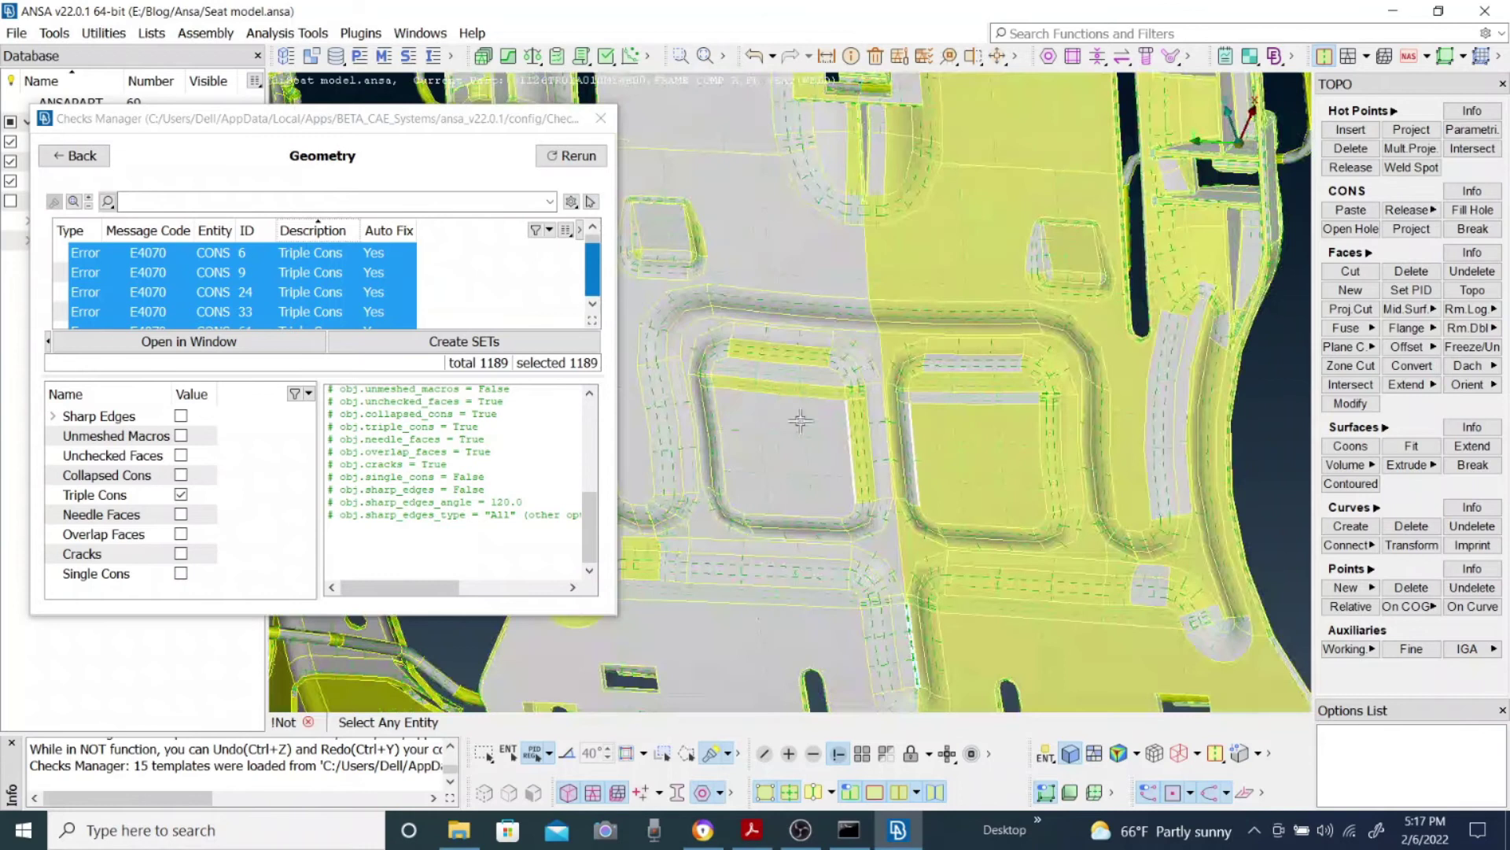
{"action": "scroll", "coordinate": [900, 416], "scroll_direction": "down", "scroll_amount": 5}
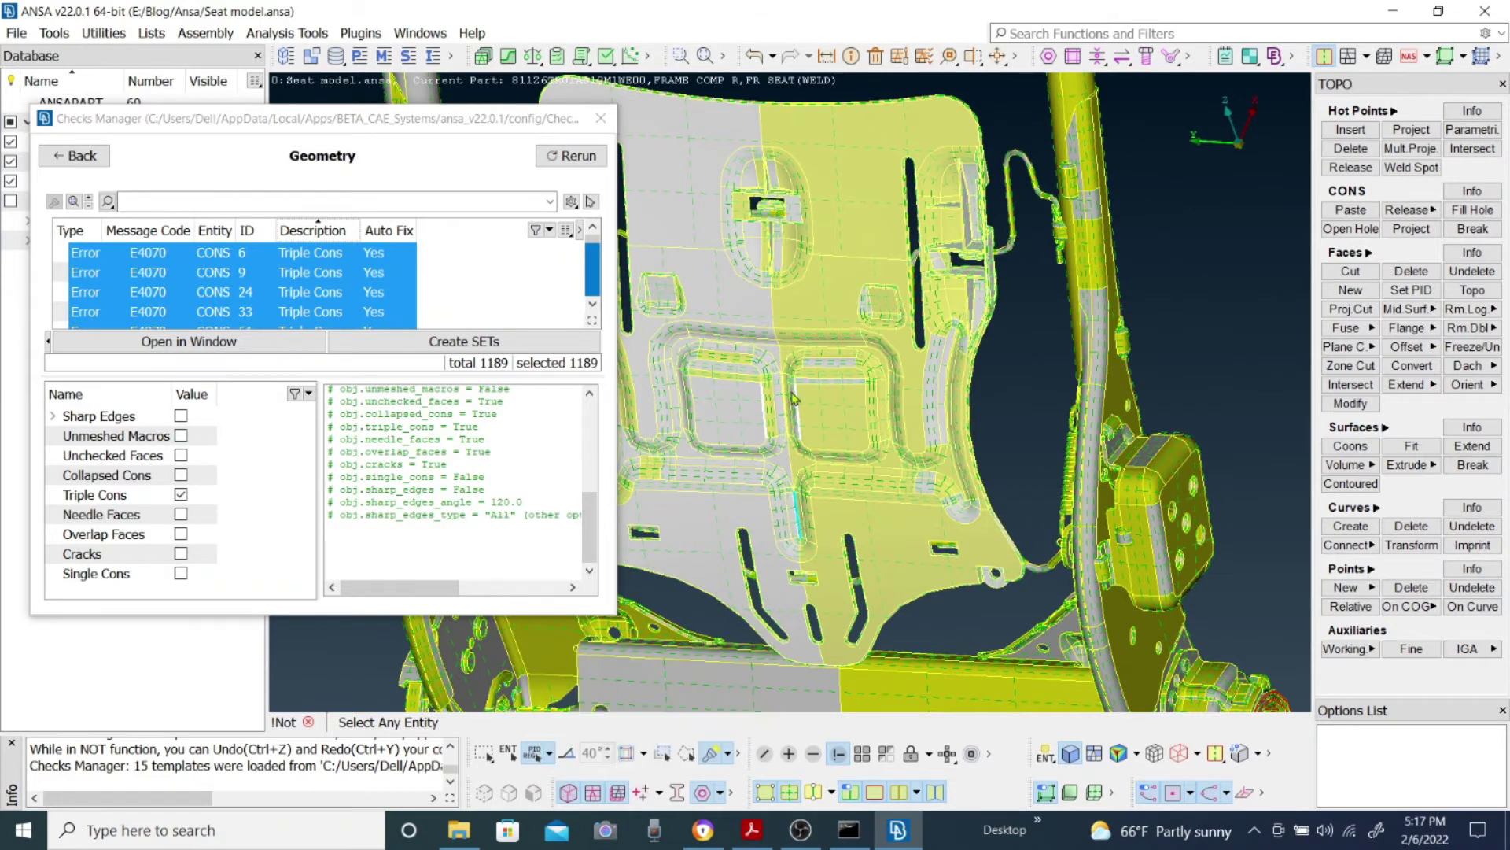
{"action": "scroll", "coordinate": [793, 399], "scroll_direction": "up", "scroll_amount": 8}
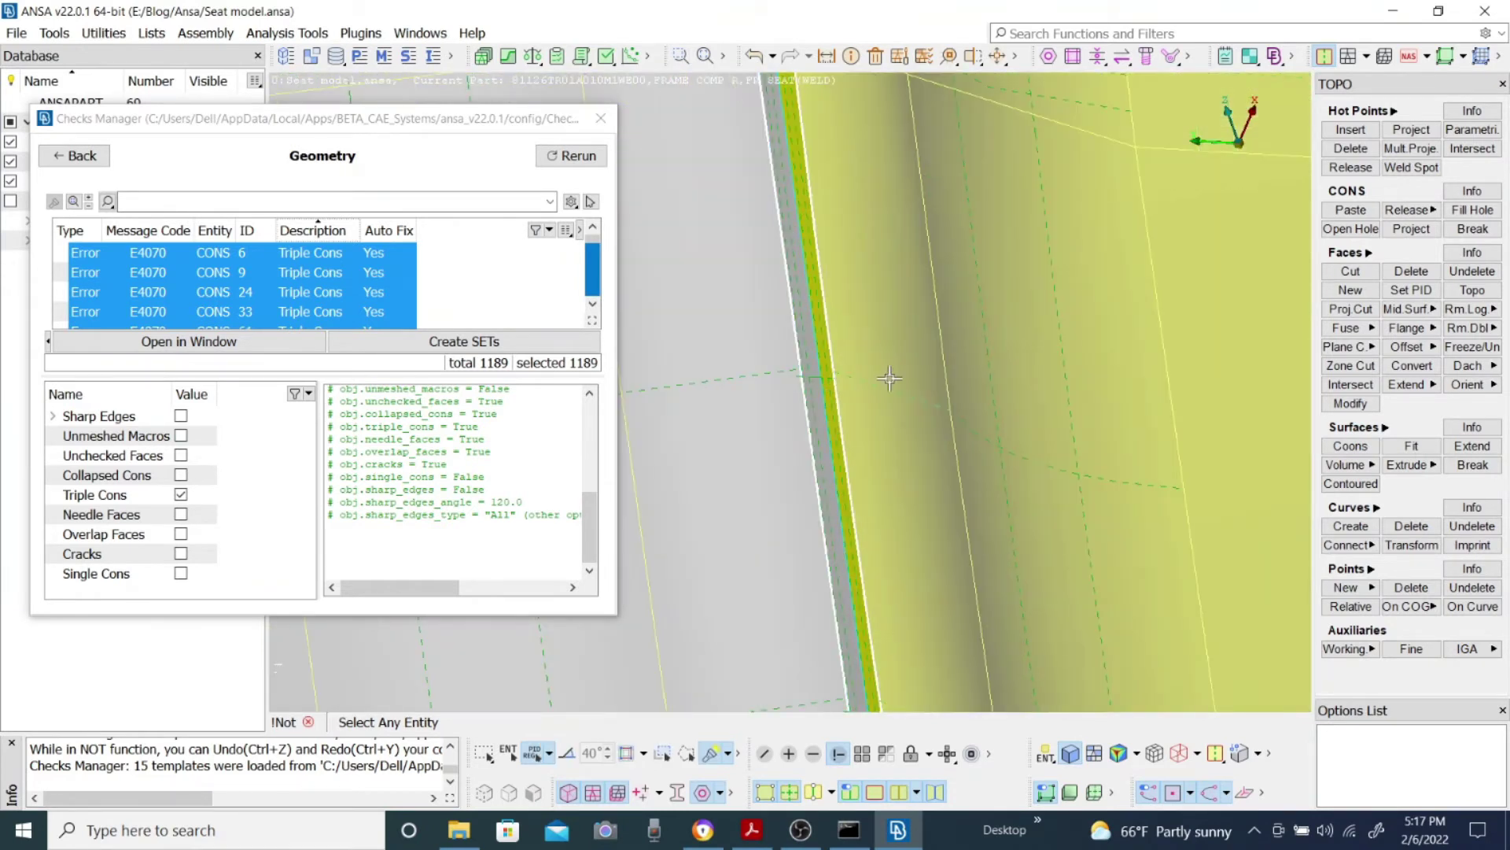
{"action": "scroll", "coordinate": [890, 378], "scroll_direction": "up", "scroll_amount": 2}
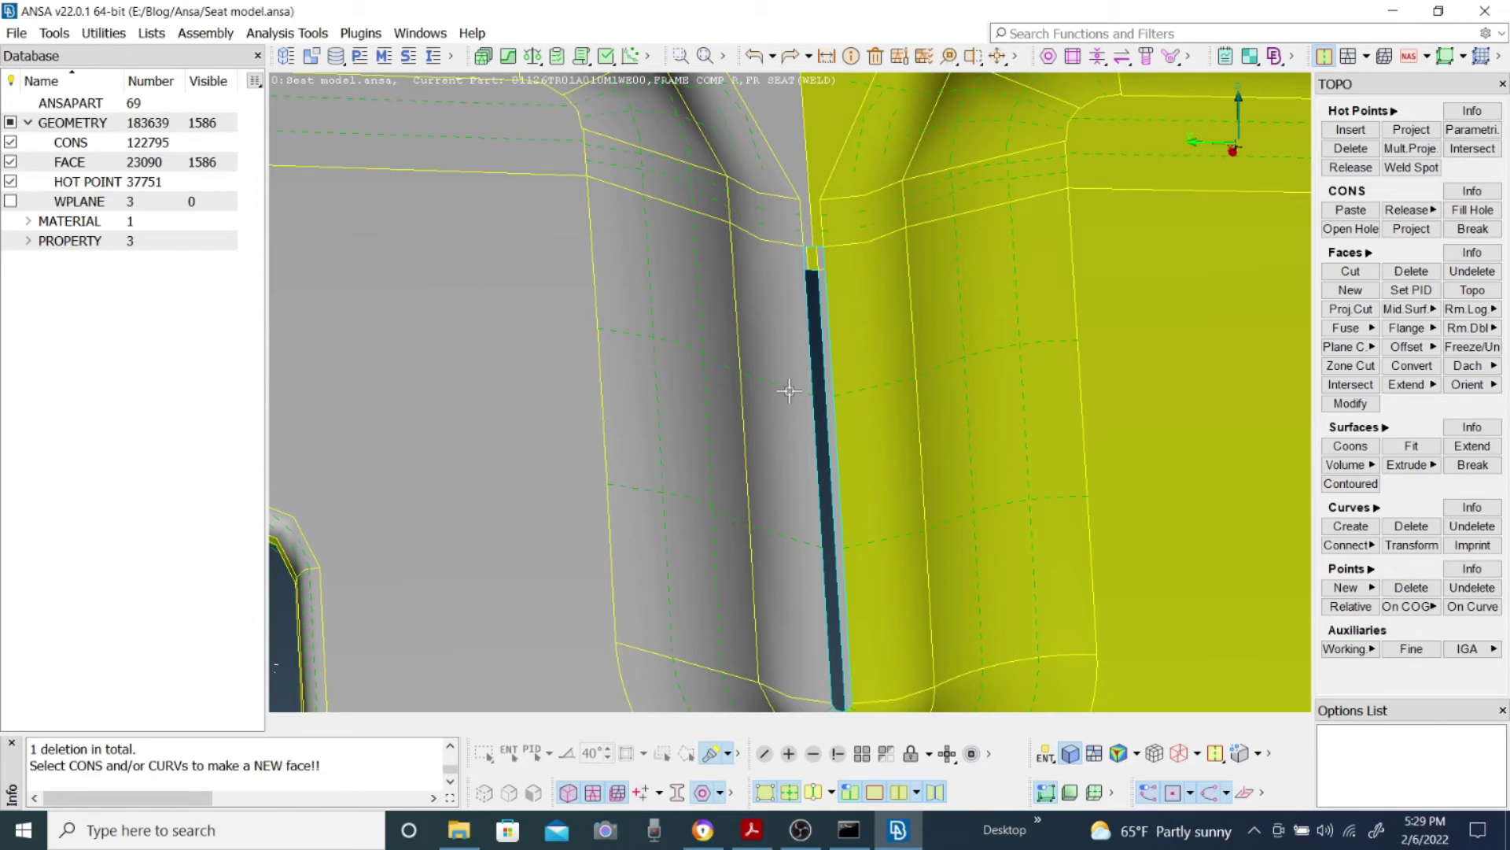
- Release the triple cons around the narrow slot in the central rib, including its upper end, long sides and rounded lower end
{"action": "left_click", "coordinate": [1391, 211]}
{"action": "scroll", "coordinate": [794, 323], "scroll_direction": "up", "scroll_amount": 3}
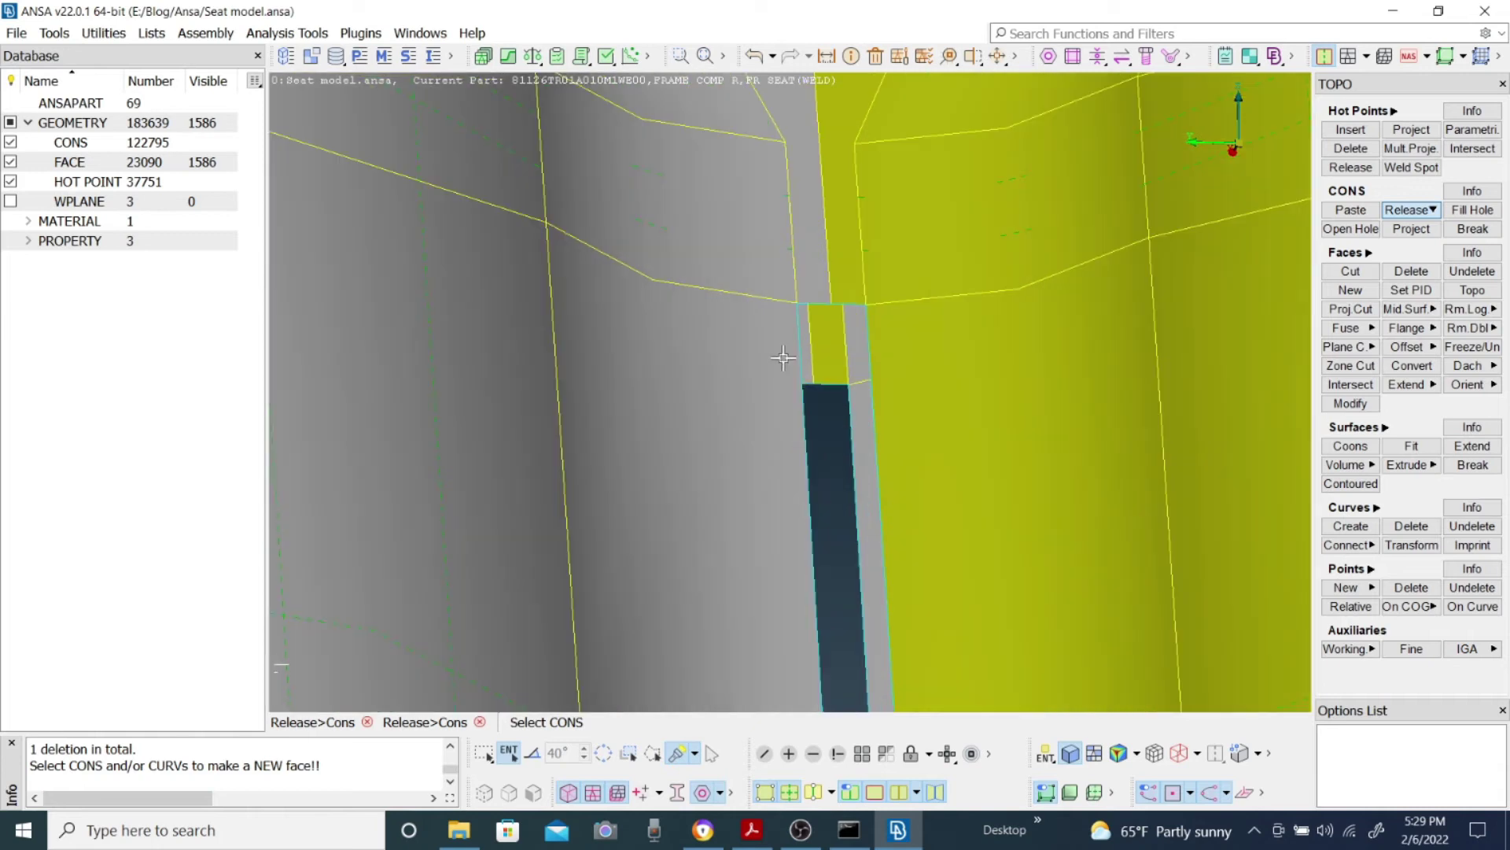
{"action": "left_click", "coordinate": [805, 305]}
{"action": "left_click", "coordinate": [846, 305]}
{"action": "left_click", "coordinate": [874, 351]}
{"action": "left_click", "coordinate": [811, 430]}
{"action": "left_click", "coordinate": [850, 419]}
{"action": "left_click", "coordinate": [821, 383]}
{"action": "scroll", "coordinate": [927, 272], "scroll_direction": "down", "scroll_amount": 3}
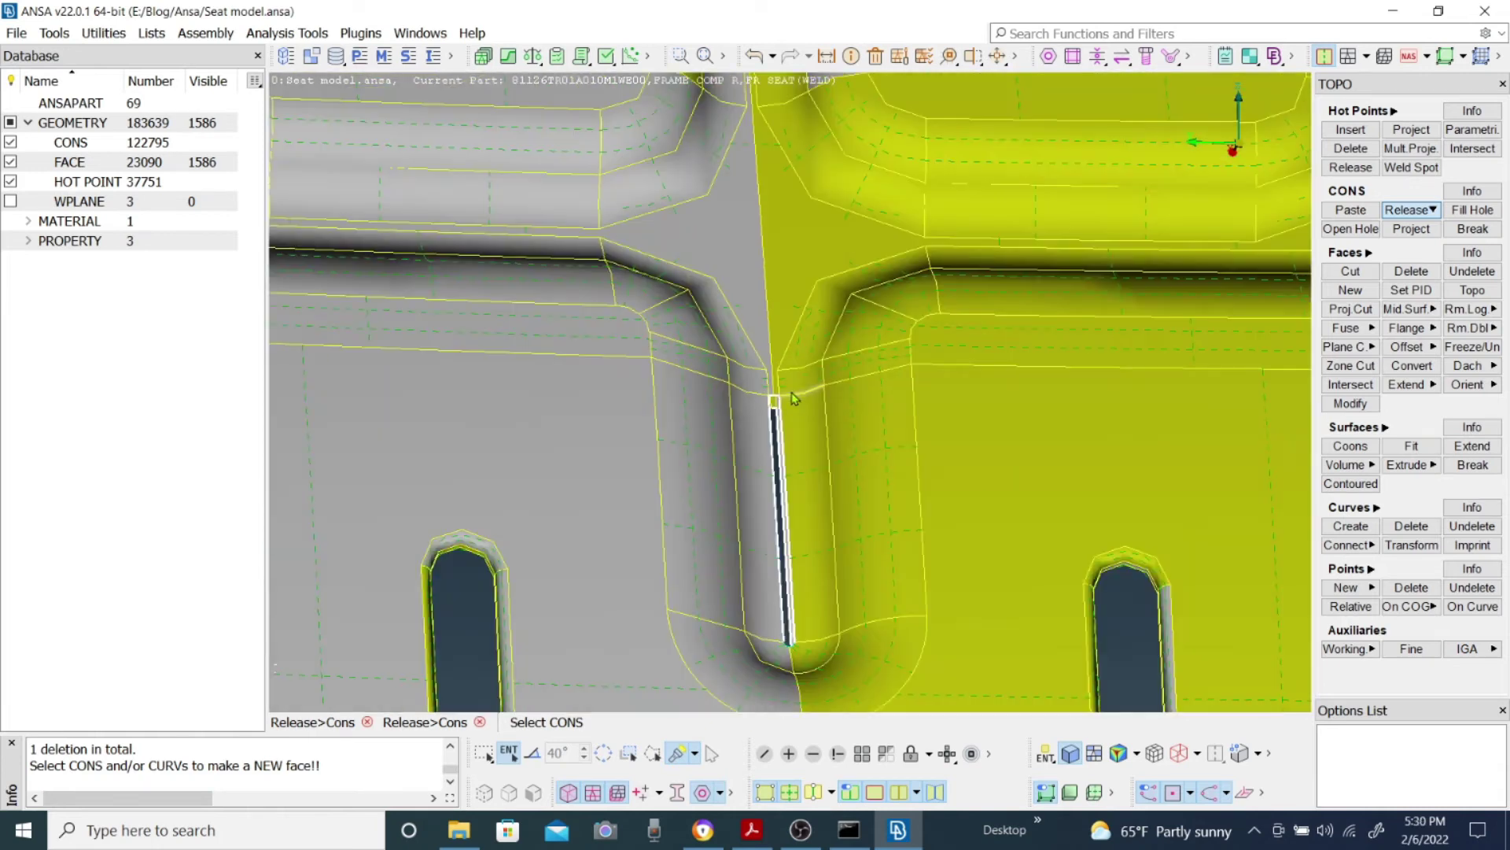
{"action": "scroll", "coordinate": [787, 650], "scroll_direction": "up", "scroll_amount": 3}
{"action": "left_click", "coordinate": [781, 334]}
{"action": "left_click", "coordinate": [803, 336]}
{"action": "left_click_drag", "start_coordinate": [843, 342], "coordinate": [826, 409], "text": "ctrl"}
{"action": "scroll", "coordinate": [827, 408], "scroll_direction": "up", "scroll_amount": 5}
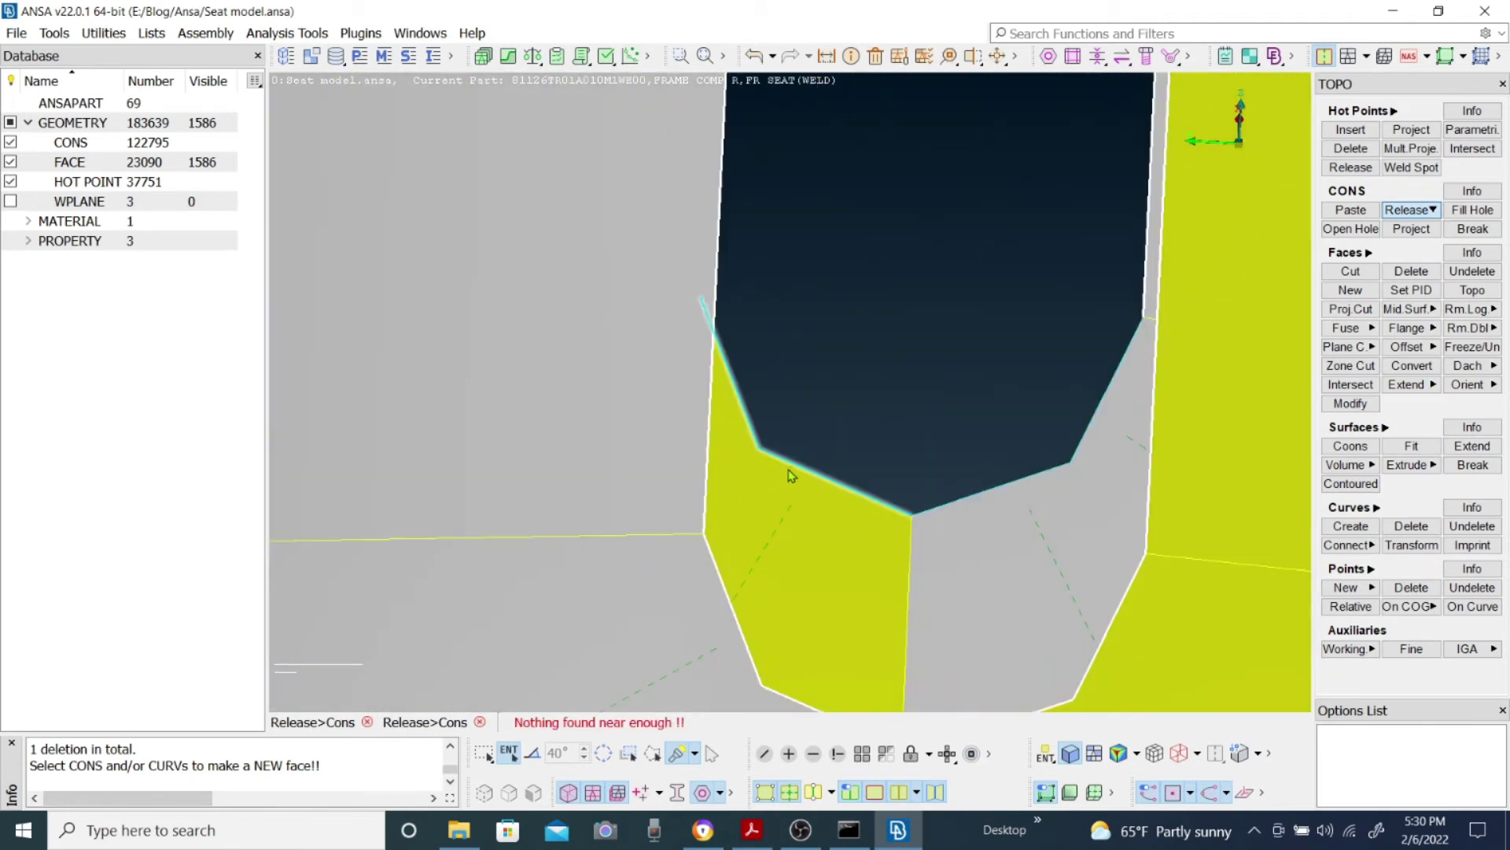
{"action": "left_click", "coordinate": [943, 508]}
{"action": "scroll", "coordinate": [975, 572], "scroll_direction": "down", "scroll_amount": 10}
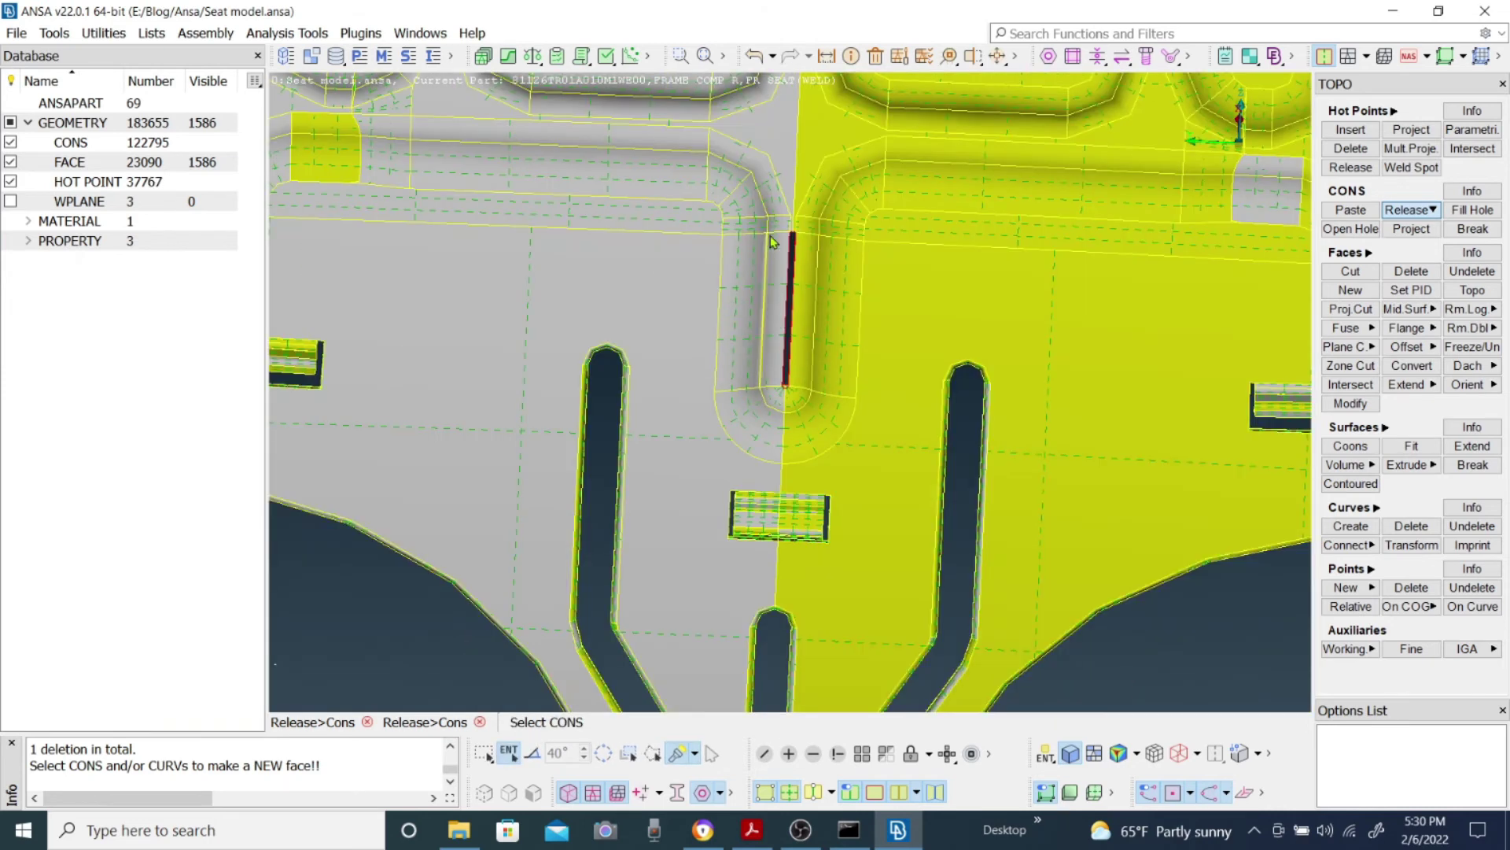
- Create a FITTED new face from the red cons bounding the central rib's slot, cycling through the alternative surfaces before accepting one
{"action": "scroll", "coordinate": [769, 233], "scroll_direction": "up", "scroll_amount": 4}
{"action": "scroll", "coordinate": [800, 394], "scroll_direction": "up", "scroll_amount": 3}
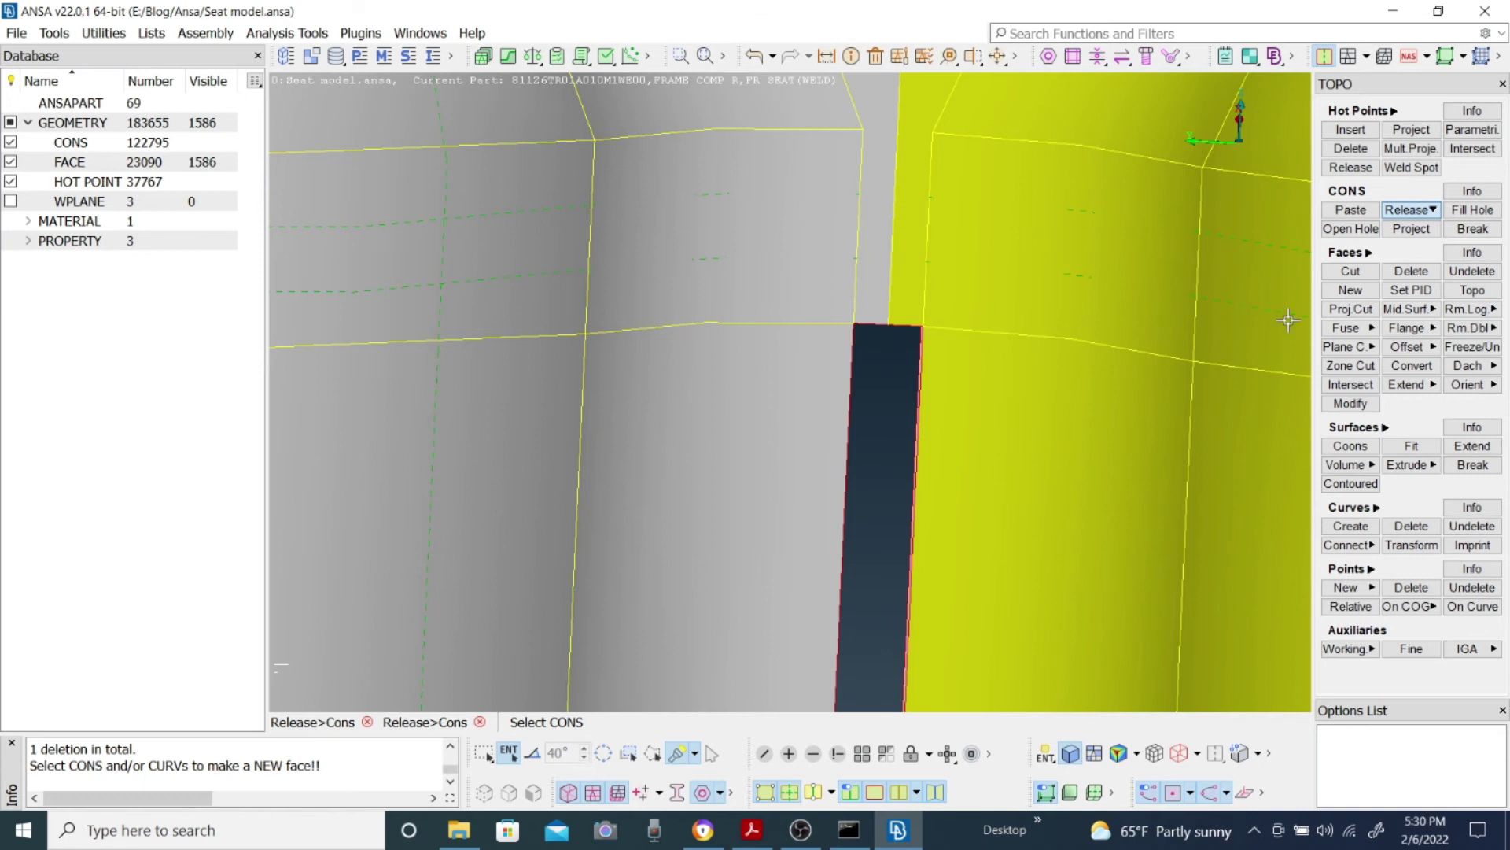
{"action": "left_click", "coordinate": [1350, 289]}
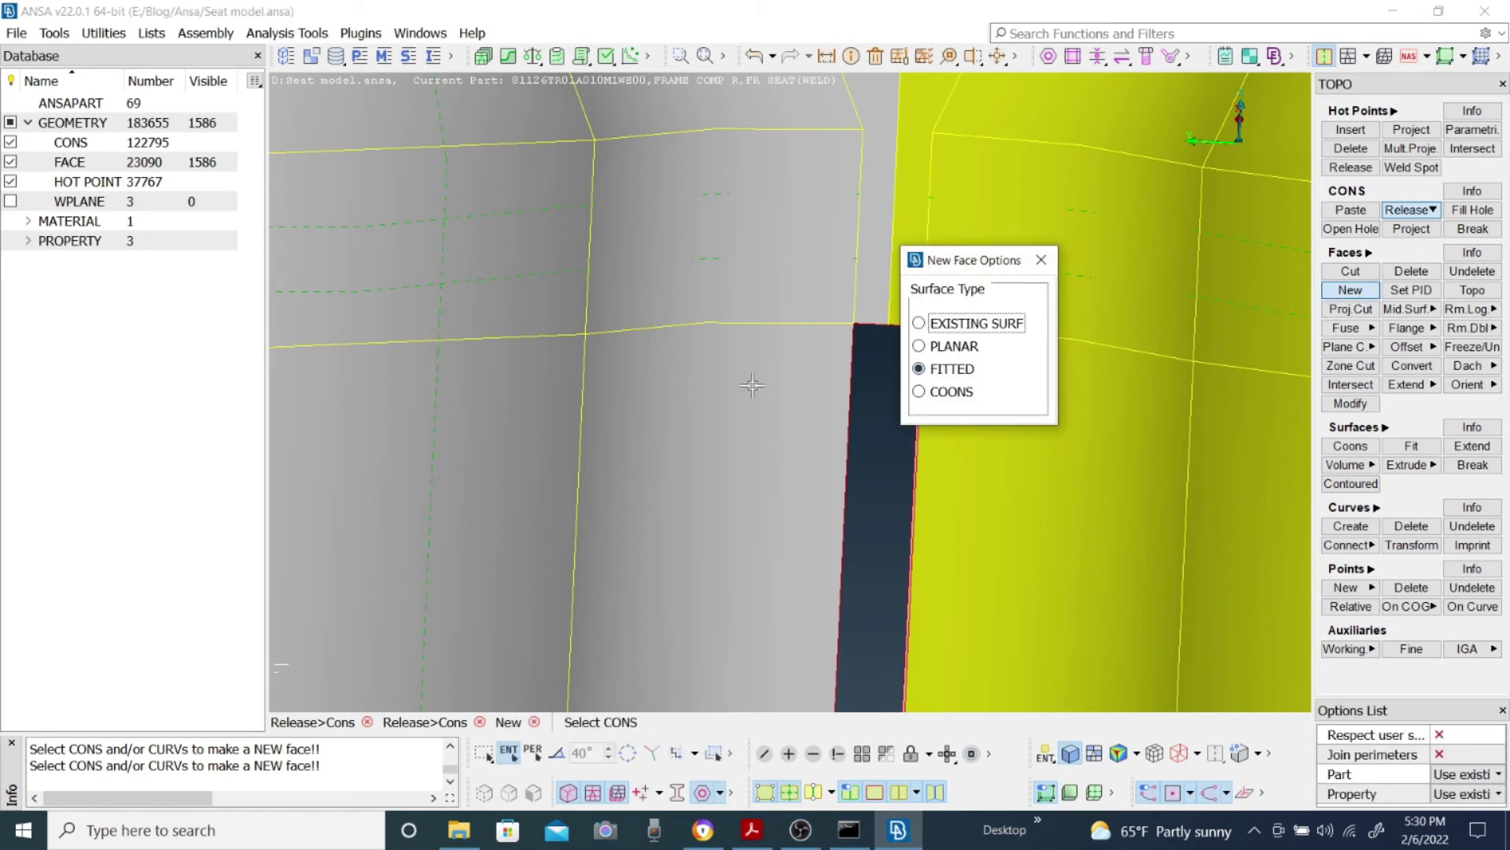
{"action": "scroll", "coordinate": [751, 386], "scroll_direction": "down", "scroll_amount": 1}
{"action": "scroll", "coordinate": [857, 369], "scroll_direction": "up", "scroll_amount": 1}
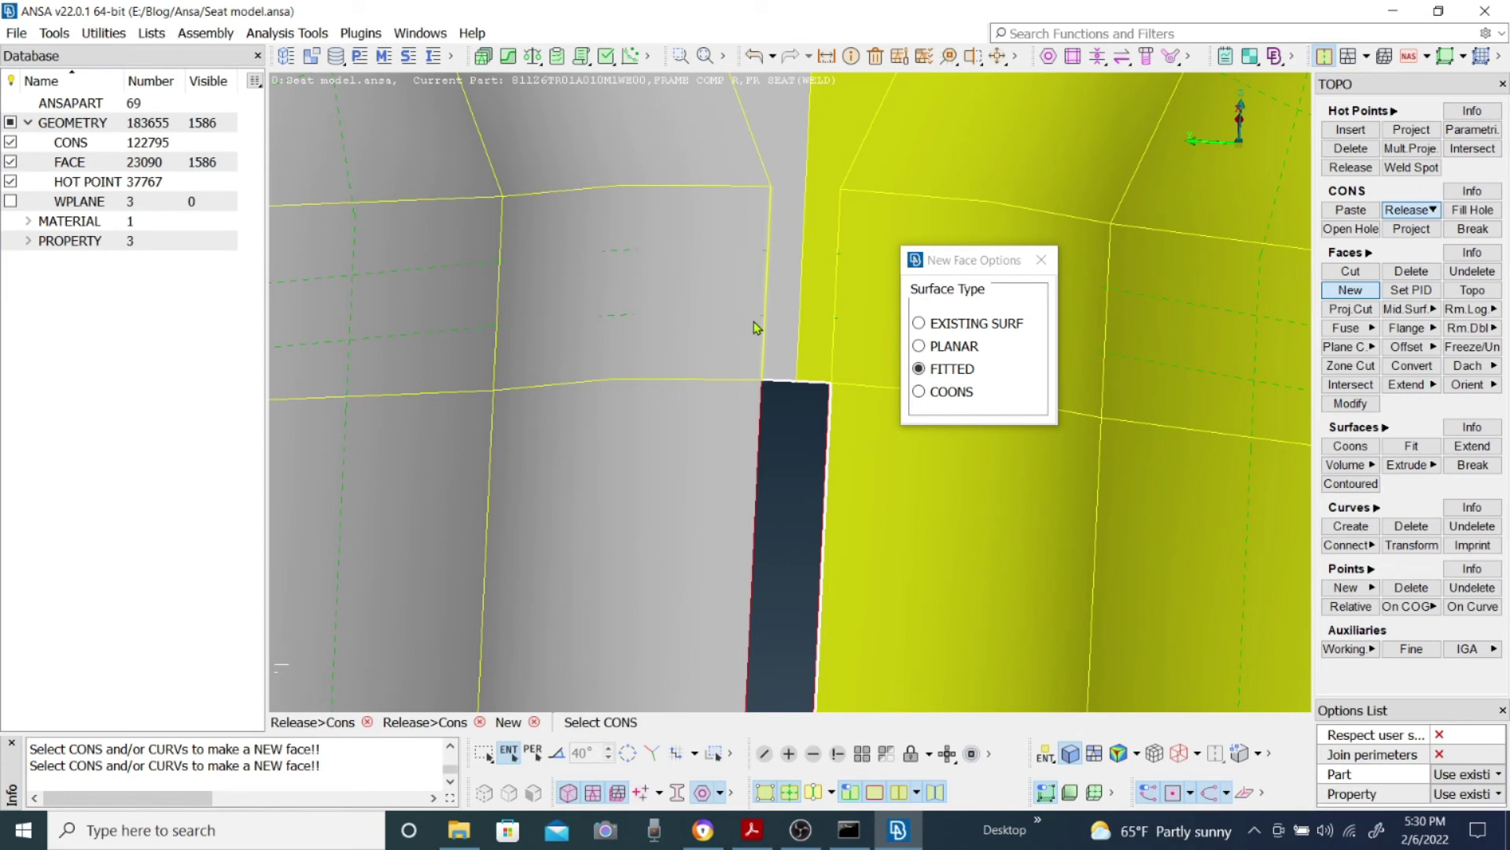
{"action": "scroll", "coordinate": [752, 322], "scroll_direction": "down", "scroll_amount": 2}
{"action": "scroll", "coordinate": [793, 409], "scroll_direction": "up", "scroll_amount": 3}
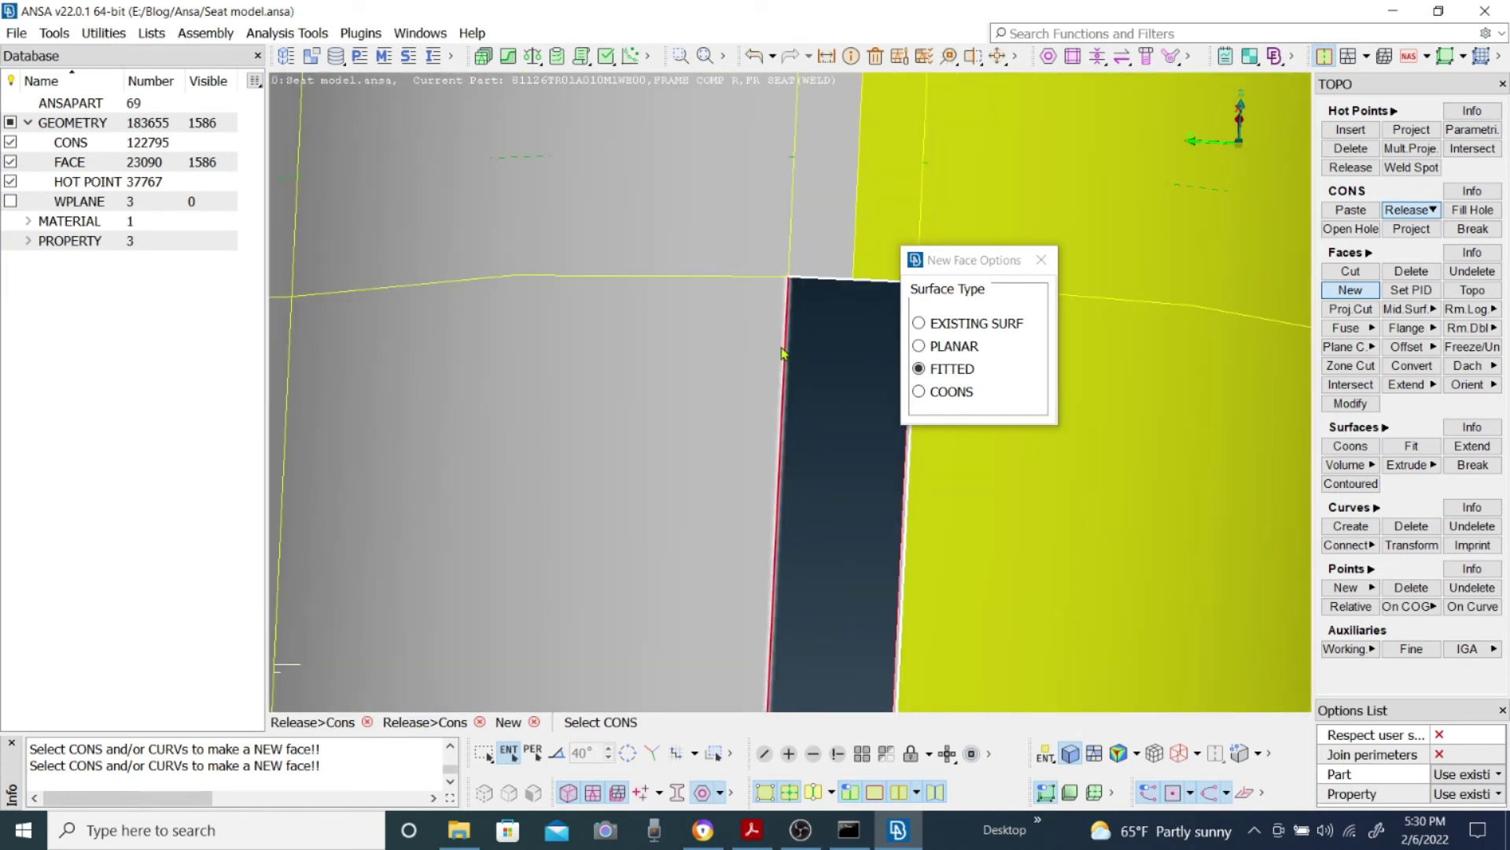
{"action": "scroll", "coordinate": [793, 397], "scroll_direction": "down", "scroll_amount": 3}
{"action": "scroll", "coordinate": [793, 397], "scroll_direction": "down", "scroll_amount": 3}
{"action": "scroll", "coordinate": [822, 346], "scroll_direction": "up", "scroll_amount": 5}
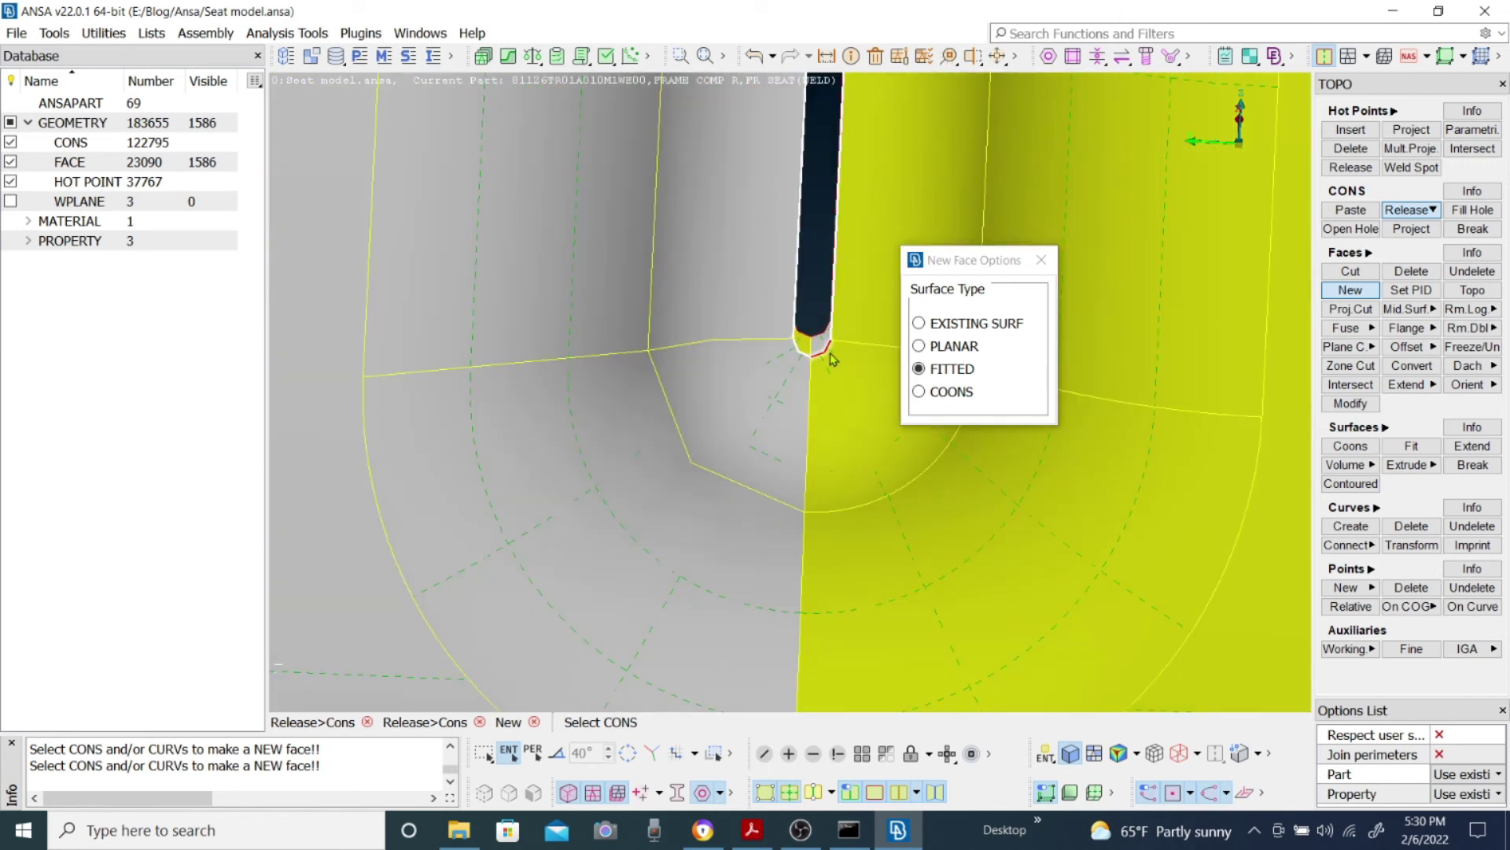
{"action": "middle_click", "coordinate": [830, 353]}
{"action": "scroll", "coordinate": [814, 288], "scroll_direction": "up", "scroll_amount": 3}
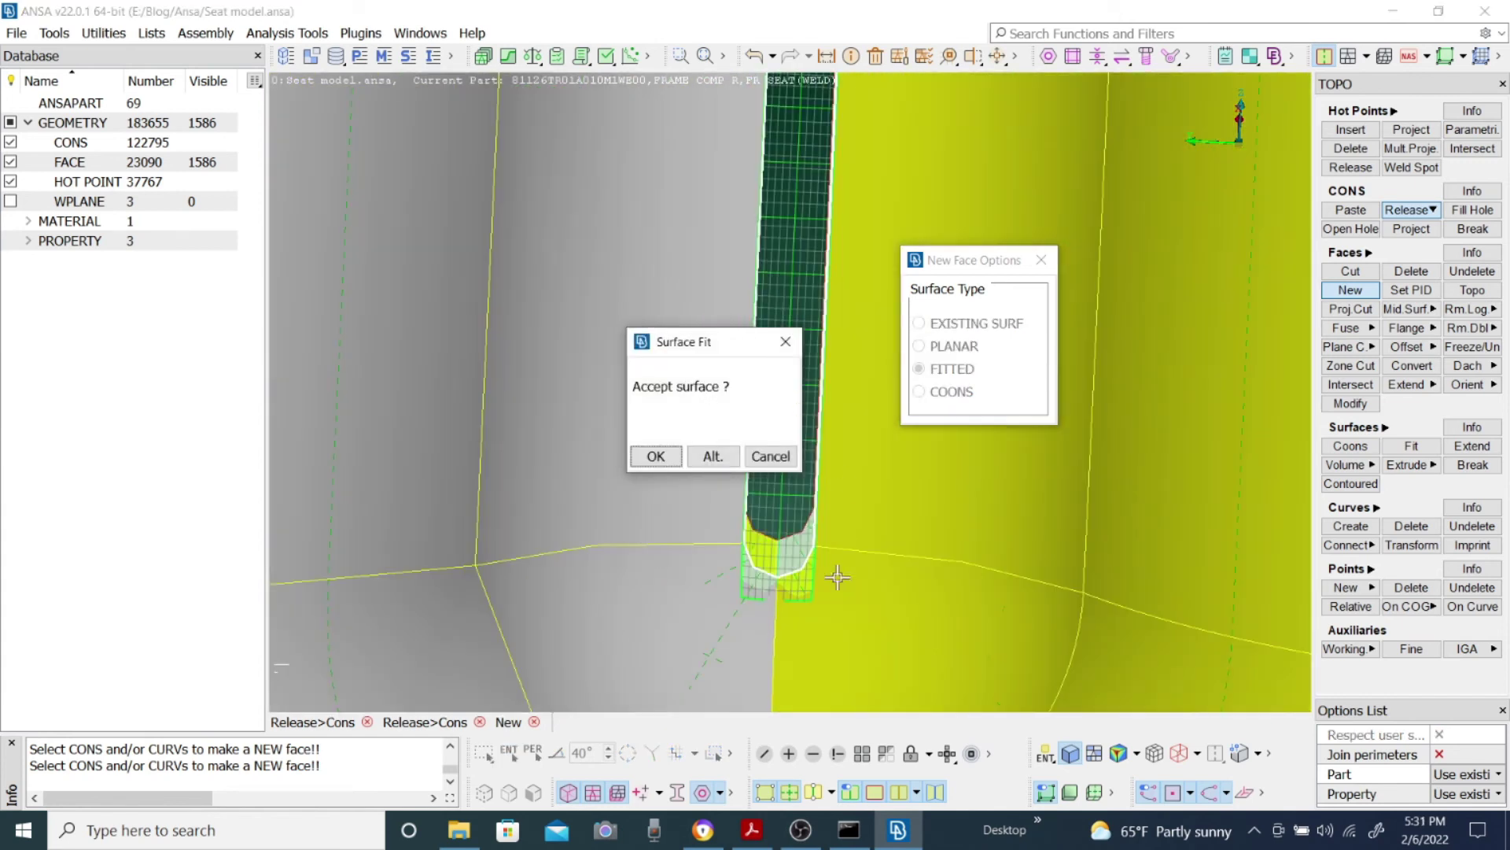
{"action": "left_click_drag", "start_coordinate": [830, 525], "coordinate": [836, 443], "text": "ctrl"}
{"action": "scroll", "coordinate": [836, 443], "scroll_direction": "down", "scroll_amount": 1}
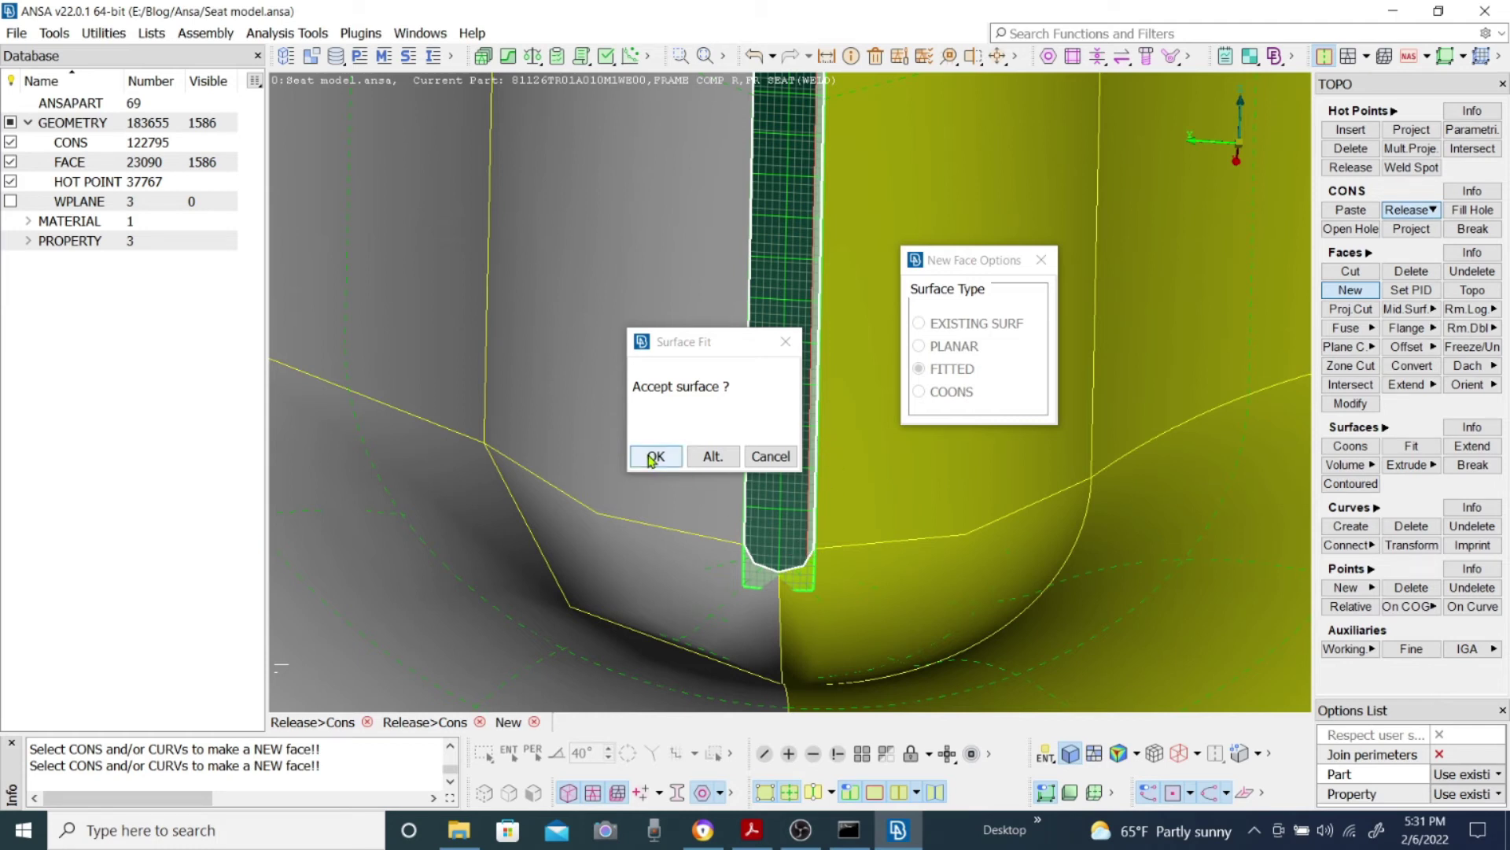
{"action": "left_click", "coordinate": [713, 460]}
{"action": "left_click", "coordinate": [714, 458]}
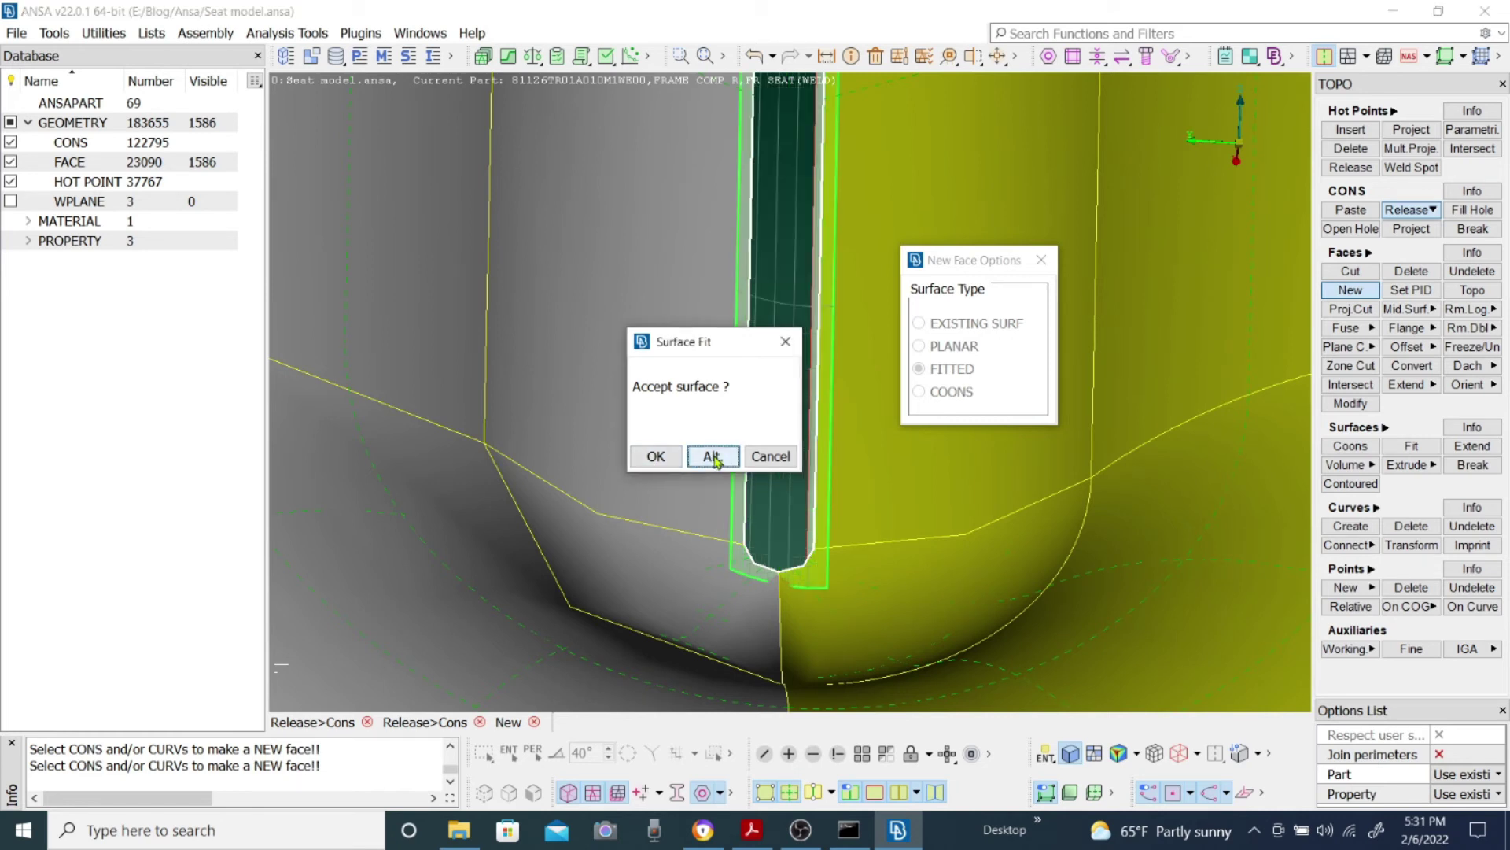
{"action": "left_click", "coordinate": [656, 457]}
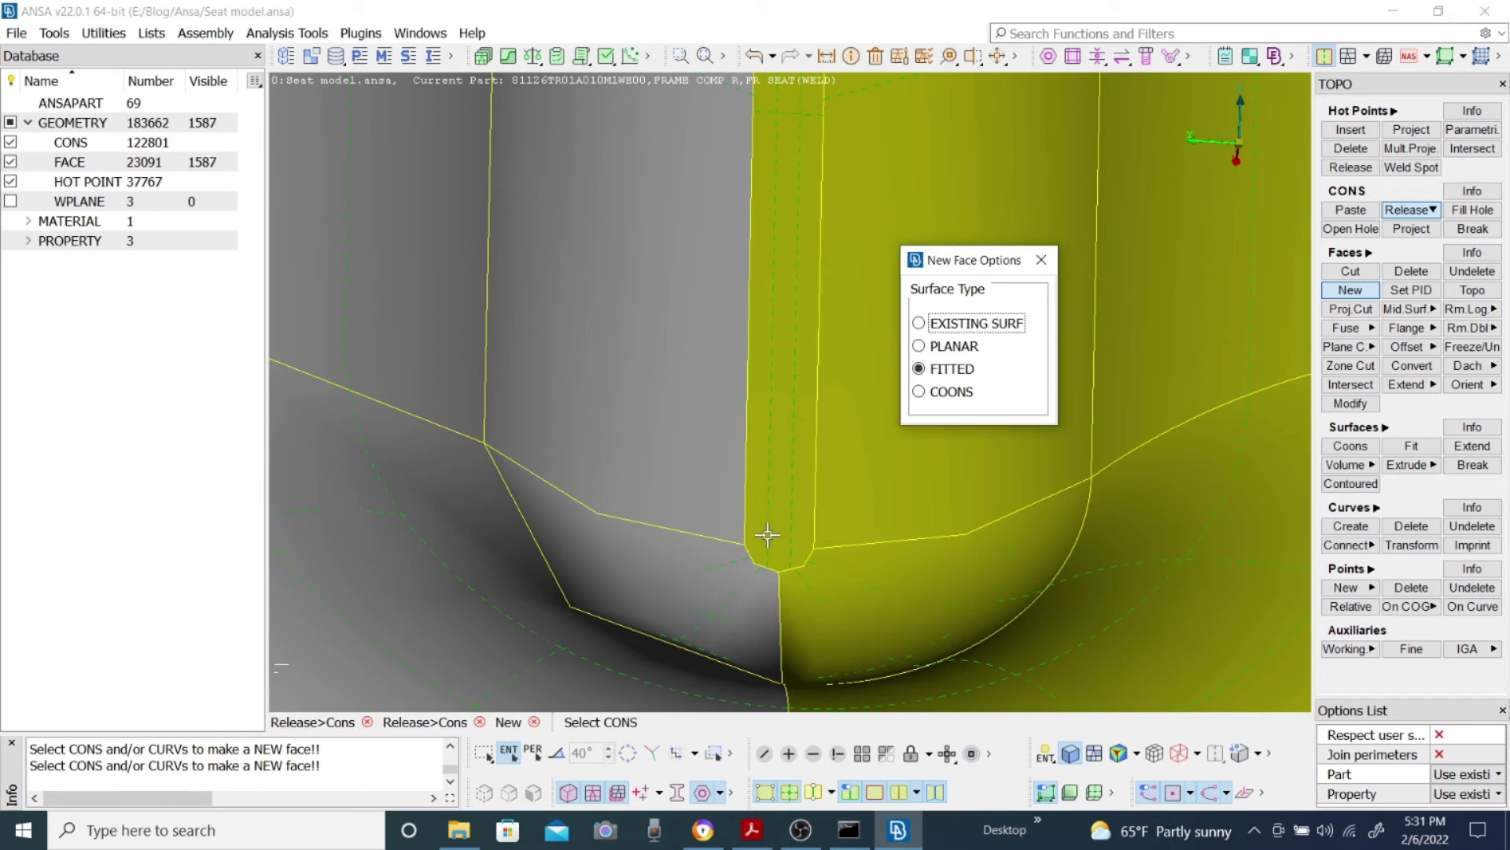
- Leave the New face function and release the remaining triple con along the long edge on the rib's reverse side
{"action": "scroll", "coordinate": [768, 534], "scroll_direction": "down", "scroll_amount": 3}
{"action": "scroll", "coordinate": [791, 399], "scroll_direction": "down", "scroll_amount": 4}
{"action": "scroll", "coordinate": [787, 385], "scroll_direction": "up", "scroll_amount": 4}
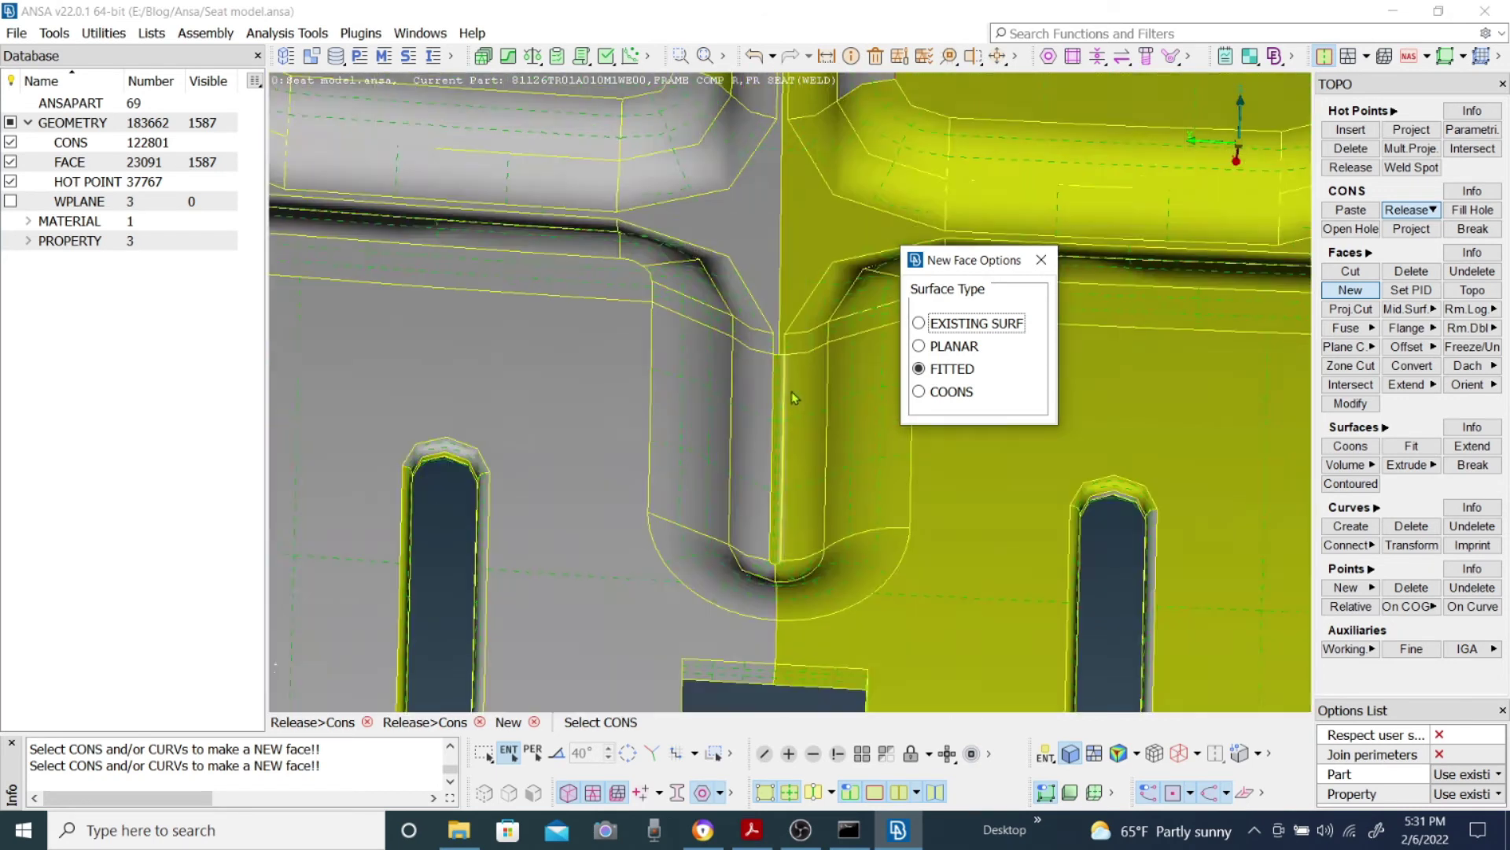
{"action": "left_click_drag", "start_coordinate": [787, 380], "coordinate": [786, 519], "text": "ctrl"}
{"action": "scroll", "coordinate": [647, 370], "scroll_direction": "up", "scroll_amount": 4}
{"action": "scroll", "coordinate": [635, 358], "scroll_direction": "up", "scroll_amount": 3}
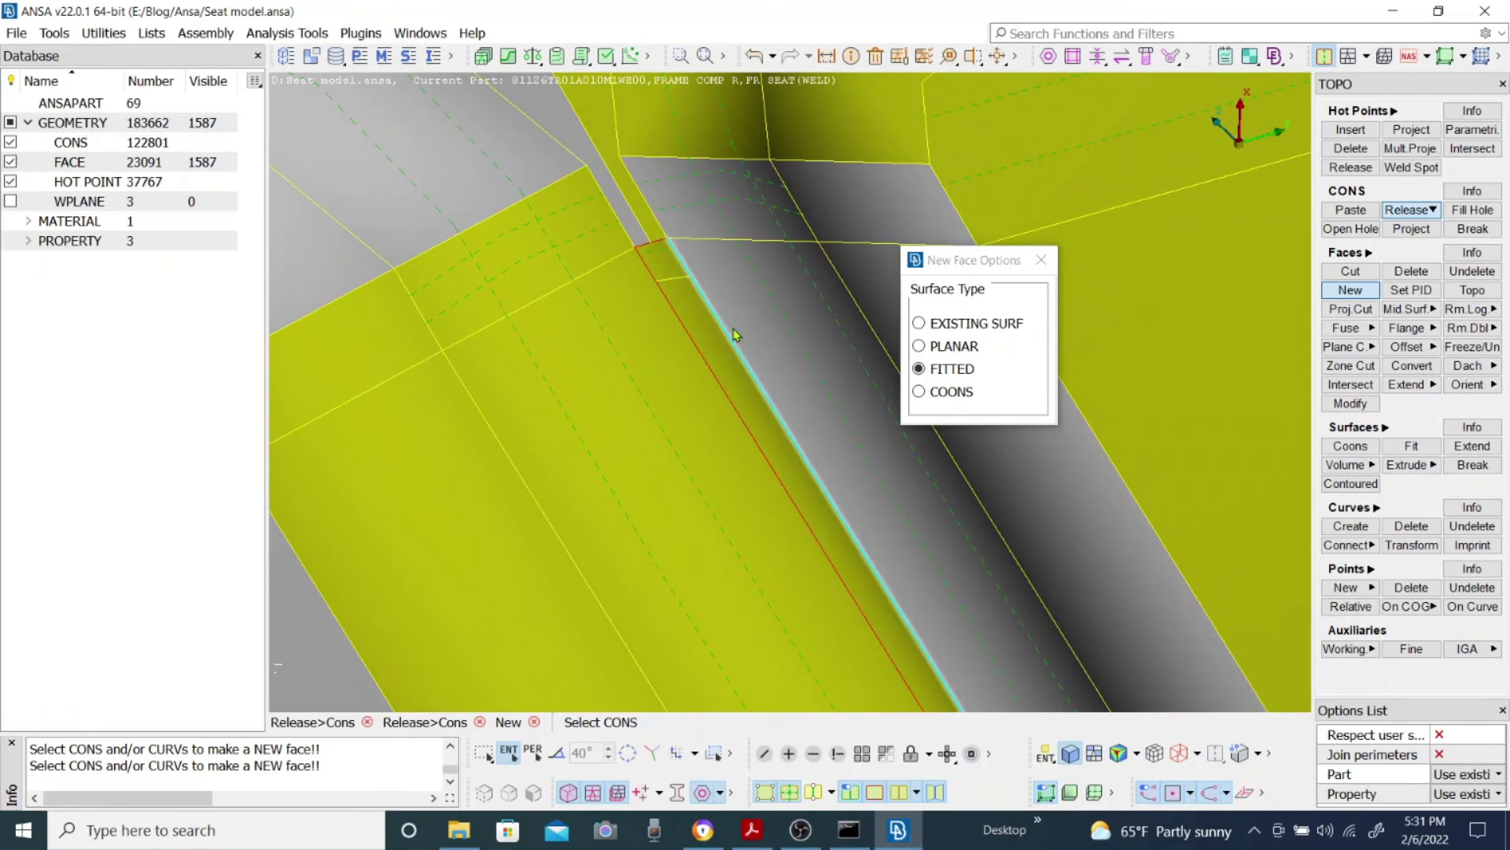
{"action": "left_click", "coordinate": [1041, 260]}
{"action": "key", "text": "Escape"}
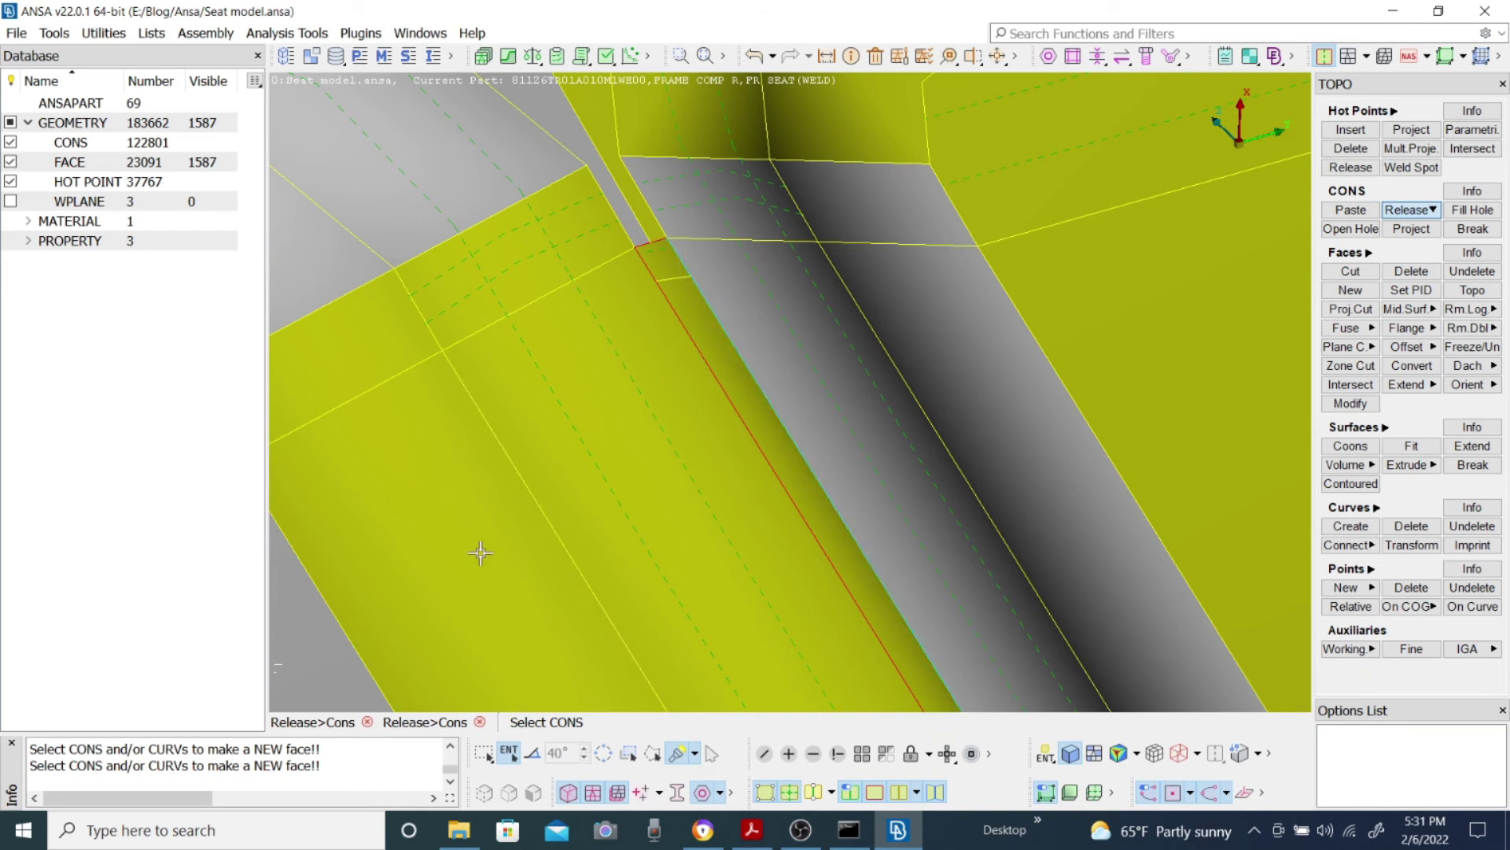
{"action": "left_click", "coordinate": [725, 335]}
{"action": "middle_click_drag", "start_coordinate": [781, 331], "coordinate": [792, 391], "text": "ctrl"}
{"action": "scroll", "coordinate": [792, 391], "scroll_direction": "up", "scroll_amount": 3}
{"action": "middle_click", "coordinate": [792, 391]}
{"action": "scroll", "coordinate": [793, 393], "scroll_direction": "down", "scroll_amount": 8}
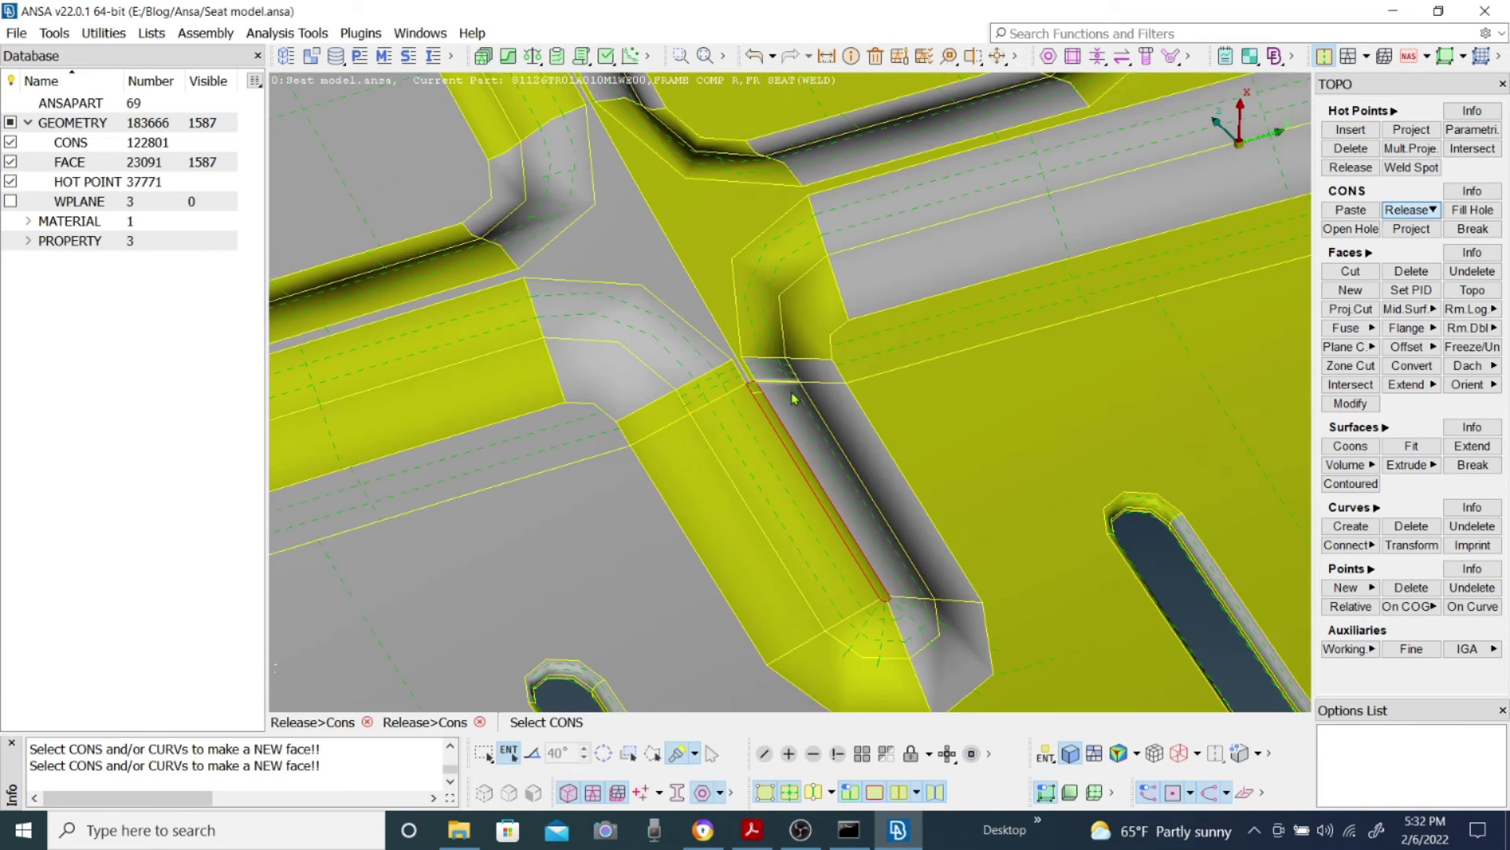
- Create a second FITTED new face from the loop of red cons around the narrow strip on the rib's reverse side
{"action": "left_click", "coordinate": [1350, 289]}
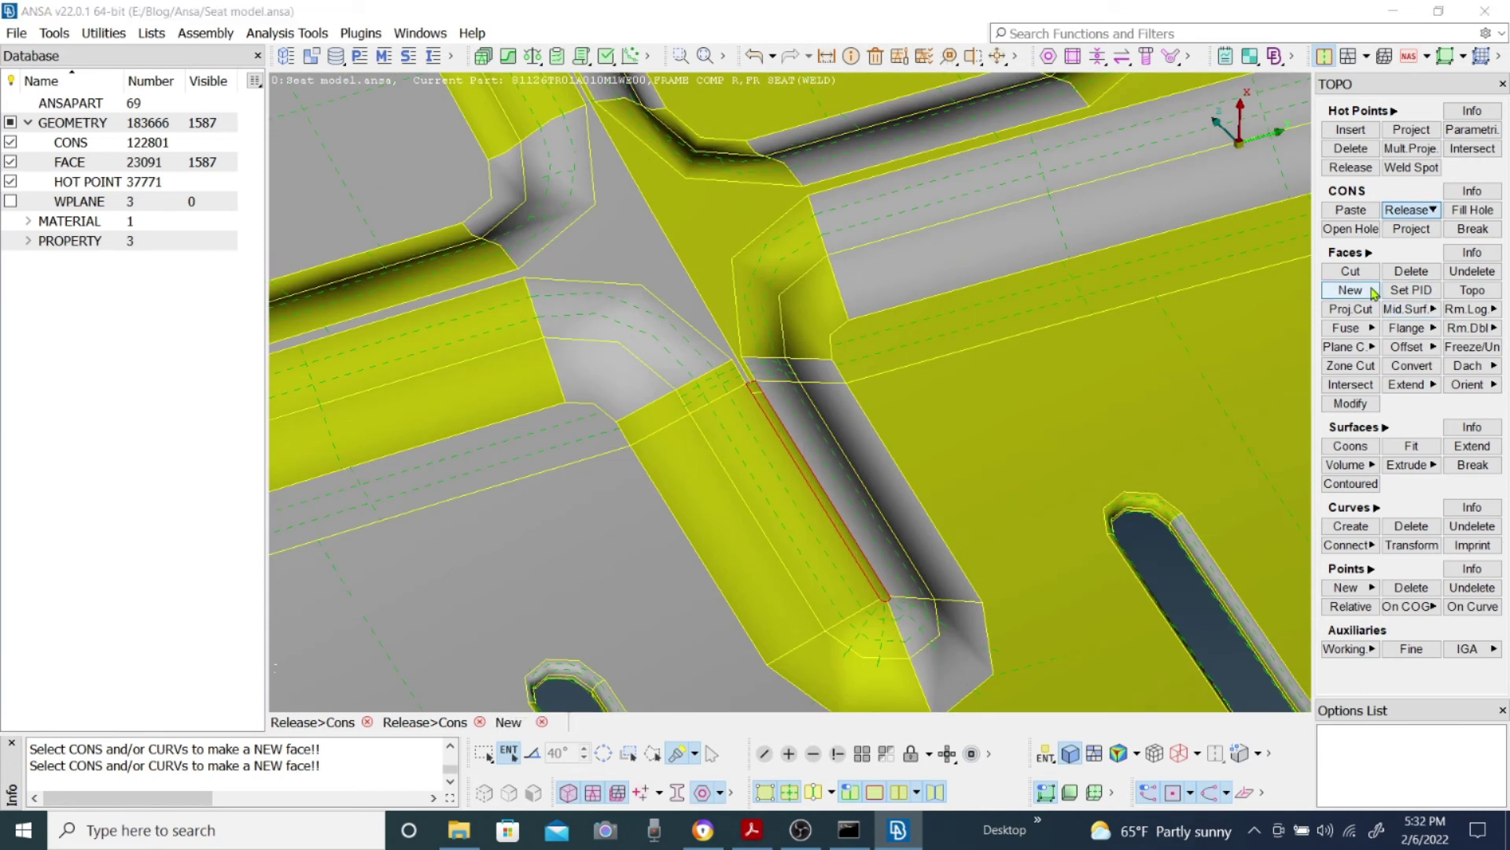
{"action": "scroll", "coordinate": [744, 385], "scroll_direction": "up", "scroll_amount": 4}
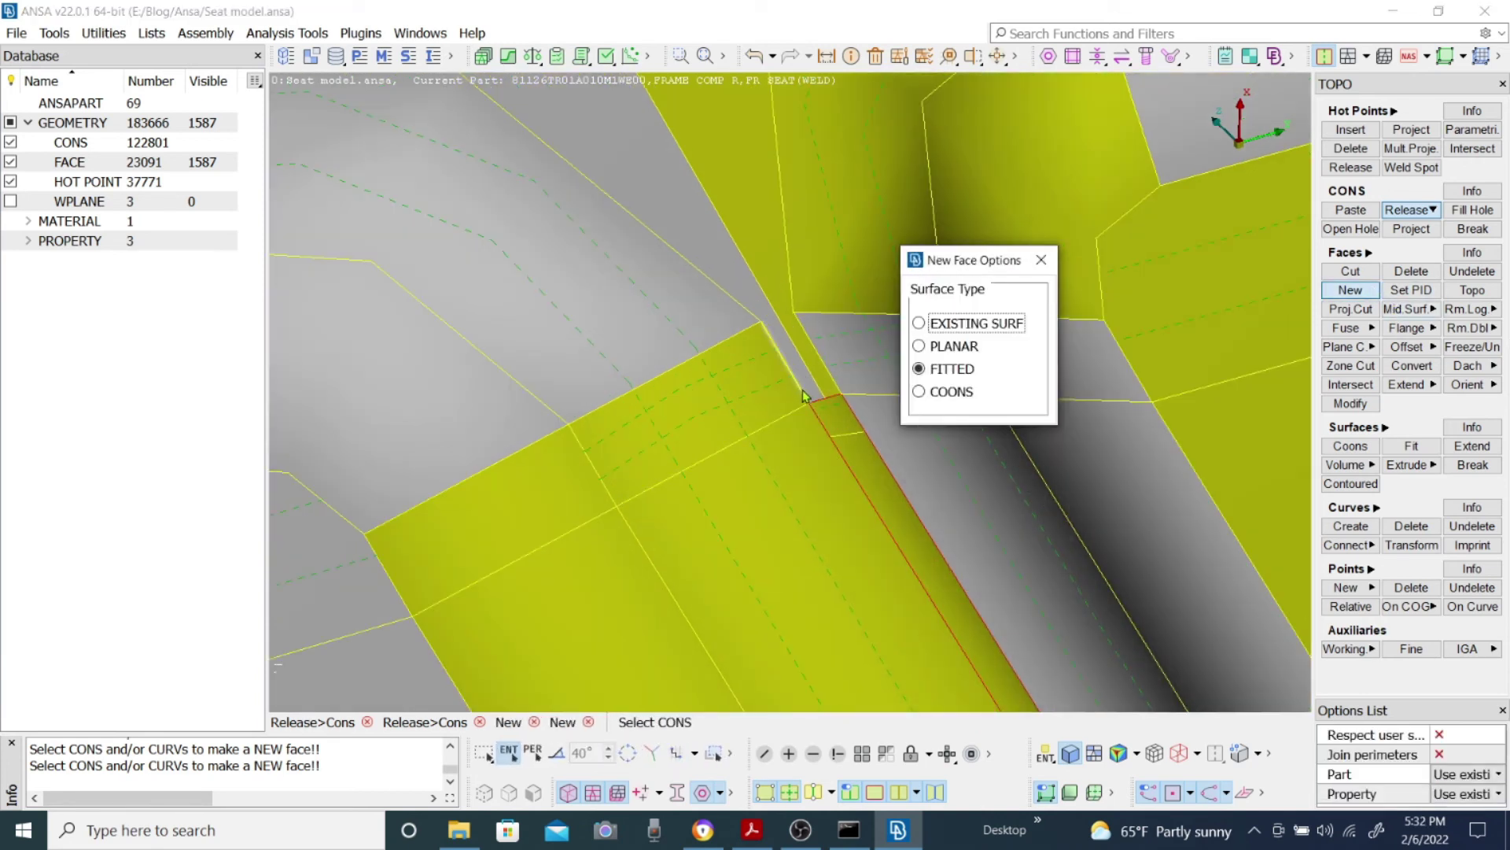
{"action": "left_click", "coordinate": [818, 401]}
{"action": "left_click", "coordinate": [835, 403]}
{"action": "scroll", "coordinate": [834, 401], "scroll_direction": "down", "scroll_amount": 3}
{"action": "scroll", "coordinate": [791, 385], "scroll_direction": "up", "scroll_amount": 4}
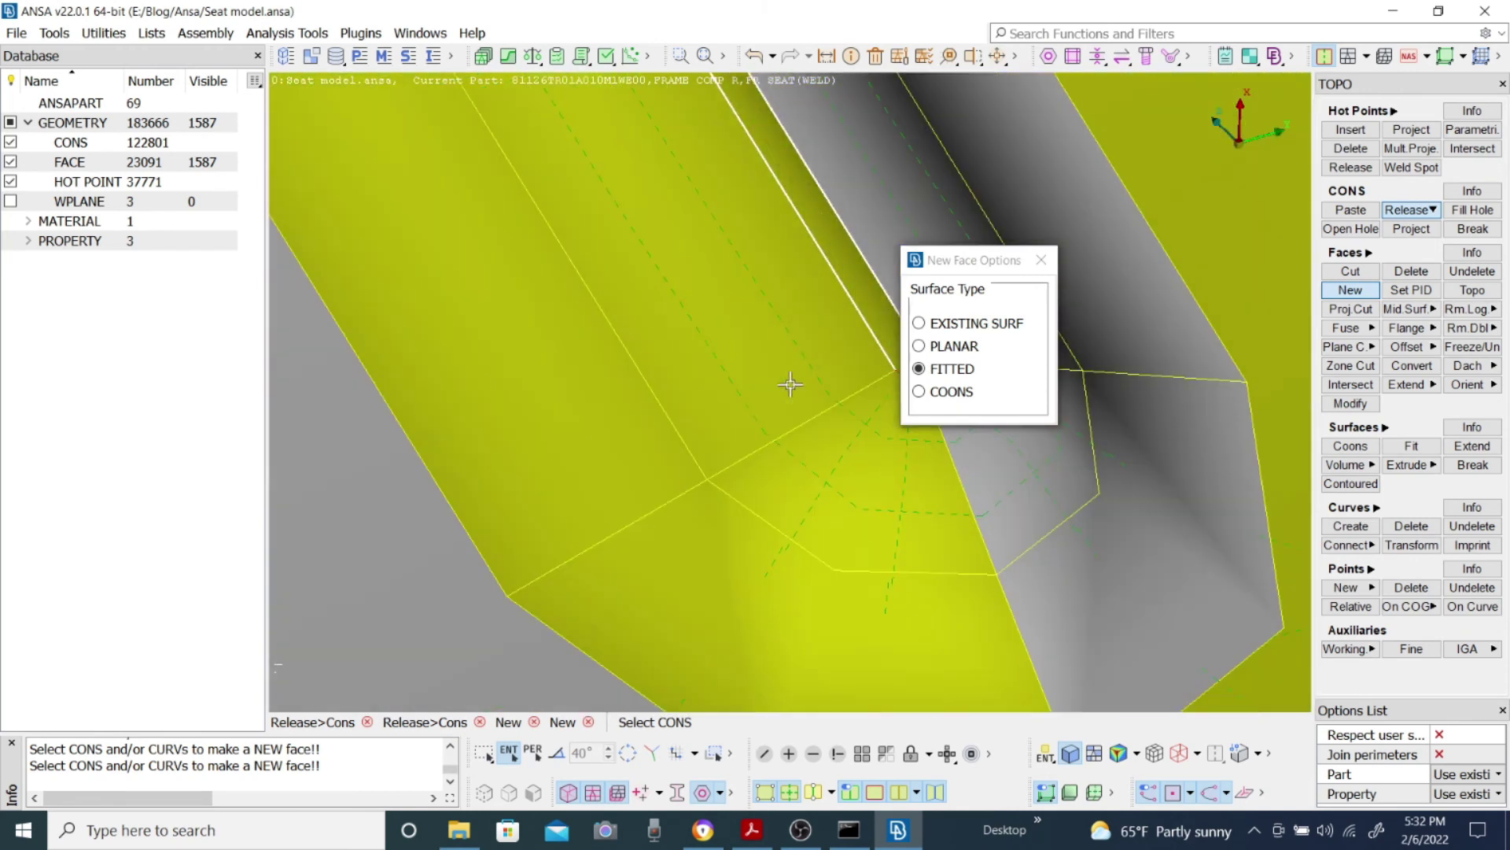
{"action": "scroll", "coordinate": [860, 352], "scroll_direction": "up", "scroll_amount": 2}
{"action": "scroll", "coordinate": [758, 472], "scroll_direction": "down", "scroll_amount": 3}
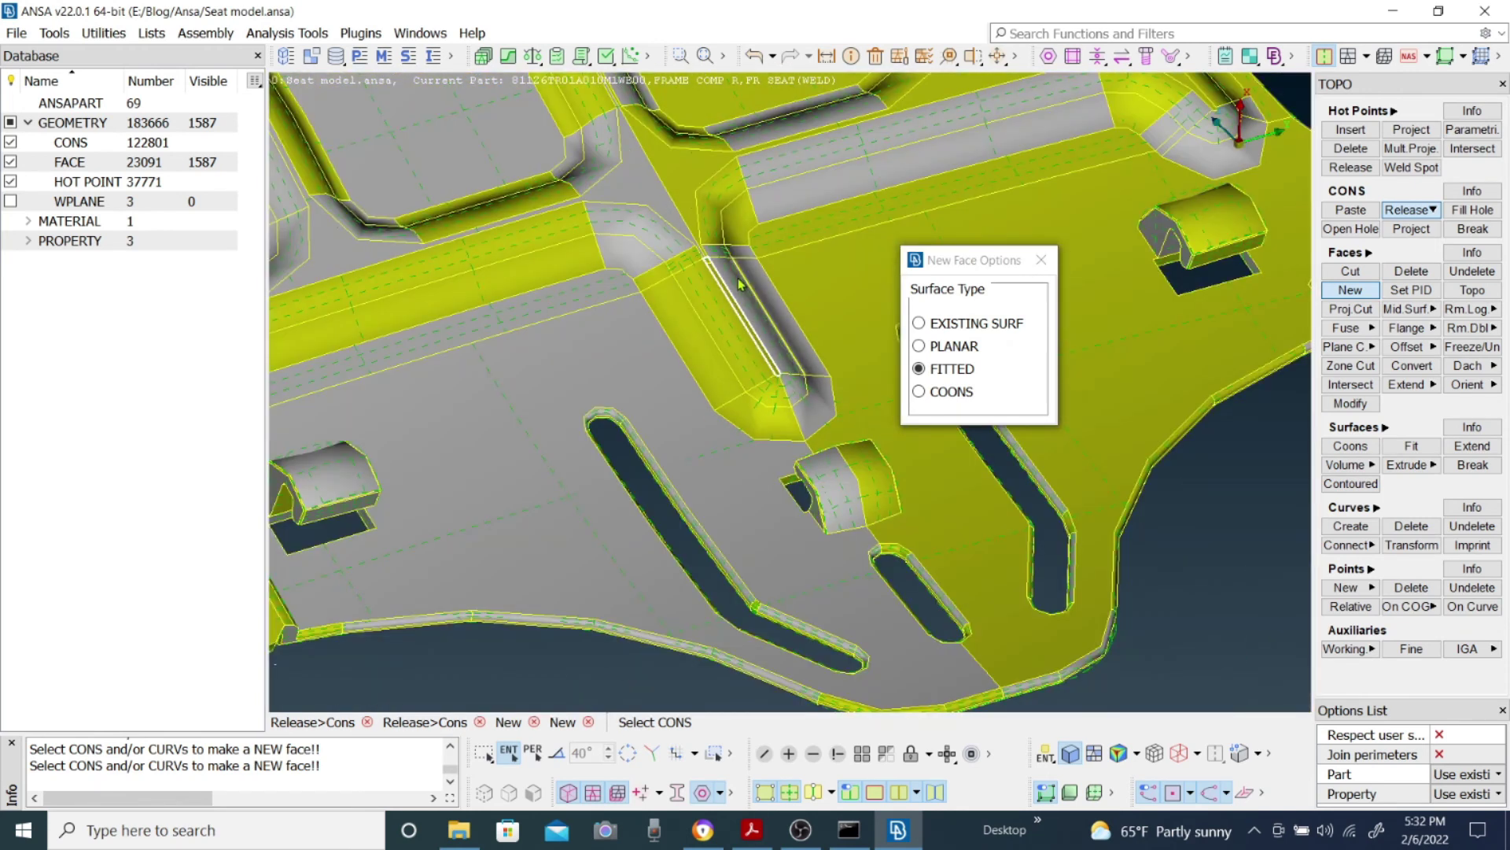
{"action": "scroll", "coordinate": [779, 391], "scroll_direction": "up", "scroll_amount": 3}
{"action": "middle_click", "coordinate": [779, 391]}
{"action": "scroll", "coordinate": [790, 415], "scroll_direction": "up", "scroll_amount": 3}
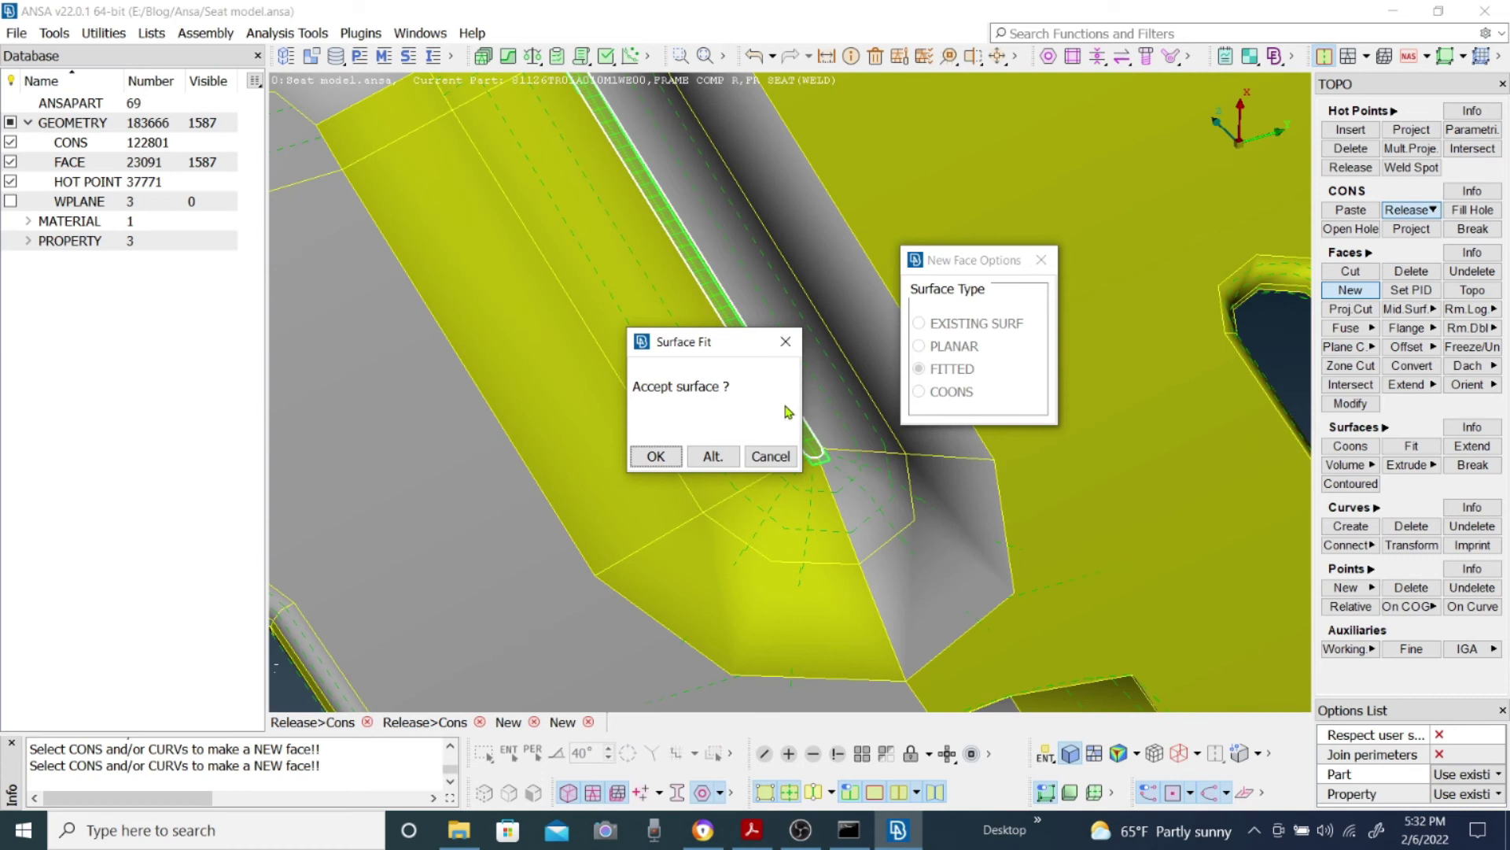
{"action": "scroll", "coordinate": [695, 294], "scroll_direction": "up", "scroll_amount": 2}
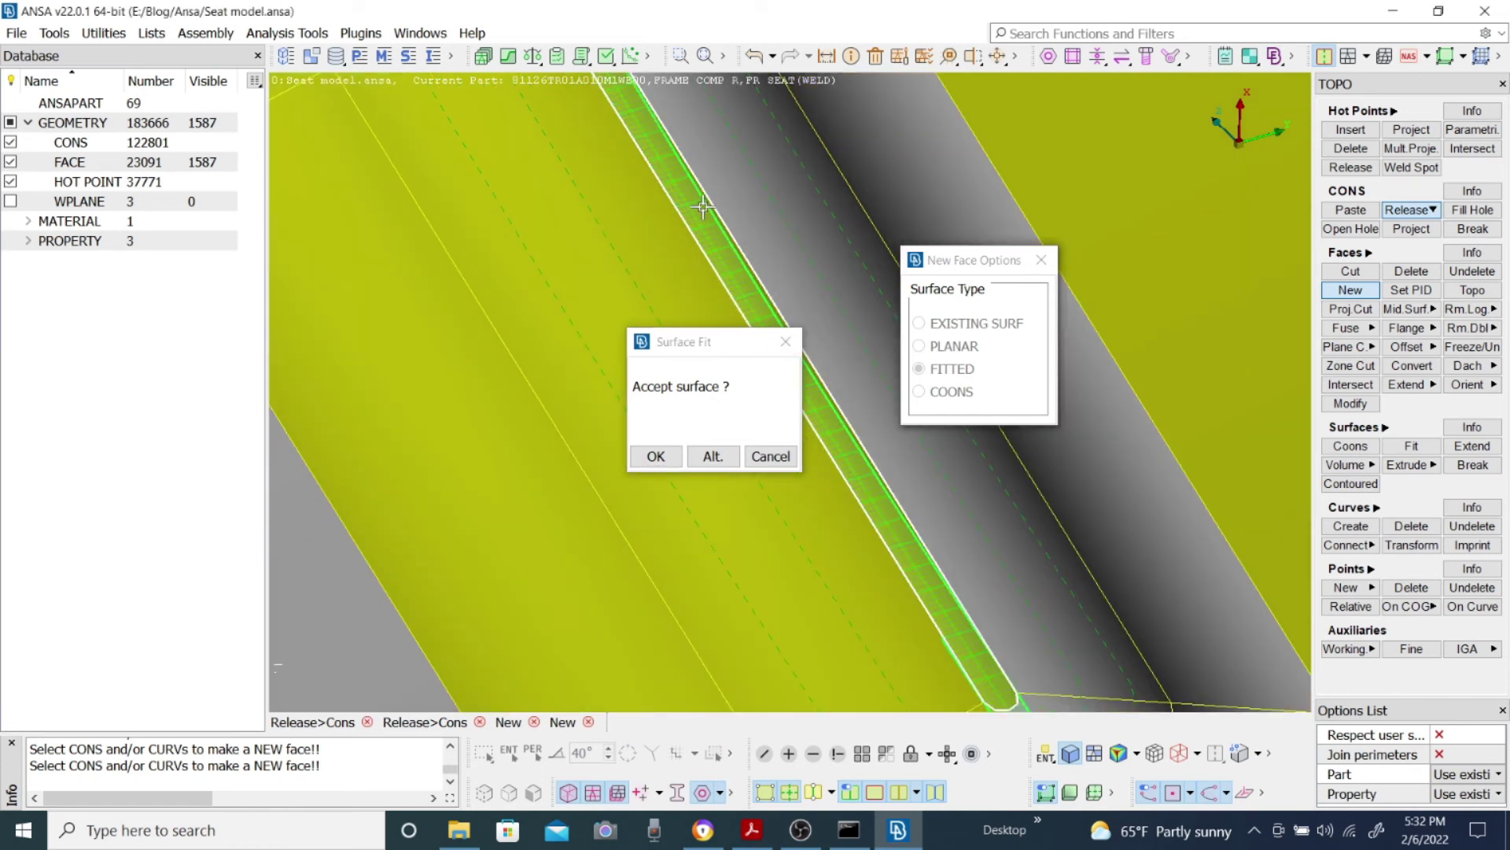
{"action": "scroll", "coordinate": [746, 219], "scroll_direction": "down", "scroll_amount": 3}
{"action": "left_click_drag", "start_coordinate": [746, 218], "coordinate": [712, 164], "text": "ctrl"}
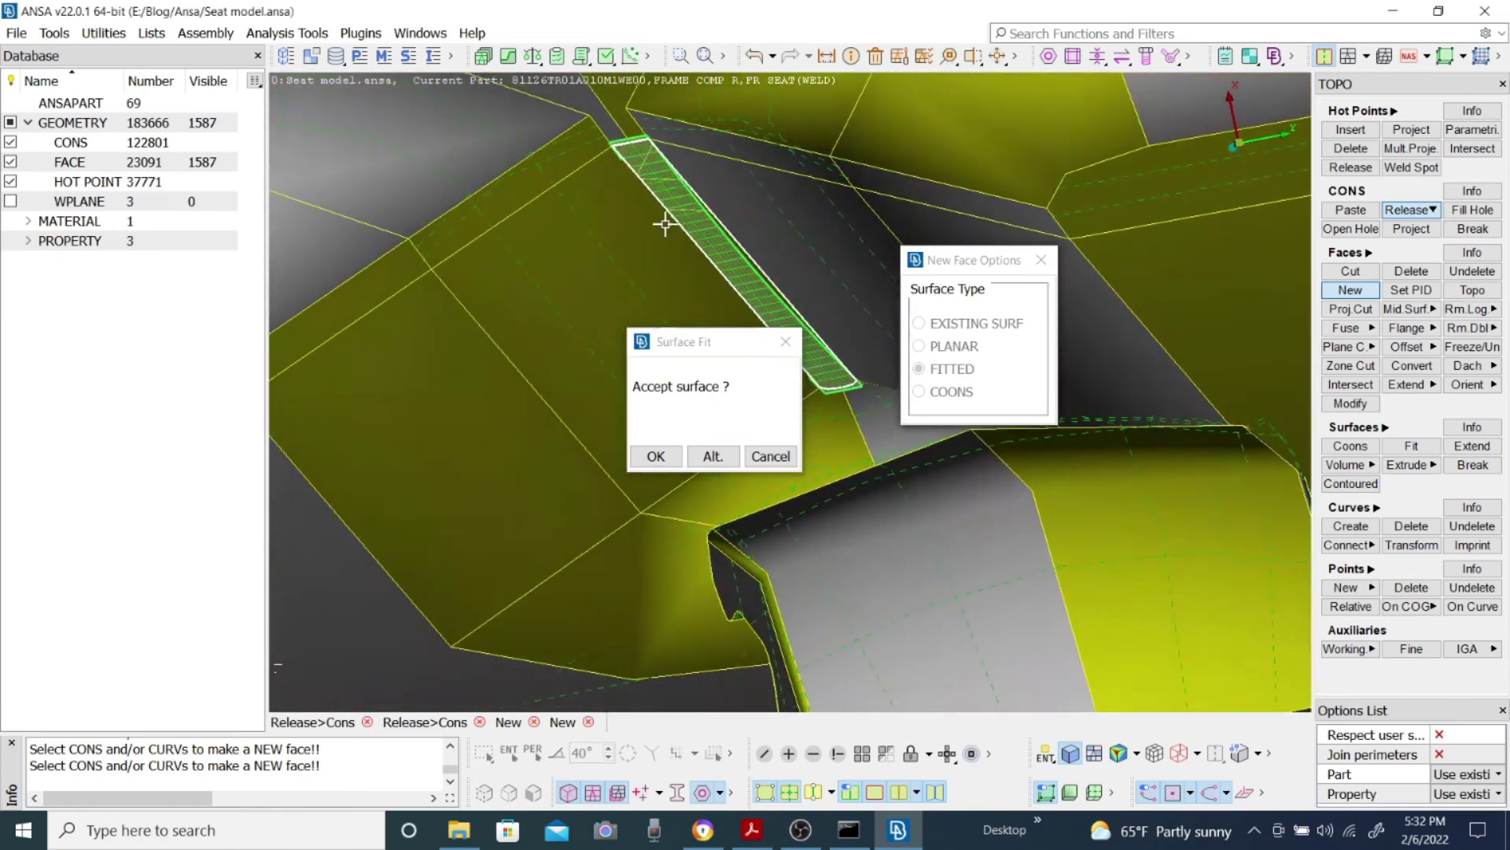
{"action": "left_click", "coordinate": [655, 456]}
- Examine the new strip face and its adjoining cons along the central rib
{"action": "scroll", "coordinate": [818, 464], "scroll_direction": "up", "scroll_amount": 3}
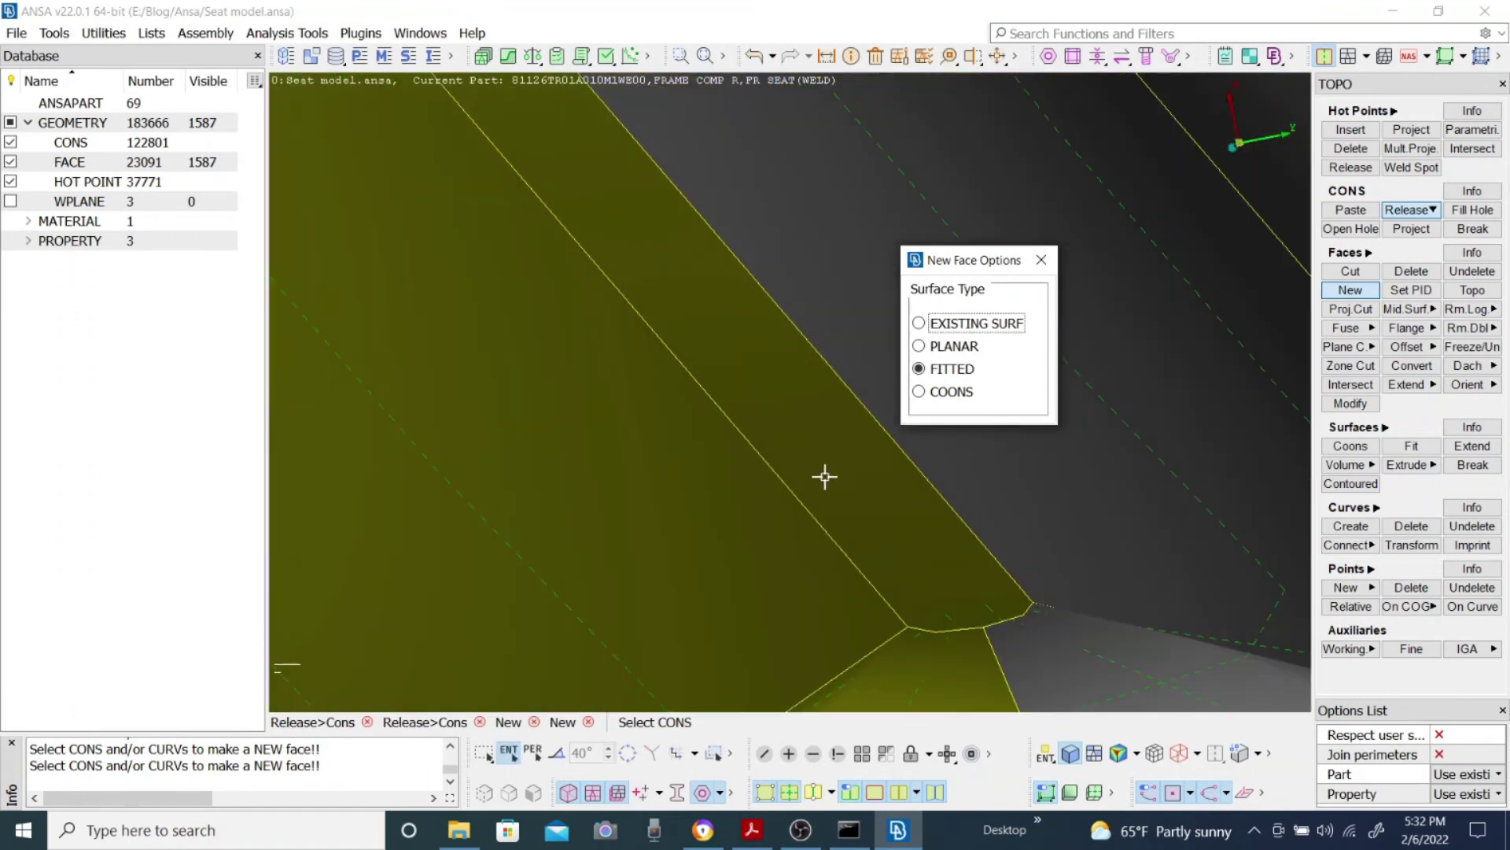
{"action": "left_click_drag", "start_coordinate": [747, 323], "coordinate": [813, 452], "text": "ctrl"}
{"action": "scroll", "coordinate": [790, 384], "scroll_direction": "down", "scroll_amount": 3}
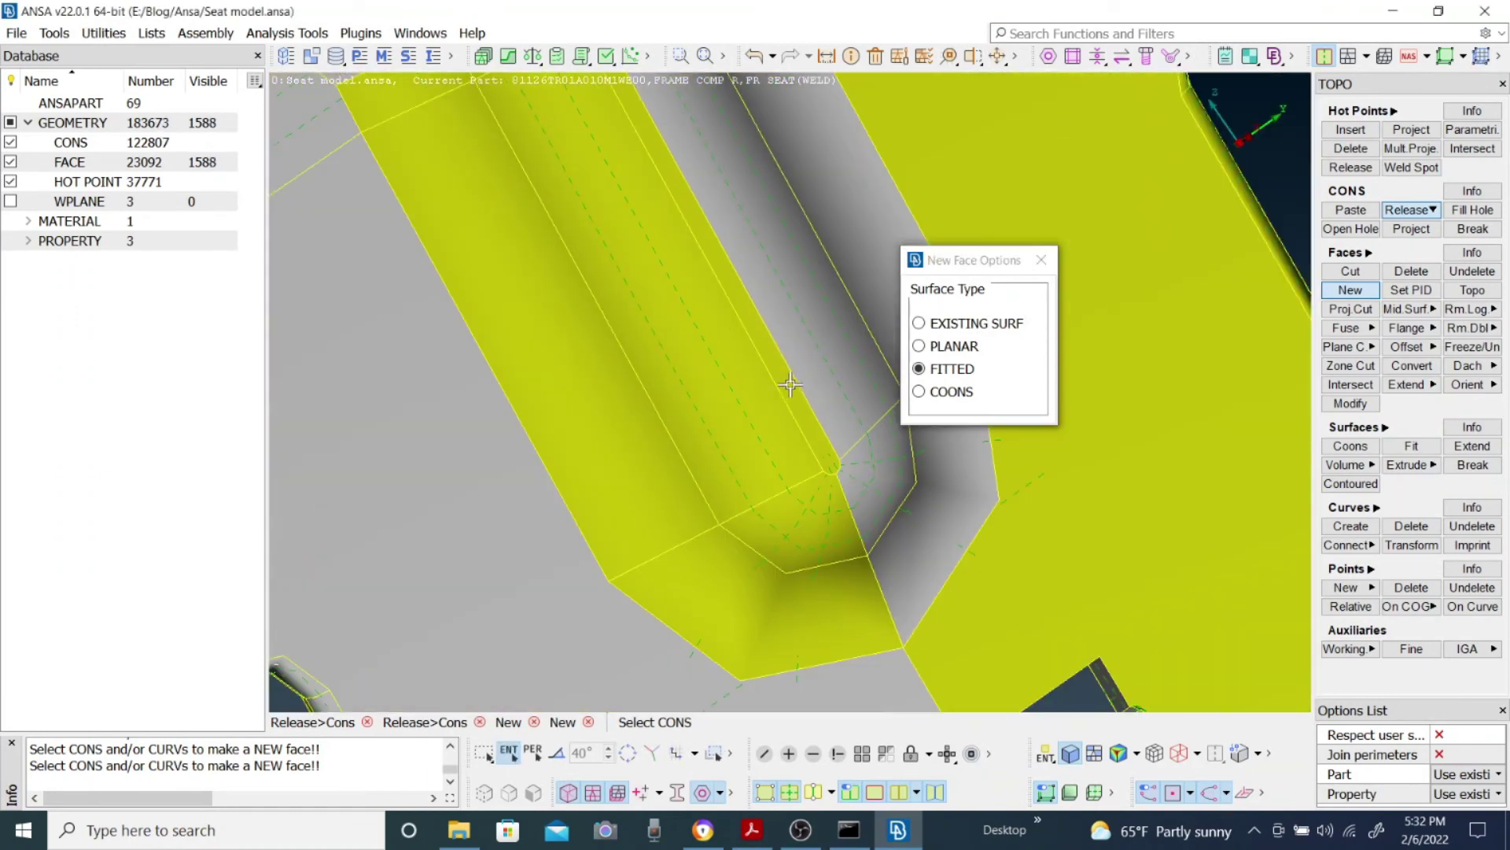
{"action": "scroll", "coordinate": [799, 411], "scroll_direction": "down", "scroll_amount": 2}
{"action": "scroll", "coordinate": [799, 411], "scroll_direction": "down", "scroll_amount": 3}
{"action": "scroll", "coordinate": [818, 425], "scroll_direction": "up", "scroll_amount": 4}
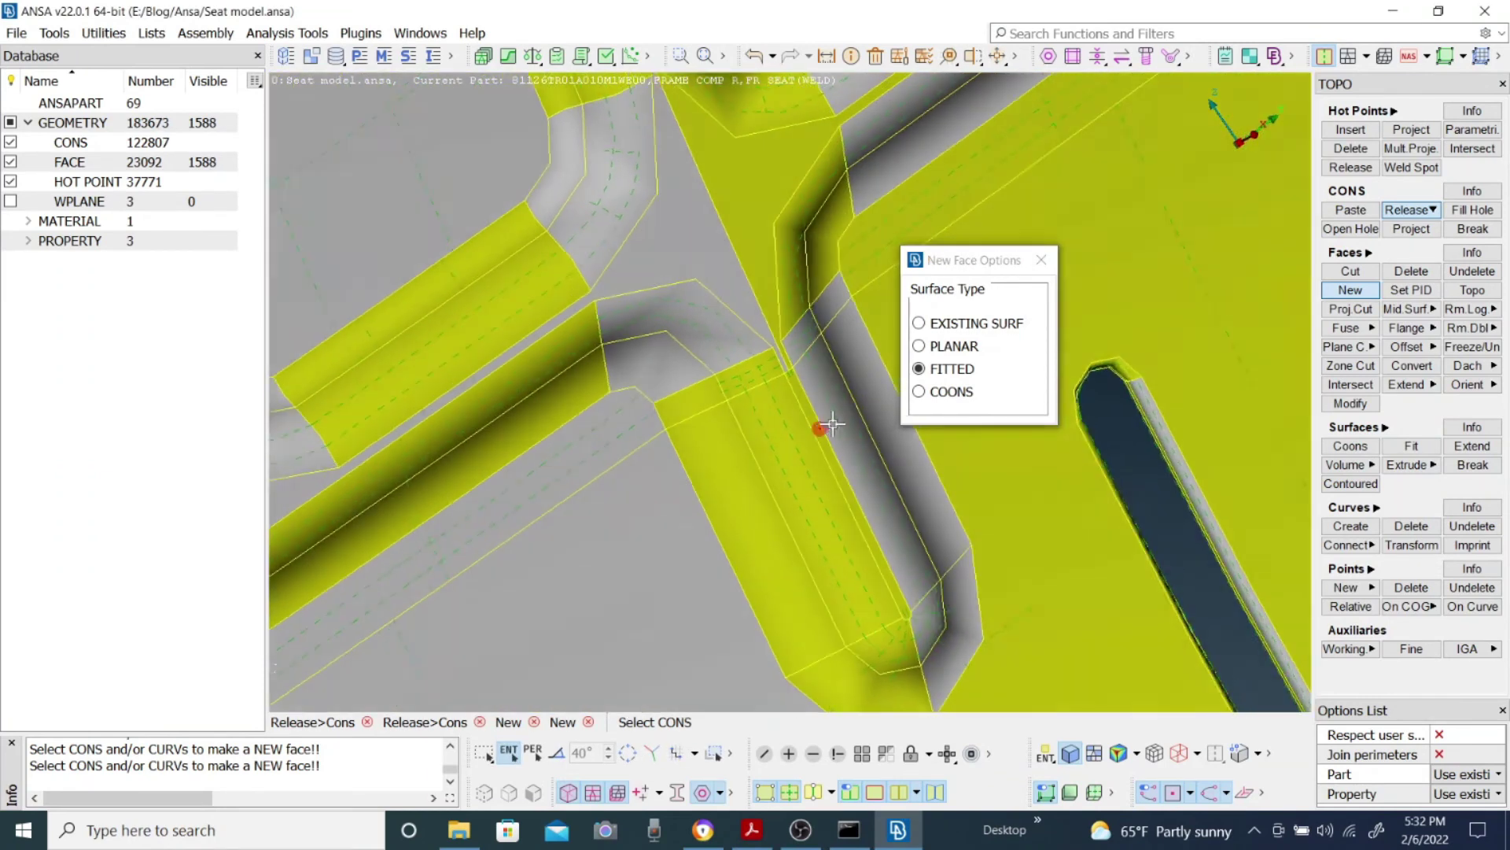
{"action": "left_click", "coordinate": [833, 427]}
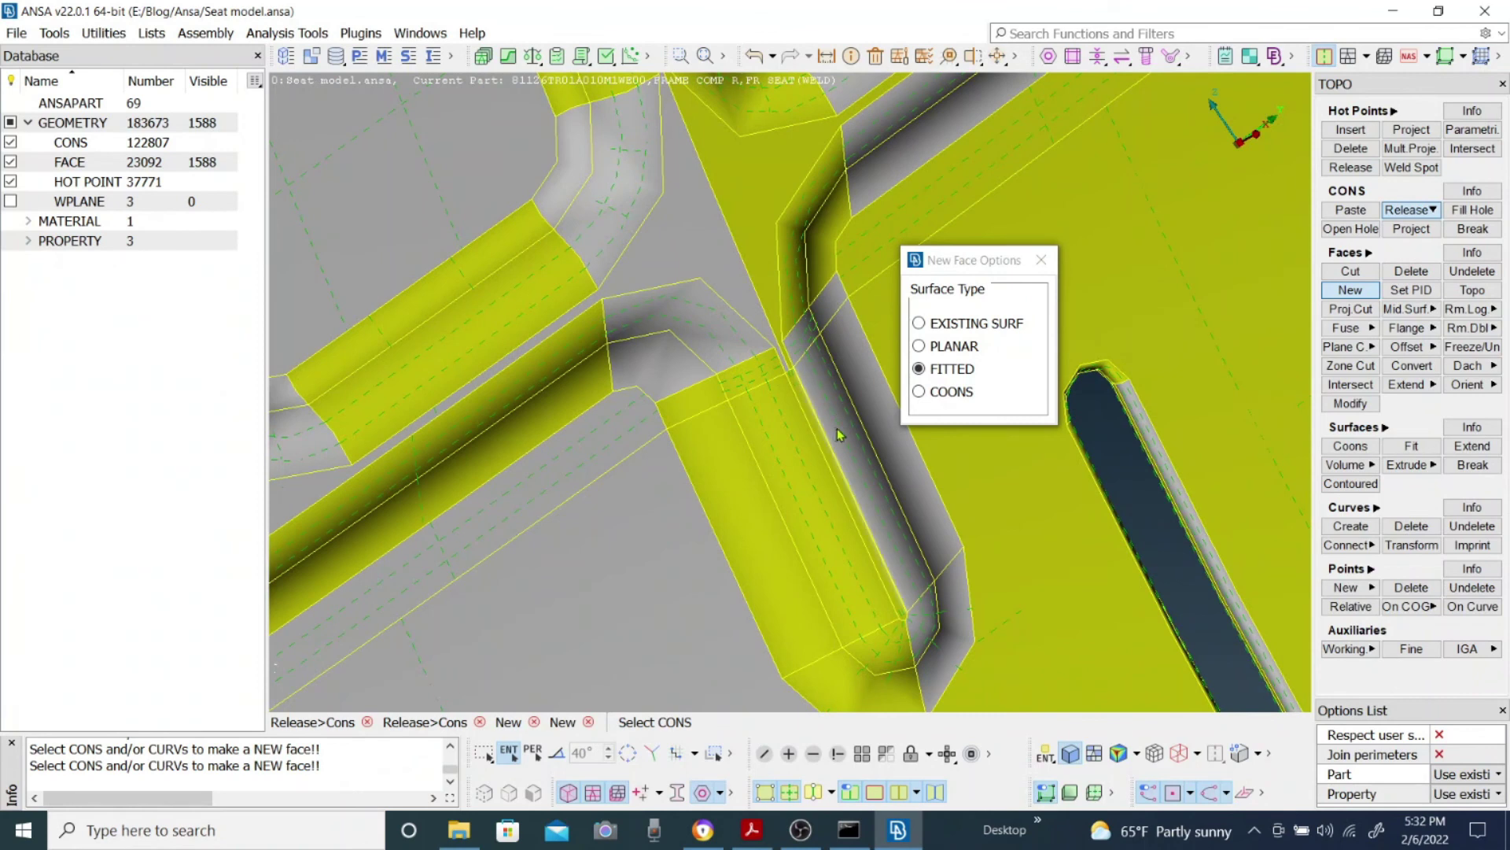
{"action": "left_click", "coordinate": [856, 432]}
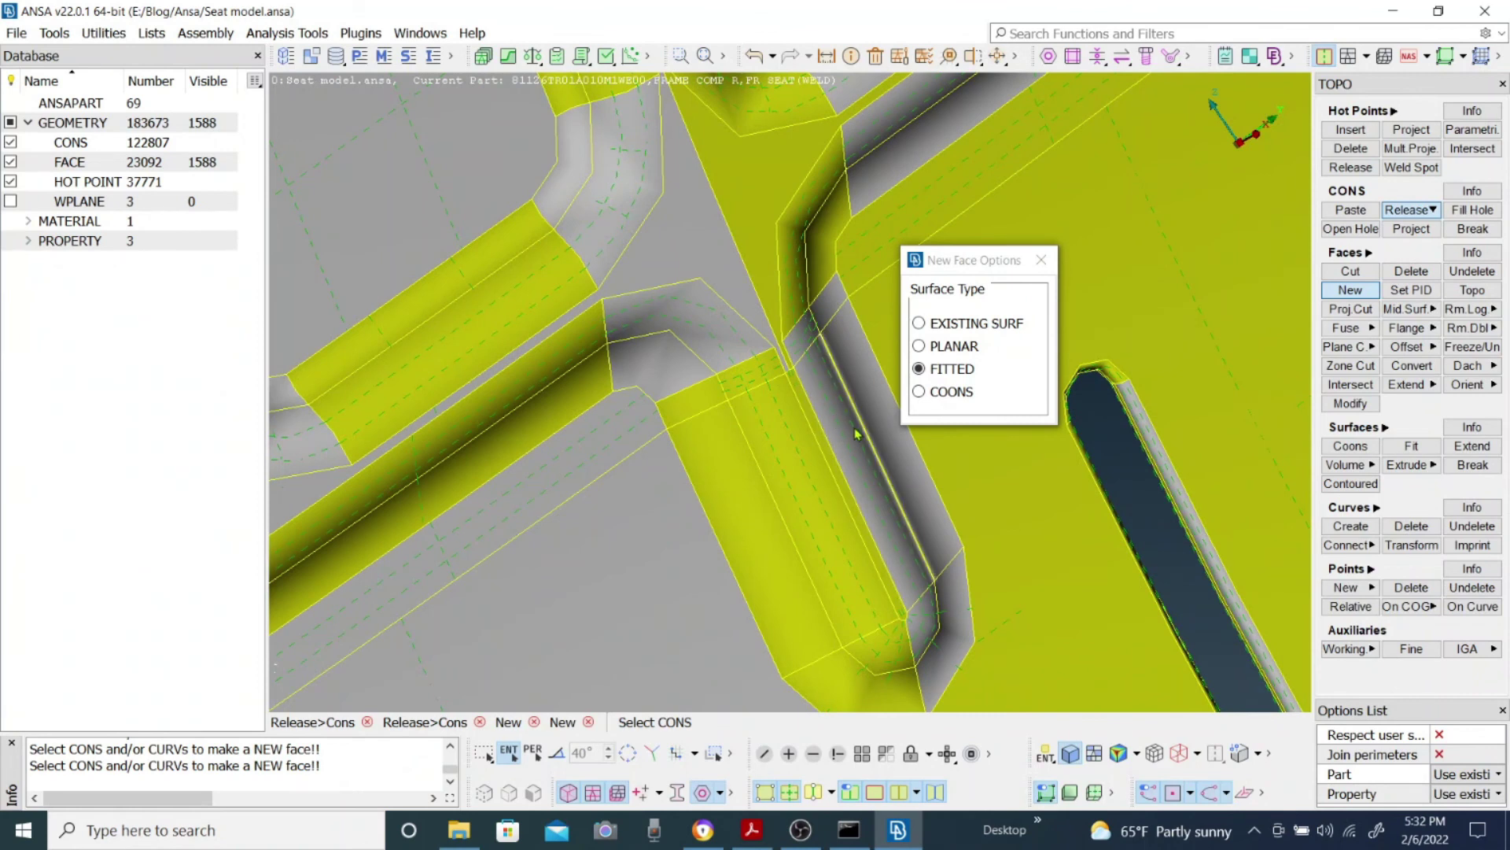